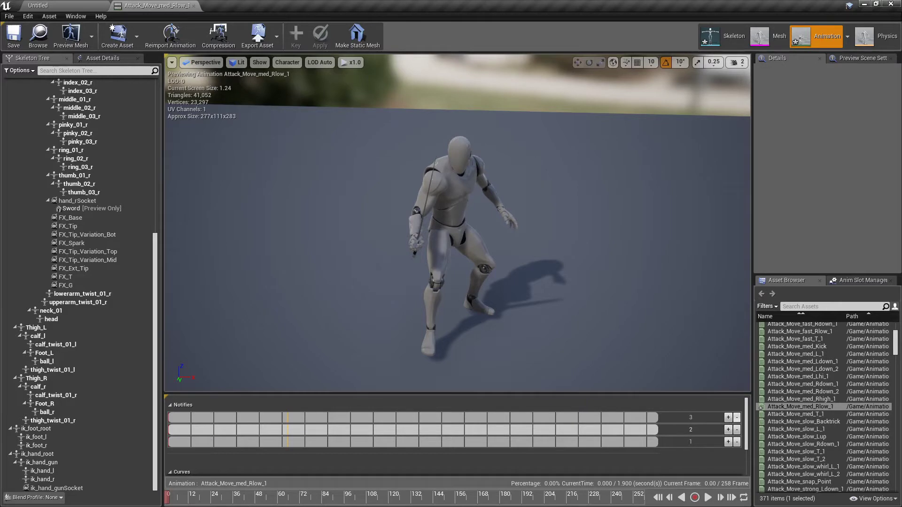
# Remove the two extra notify tracks from the attack animation, keeping one, and preview the animation before returning it to frame 0
pyautogui.click(737, 417)
pyautogui.click(737, 417)
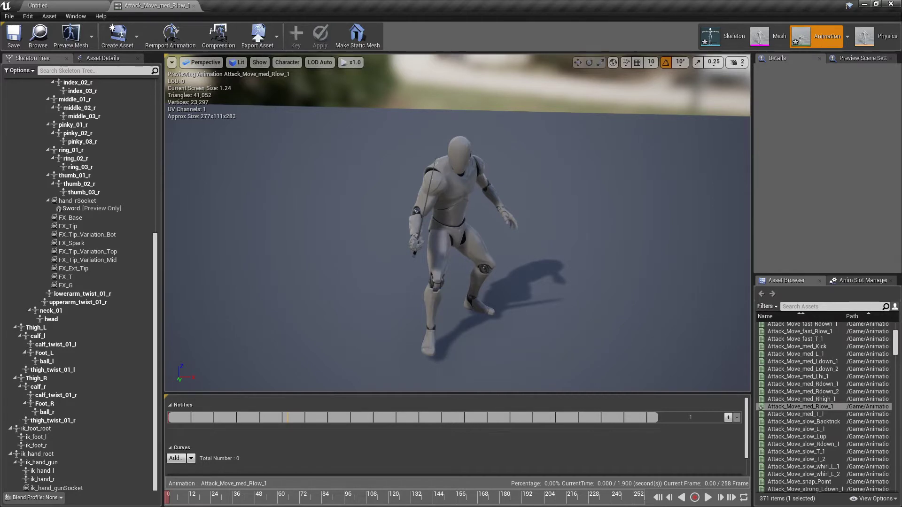
pyautogui.press('space')
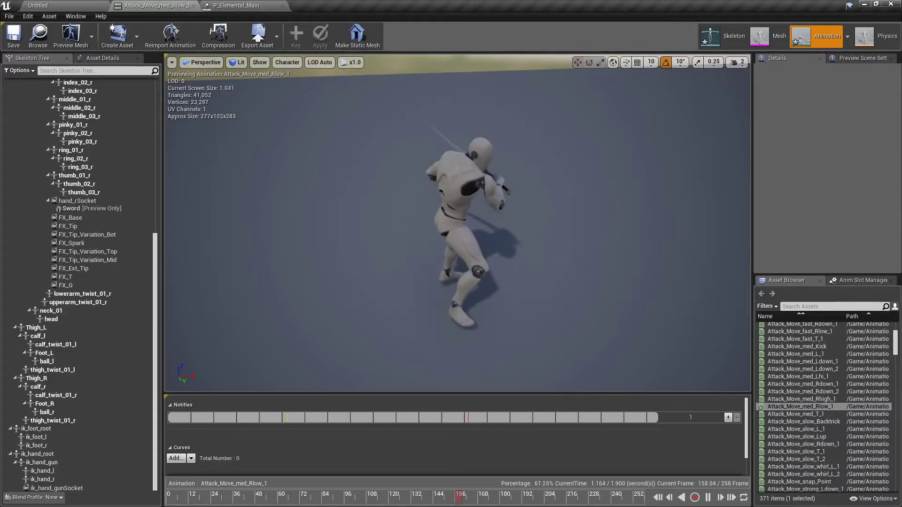
pyautogui.click(657, 498)
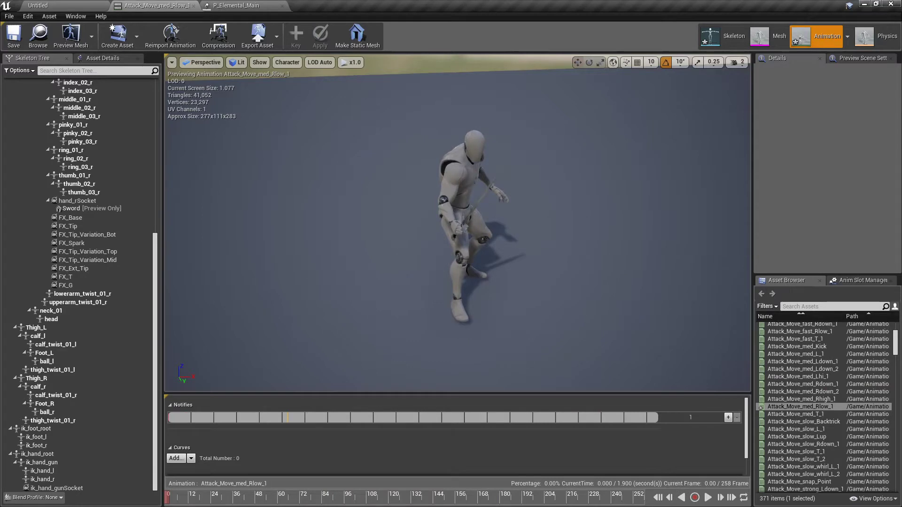
# Open the mannequin's skeleton for editing and set the viewport camera speed to 2, with the sword in view
pyautogui.moveTo(458, 223); pyautogui.dragTo(576, 216, button='right')
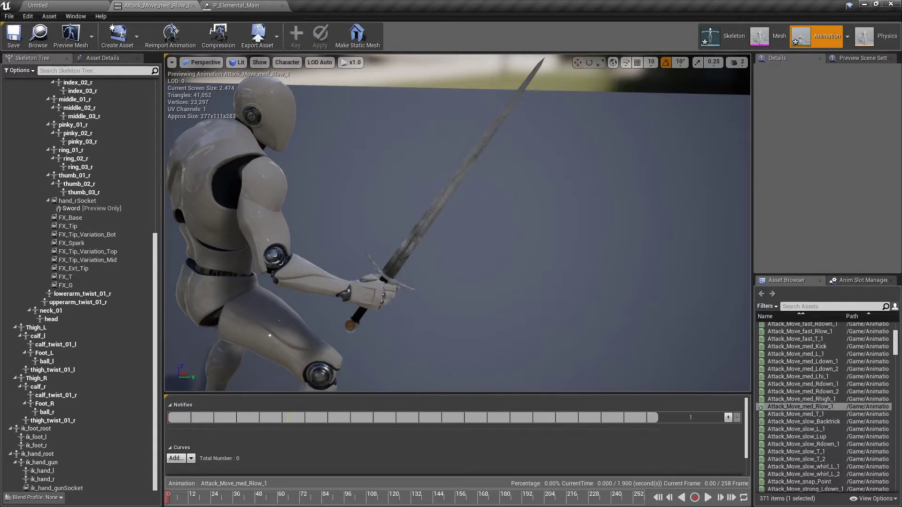
pyautogui.moveTo(457, 223); pyautogui.dragTo(458, 214, button='right')
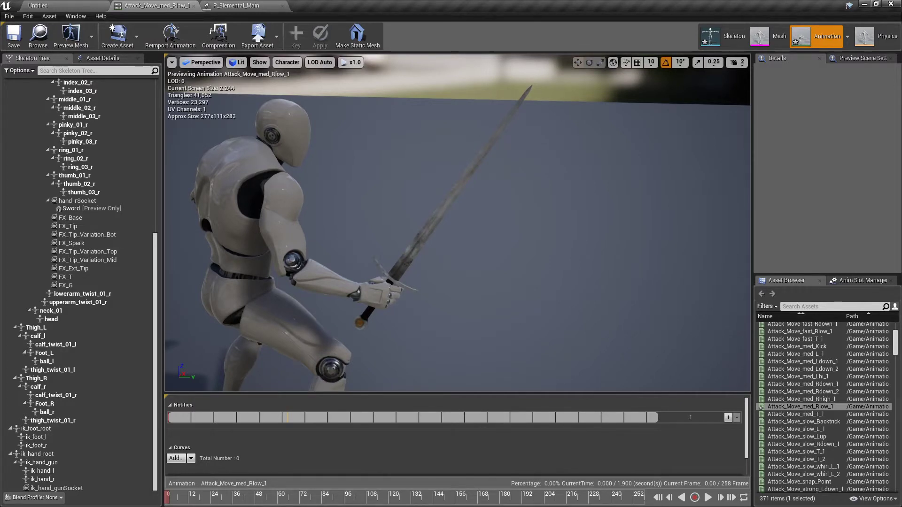
pyautogui.scroll(2, 75, 296)
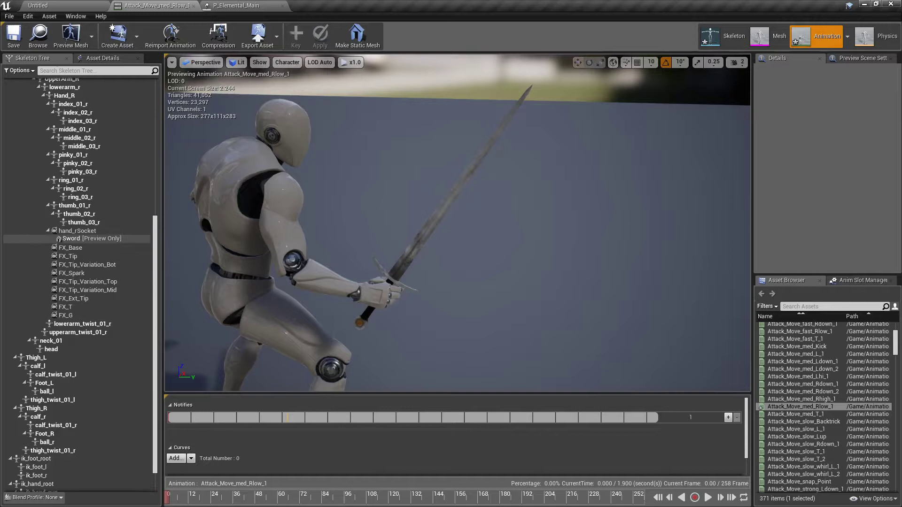
pyautogui.scroll(3, 75, 298)
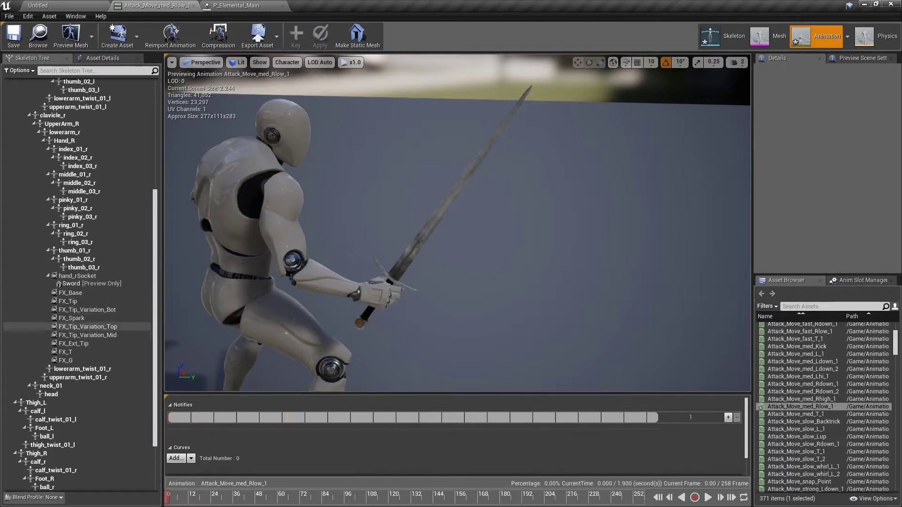
pyautogui.scroll(1, 76, 325)
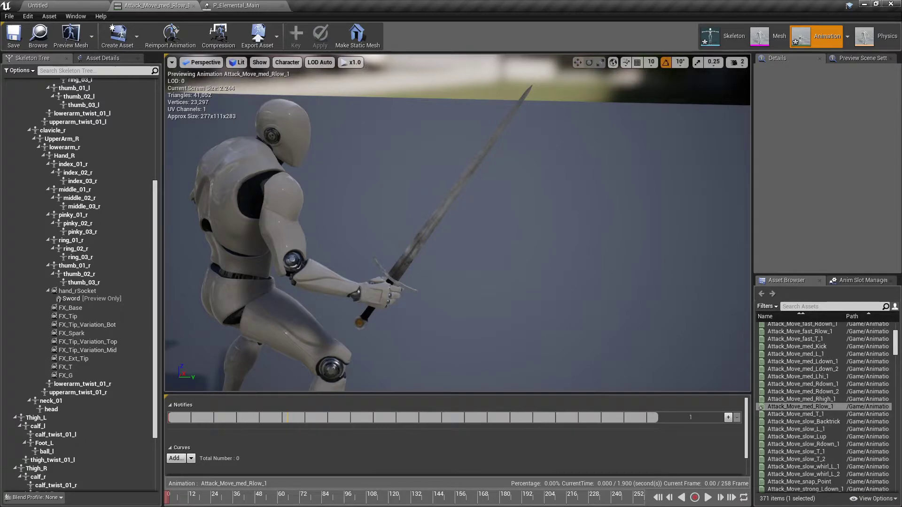
pyautogui.click(723, 37)
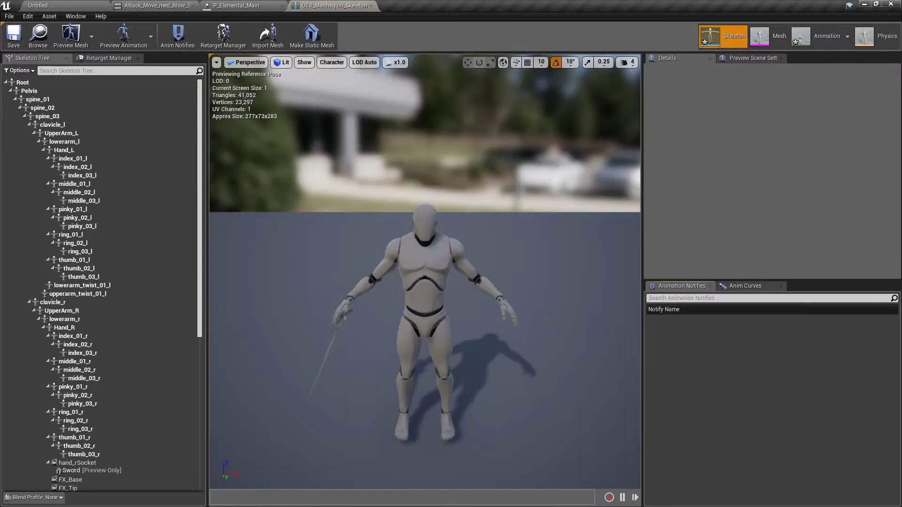
pyautogui.moveTo(424, 271); pyautogui.dragTo(489, 319, button='right')
pyautogui.click(628, 62)
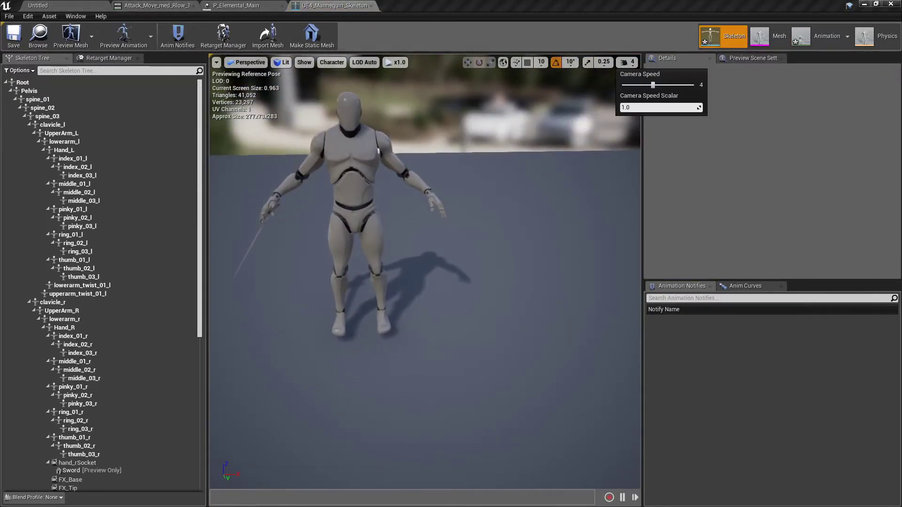
pyautogui.moveTo(425, 271); pyautogui.dragTo(541, 249, button='right')
pyautogui.press('w')
pyautogui.press('a')
pyautogui.press('a')
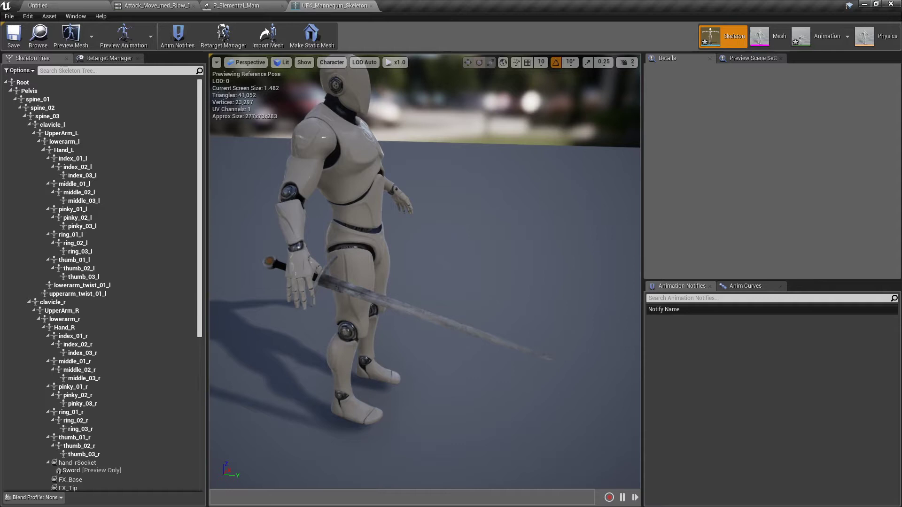
# Add a socket to the Hand_R bone and name it Test_Base
pyautogui.click(65, 327)
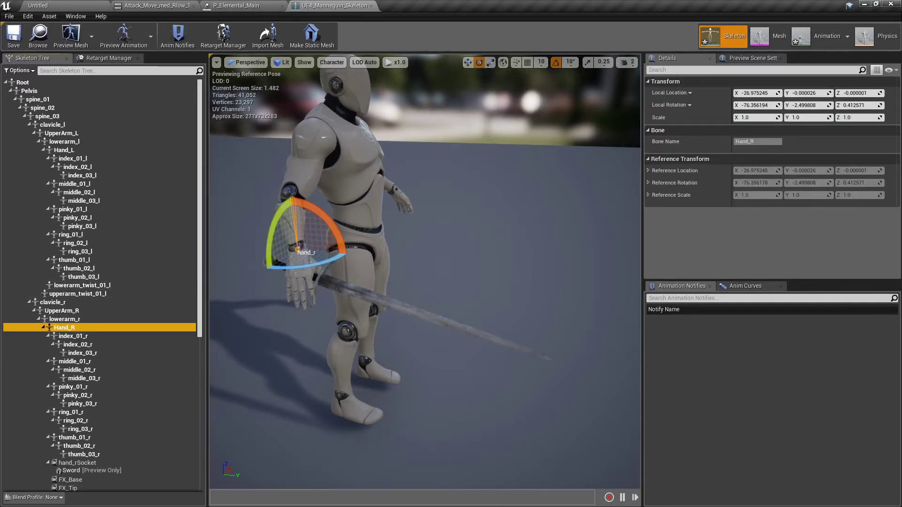
pyautogui.rightClick(71, 328)
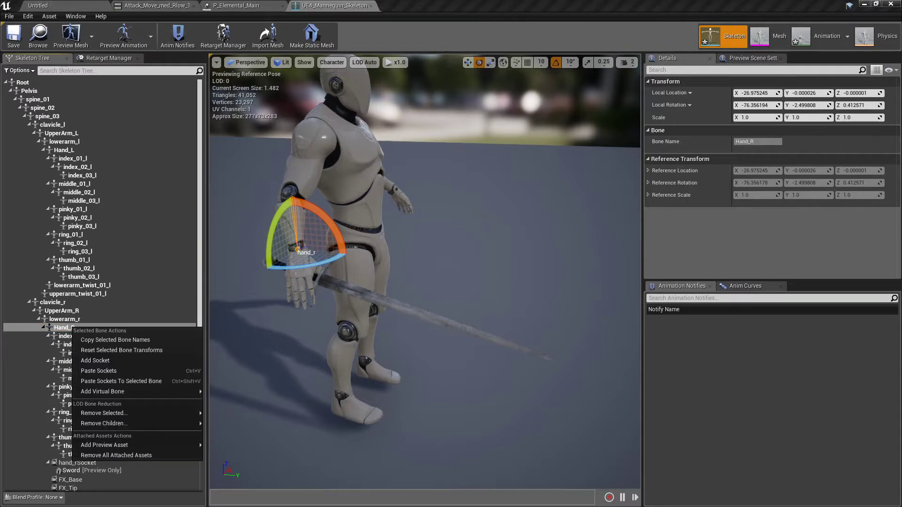
pyautogui.click(95, 361)
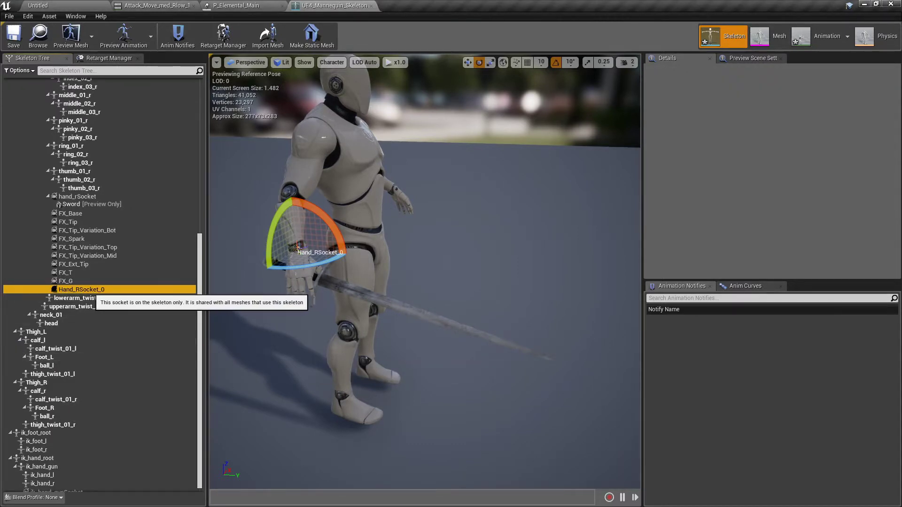
pyautogui.doubleClick(91, 290)
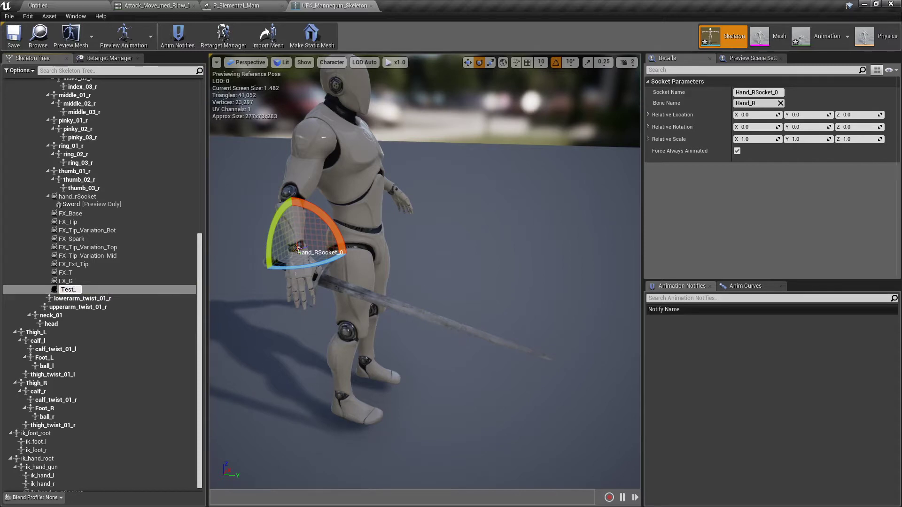
pyautogui.write('e')
pyautogui.press('Return')
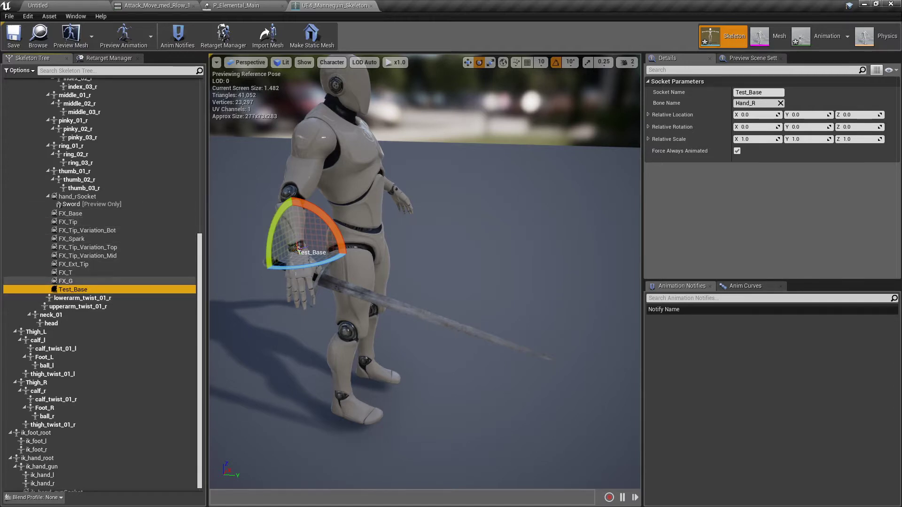
pyautogui.doubleClick(87, 289)
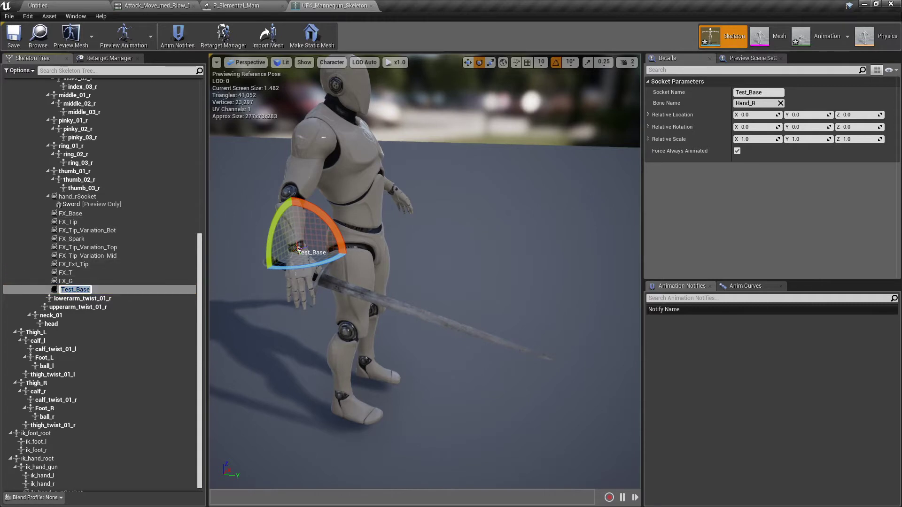
pyautogui.press('Escape')
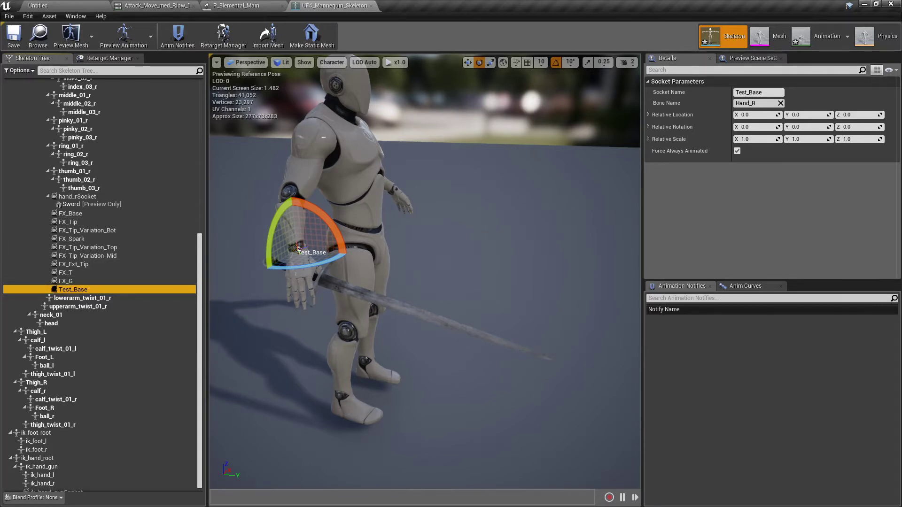
# Move the Test_Base socket to the base of the sword blade, at about X -13.8, Y 4.7, Z 7.2
pyautogui.press('w')
pyautogui.press('f')
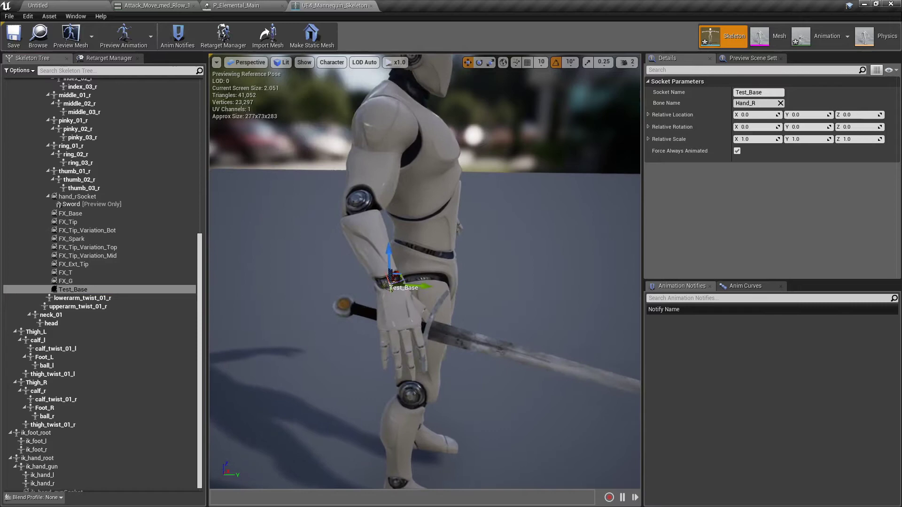
pyautogui.scroll(4, 424, 271)
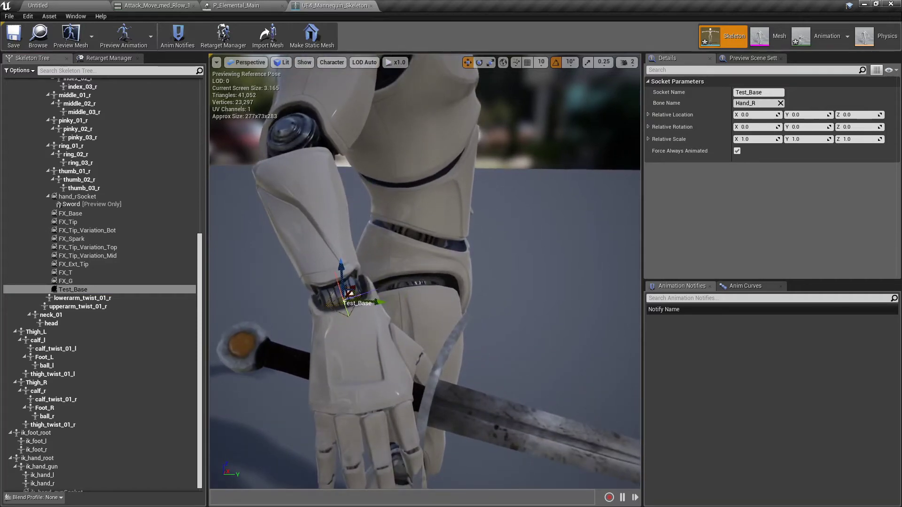
pyautogui.moveTo(345, 302); pyautogui.dragTo(244, 423)
pyautogui.moveTo(432, 357); pyautogui.dragTo(329, 357)
pyautogui.keyDown('alt'); pyautogui.moveTo(432, 278); pyautogui.dragTo(420, 321); pyautogui.keyUp('alt')
pyautogui.moveTo(429, 281); pyautogui.dragTo(266, 281)
pyautogui.moveTo(484, 299); pyautogui.dragTo(582, 282)
pyautogui.moveTo(425, 271); pyautogui.dragTo(470, 207, button='right')
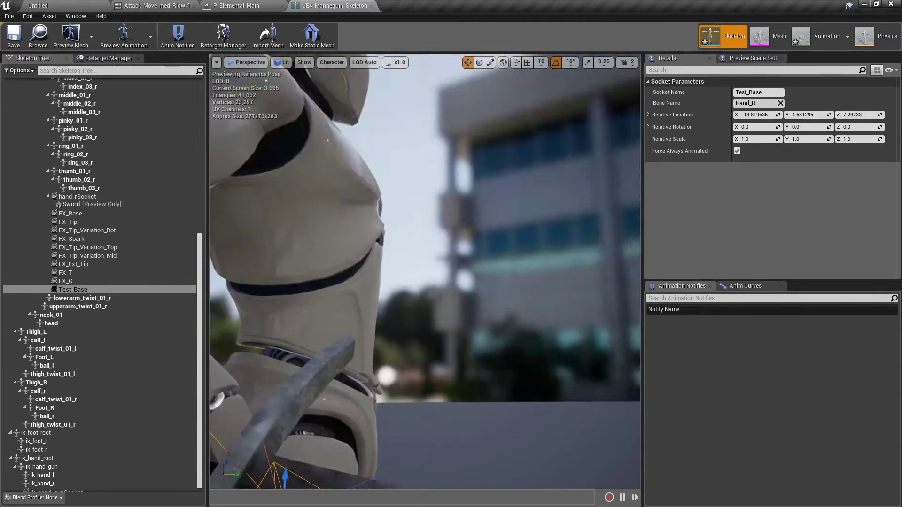
pyautogui.keyDown('alt'); pyautogui.moveTo(425, 271); pyautogui.dragTo(432, 338); pyautogui.keyUp('alt')
pyautogui.scroll(-5, 425, 271)
pyautogui.moveTo(425, 271)
pyautogui.mouseDown(button='right')
pyautogui.moveTo(495, 271)
pyautogui.moveTo(408, 275)
pyautogui.moveTo(454, 275)
pyautogui.moveTo(416, 274)
pyautogui.mouseUp(button='right')
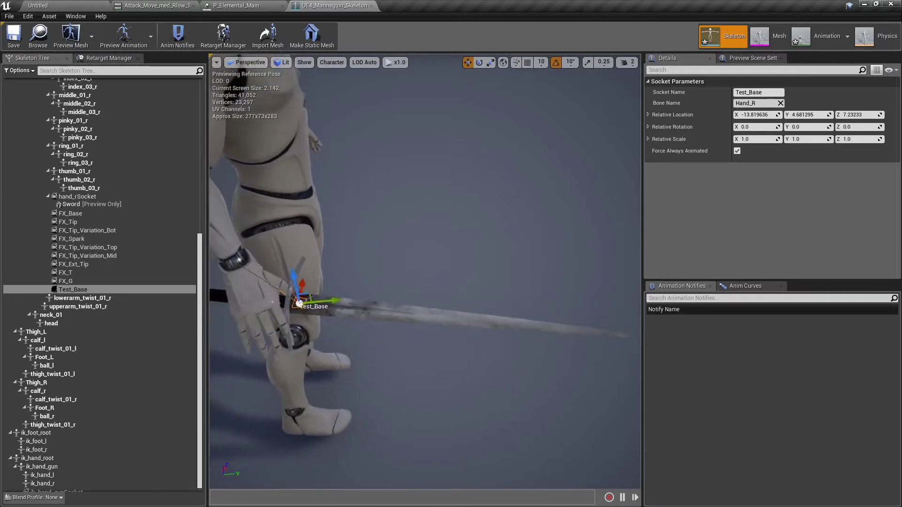
# Add another socket to the Hand_R bone and name it Test_Tip
pyautogui.scroll(5, 94, 263)
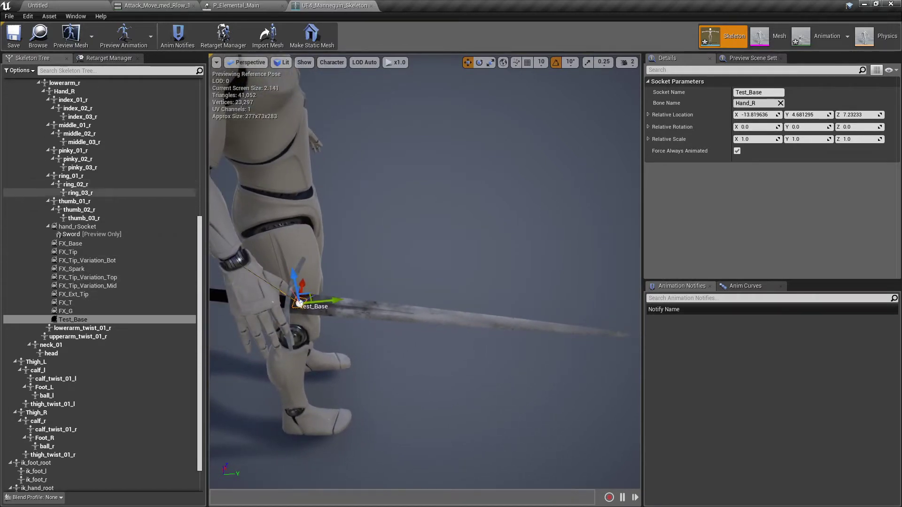
pyautogui.click(61, 121)
pyautogui.rightClick(71, 122)
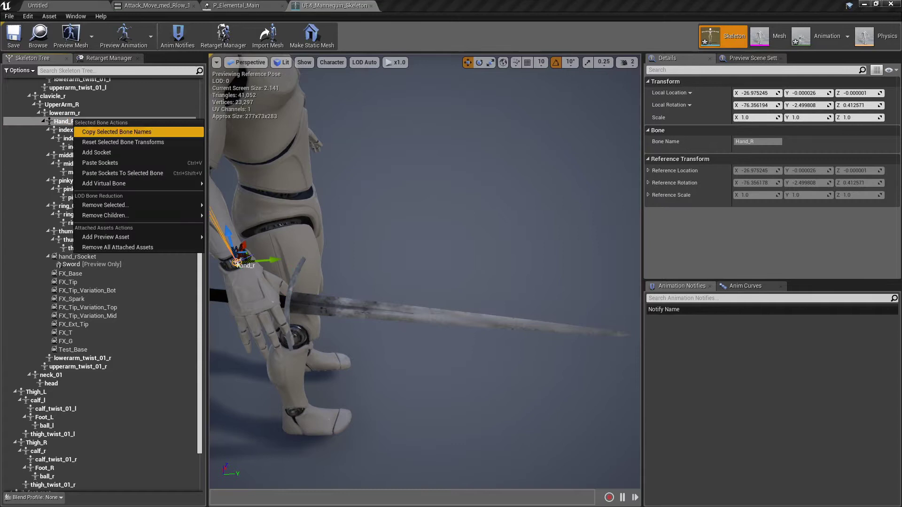
pyautogui.click(97, 153)
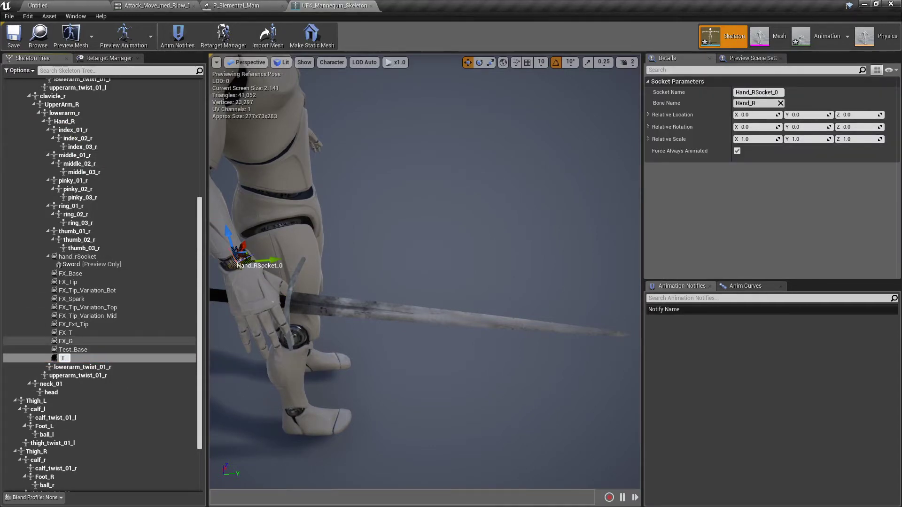
pyautogui.write('Test_Tip')
pyautogui.press('Return')
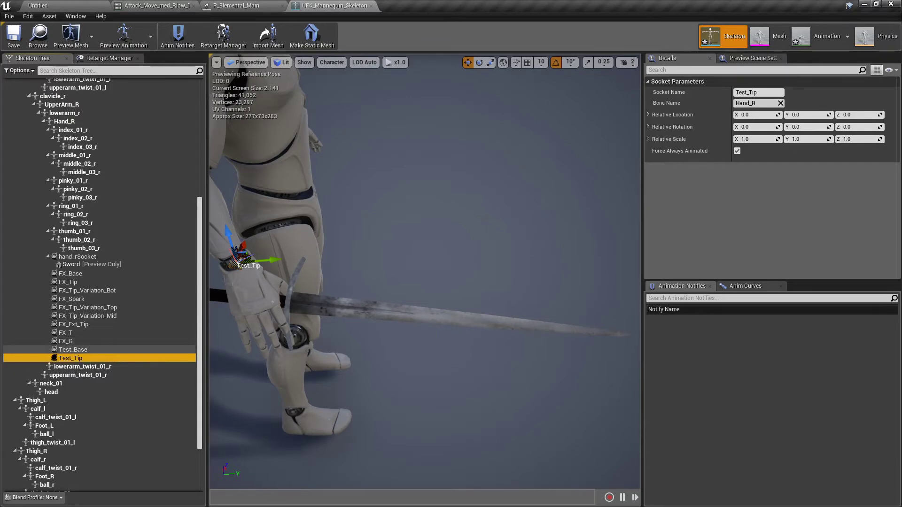
# Copy the relative location of the Test_Base socket to the Test_Tip socket
pyautogui.click(73, 349)
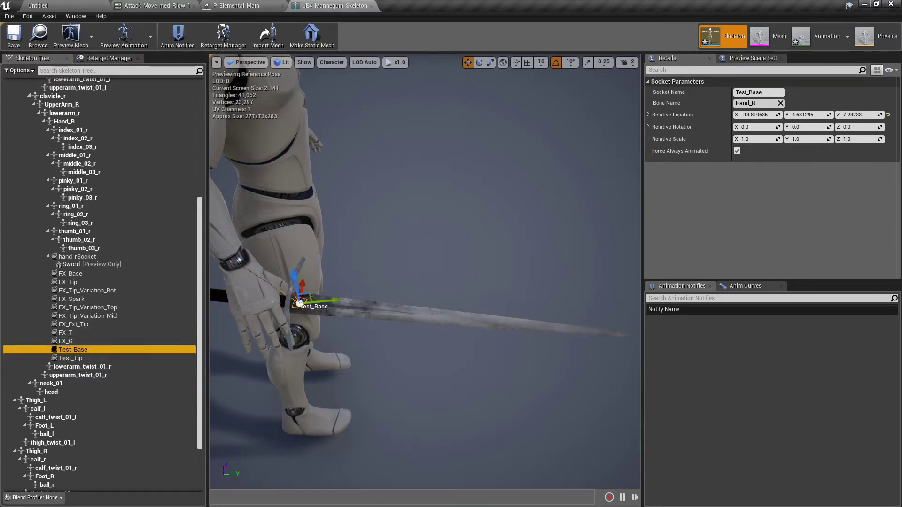
pyautogui.rightClick(685, 115)
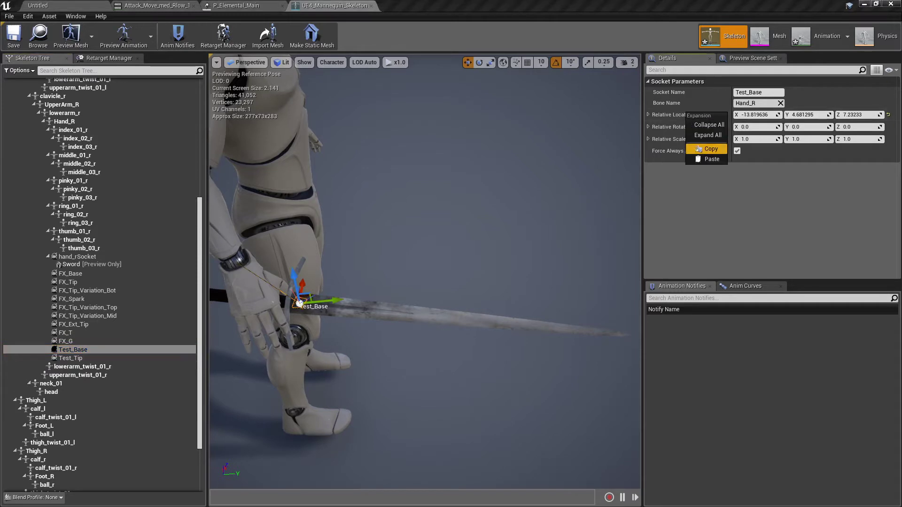
pyautogui.click(699, 150)
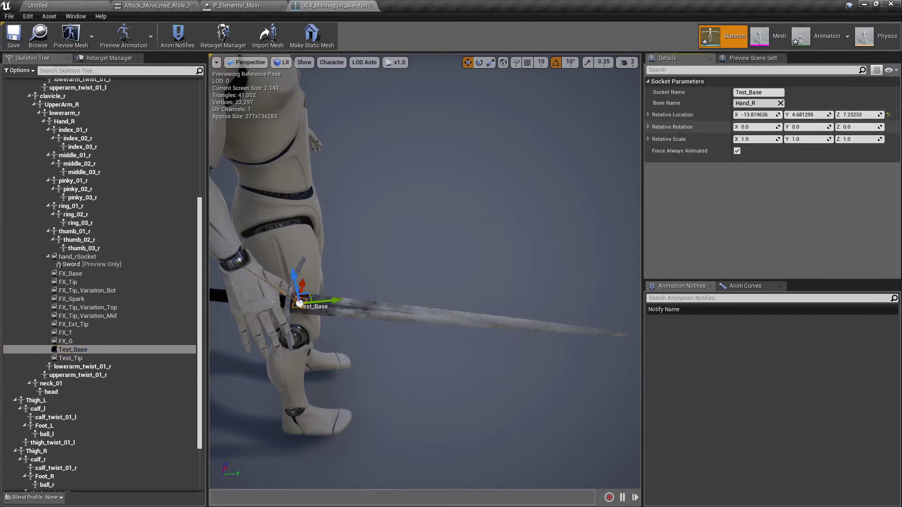
pyautogui.click(70, 358)
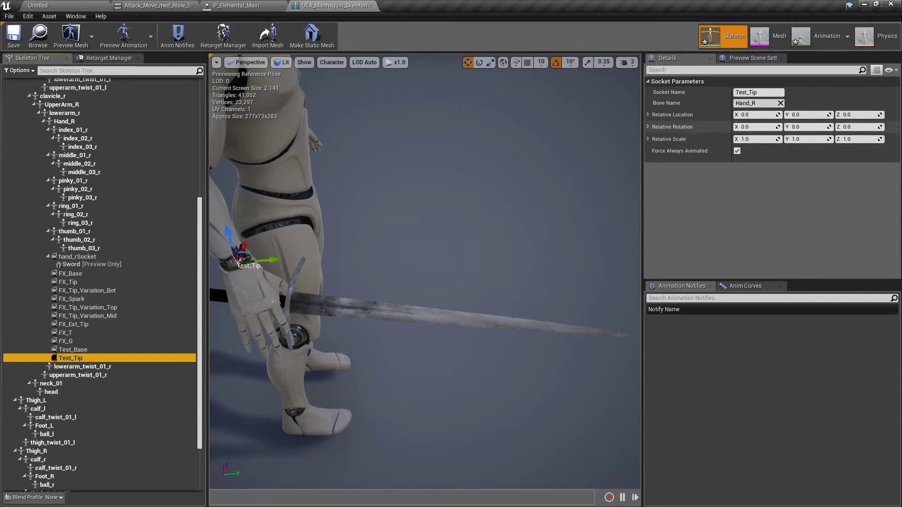
pyautogui.rightClick(686, 115)
pyautogui.click(699, 162)
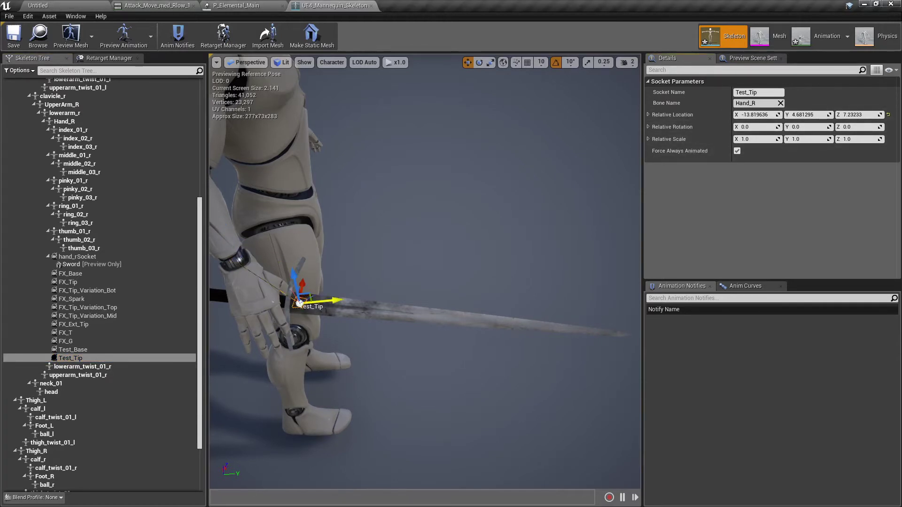
# Move the Test_Tip socket along the sword blade to near its far end, at about X -63.4, Y 10.0, Z 77.5
pyautogui.moveTo(308, 298); pyautogui.dragTo(625, 327)
pyautogui.keyDown('alt'); pyautogui.moveTo(469, 264); pyautogui.dragTo(310, 310); pyautogui.keyUp('alt')
pyautogui.moveTo(346, 231); pyautogui.dragTo(564, 366)
pyautogui.moveTo(425, 271); pyautogui.dragTo(481, 249, button='right')
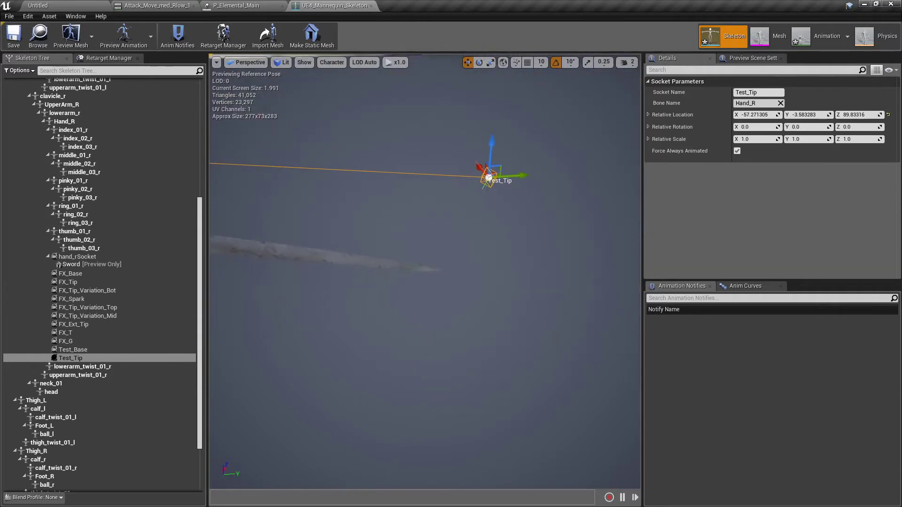
pyautogui.moveTo(488, 177); pyautogui.dragTo(296, 271)
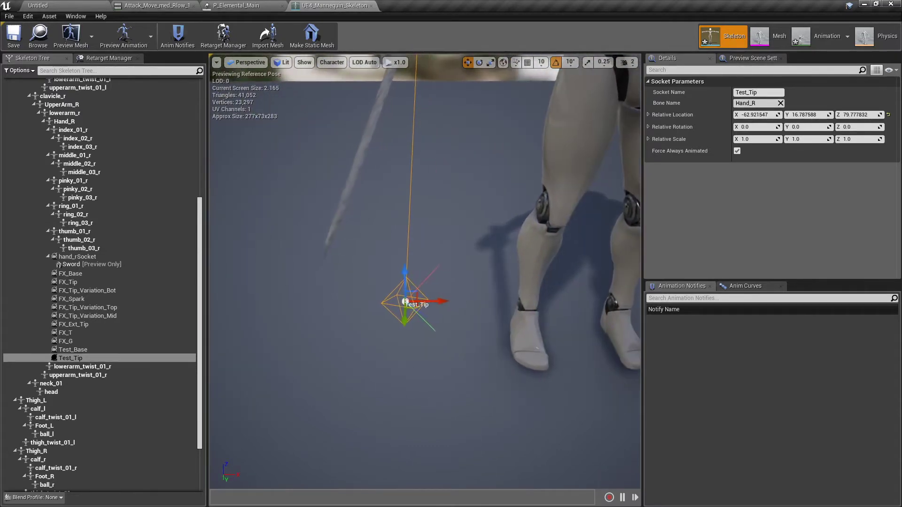
pyautogui.moveTo(404, 301); pyautogui.dragTo(463, 207)
pyautogui.keyDown('alt'); pyautogui.moveTo(463, 207); pyautogui.dragTo(338, 150); pyautogui.keyUp('alt')
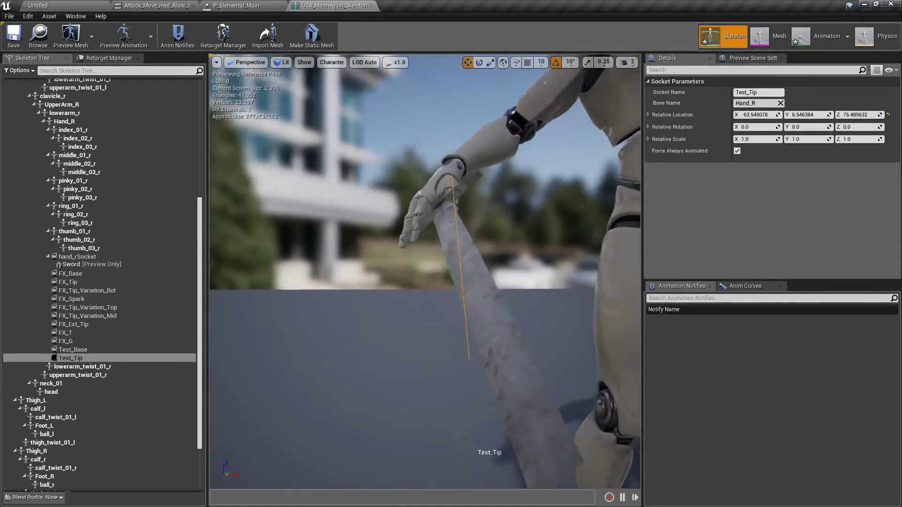
pyautogui.moveTo(338, 151); pyautogui.dragTo(335, 214, button='right')
pyautogui.press('d')
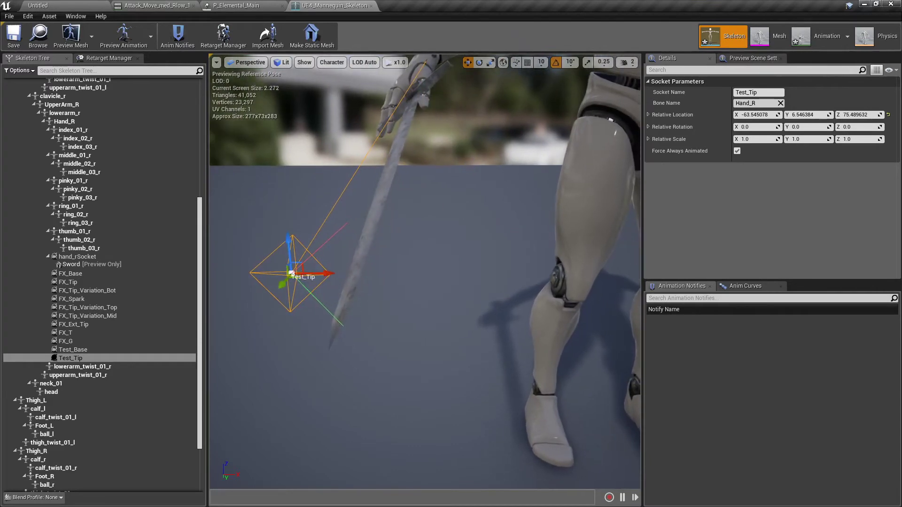
pyautogui.moveTo(297, 278); pyautogui.dragTo(356, 288)
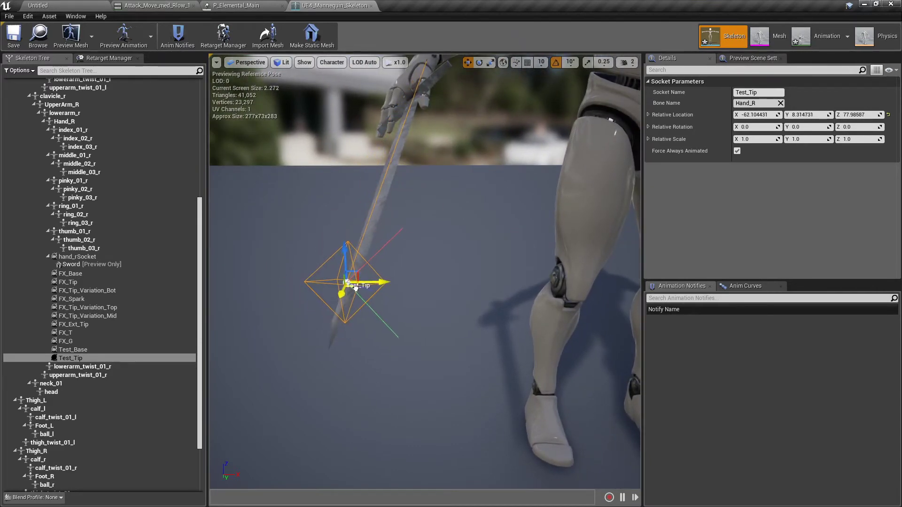
pyautogui.moveTo(344, 256); pyautogui.dragTo(226, 294)
pyautogui.moveTo(346, 290)
pyautogui.mouseDown(button='right')
pyautogui.moveTo(324, 301)
pyautogui.moveTo(348, 286)
pyautogui.moveTo(335, 283)
pyautogui.mouseUp(button='right')
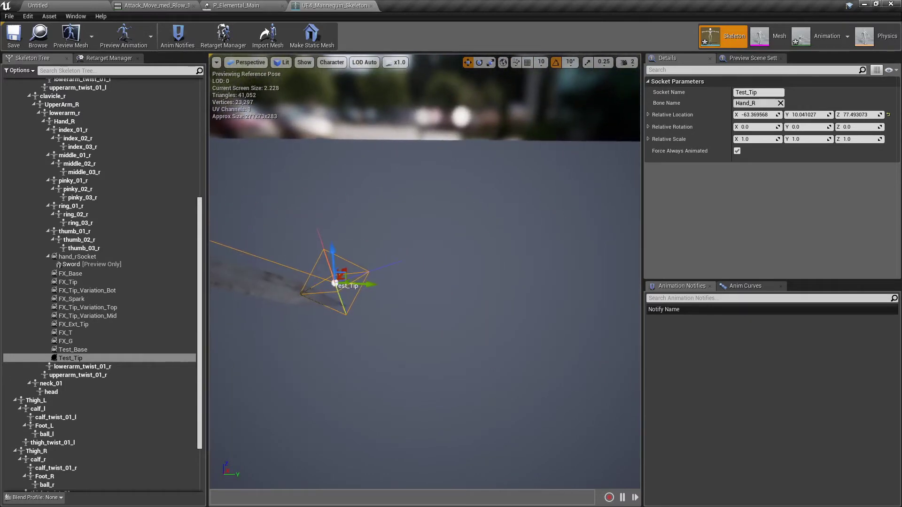
# Fine-tune the Test_Tip socket onto the exact point of the blade, at about X -64.5, Y 9.9, Z 77.1
pyautogui.press('Escape')
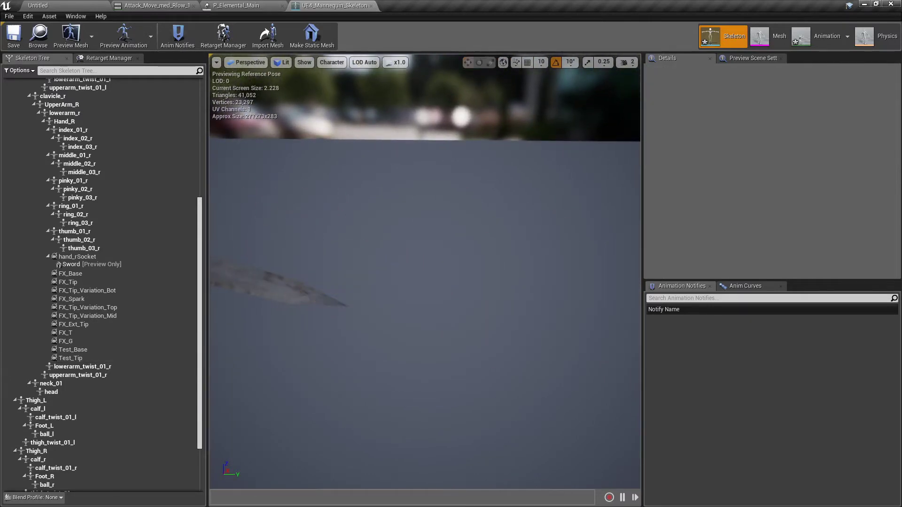
pyautogui.hotkey('ctrl', 'z')
pyautogui.scroll(-8, 99, 352)
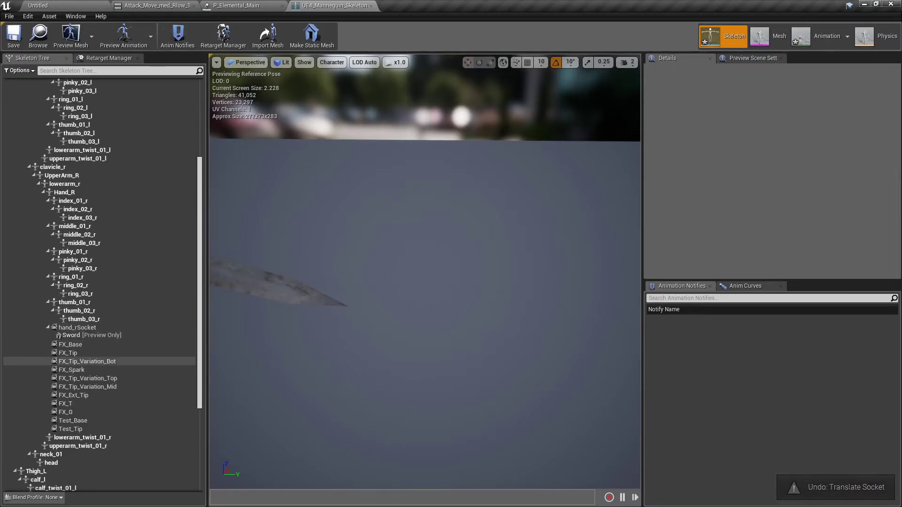
pyautogui.click(71, 429)
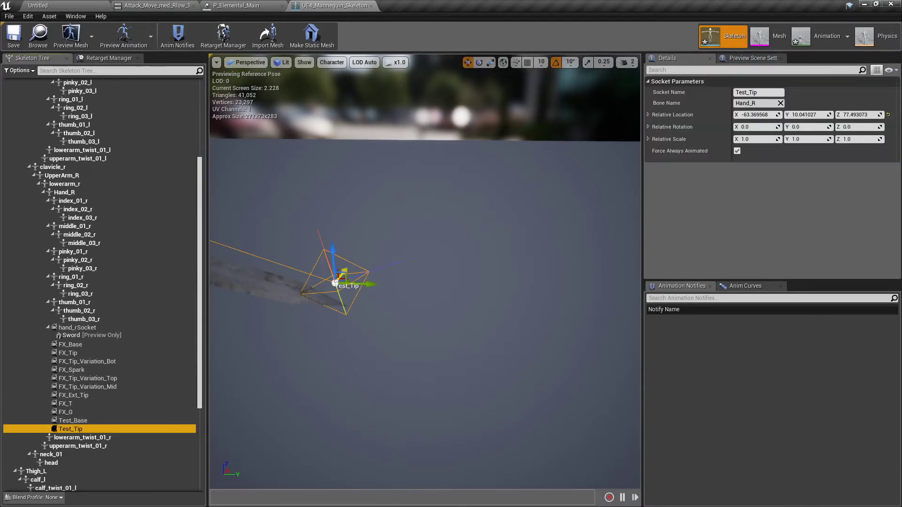
pyautogui.moveTo(342, 276); pyautogui.dragTo(263, 278)
pyautogui.press('f')
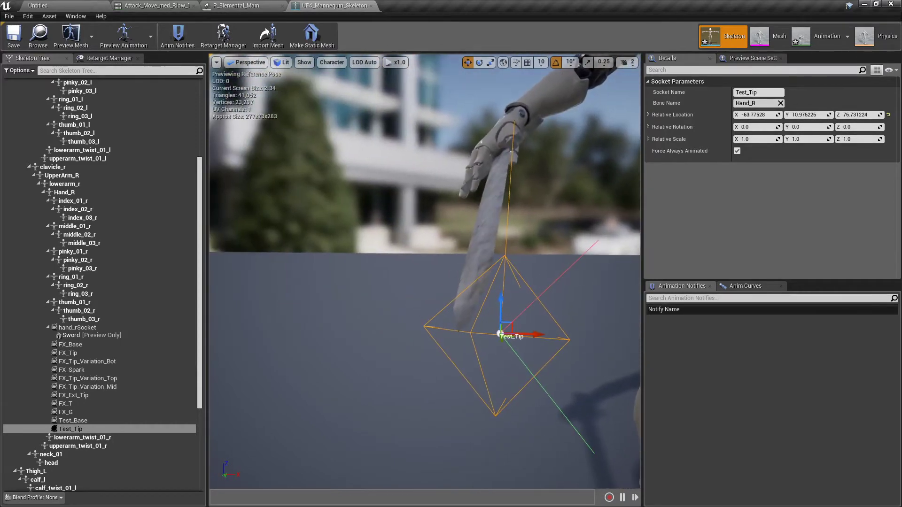
pyautogui.moveTo(531, 335); pyautogui.dragTo(592, 295)
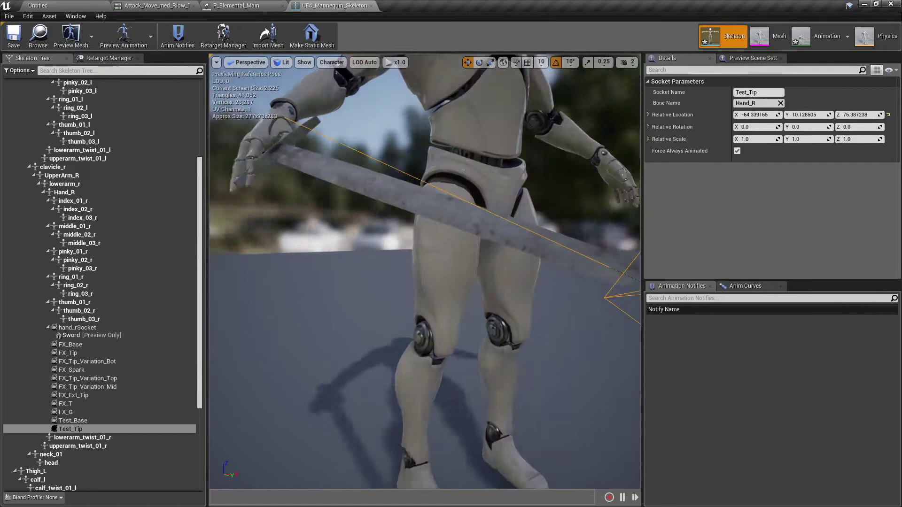
pyautogui.press('f')
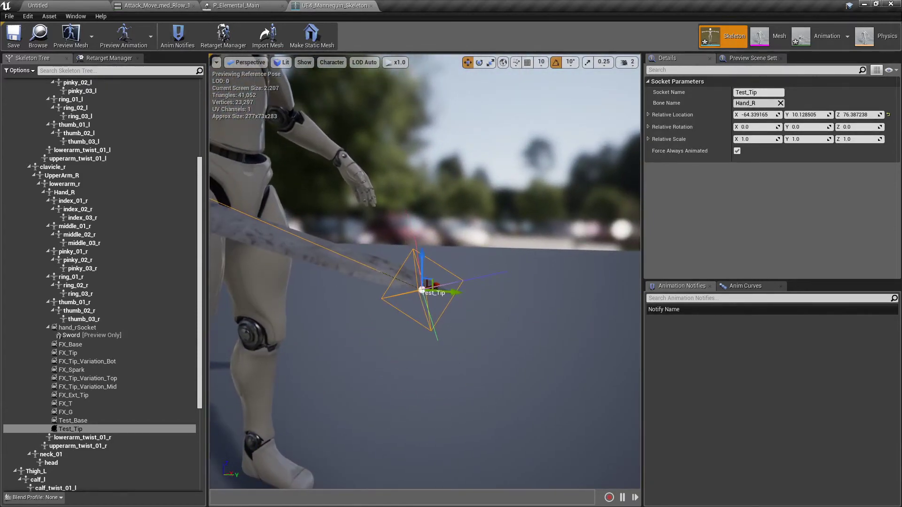
pyautogui.moveTo(425, 271); pyautogui.dragTo(379, 239, button='right')
pyautogui.moveTo(474, 314); pyautogui.dragTo(315, 310)
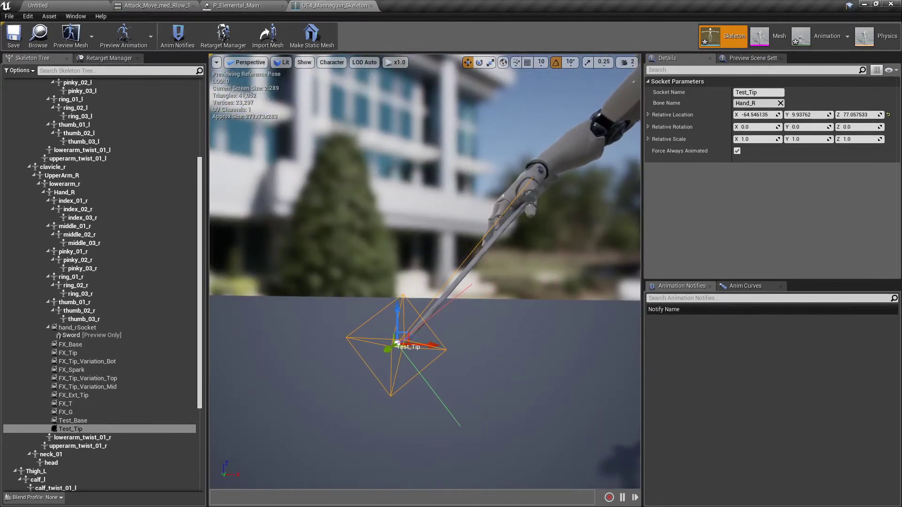
pyautogui.moveTo(425, 271); pyautogui.dragTo(550, 296, button='right')
pyautogui.moveTo(441, 348); pyautogui.dragTo(439, 346, button='right')
# Compare the positions of the Test_Base and Test_Tip sockets along the sword blade
pyautogui.click(72, 421)
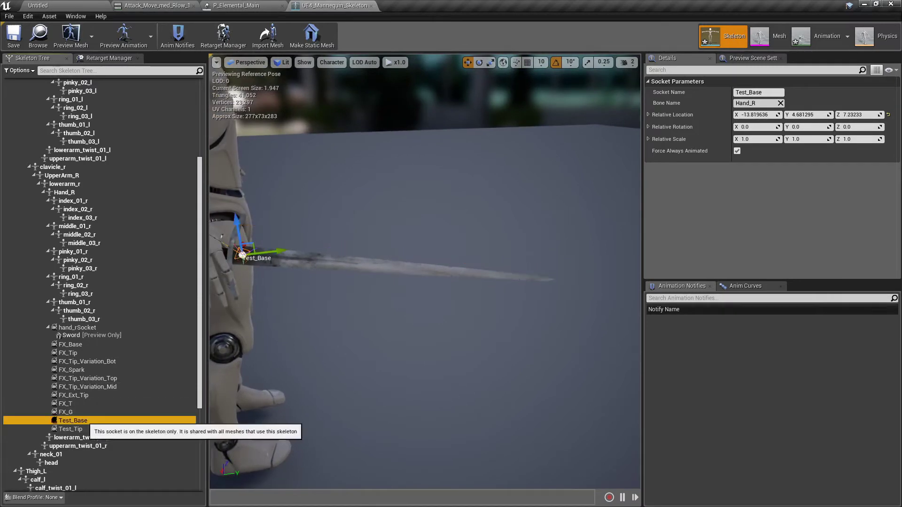
pyautogui.click(80, 429)
pyautogui.click(80, 421)
pyautogui.click(80, 429)
pyautogui.click(79, 421)
pyautogui.click(80, 429)
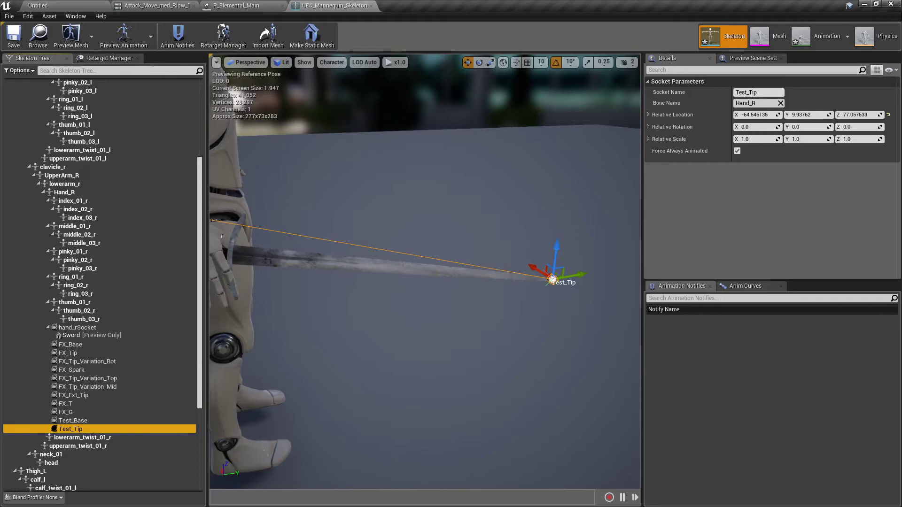
# Check the sockets in the Attack_Move_med_Rlow_1 animation, and locate the P_Elemental_Main particle system in the content browser before returning to the animation
pyautogui.click(158, 6)
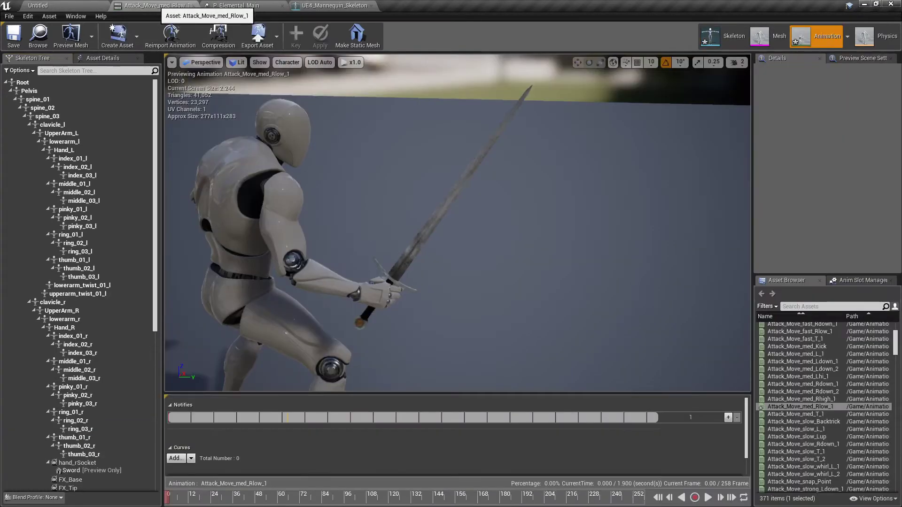
pyautogui.scroll(-4, 76, 325)
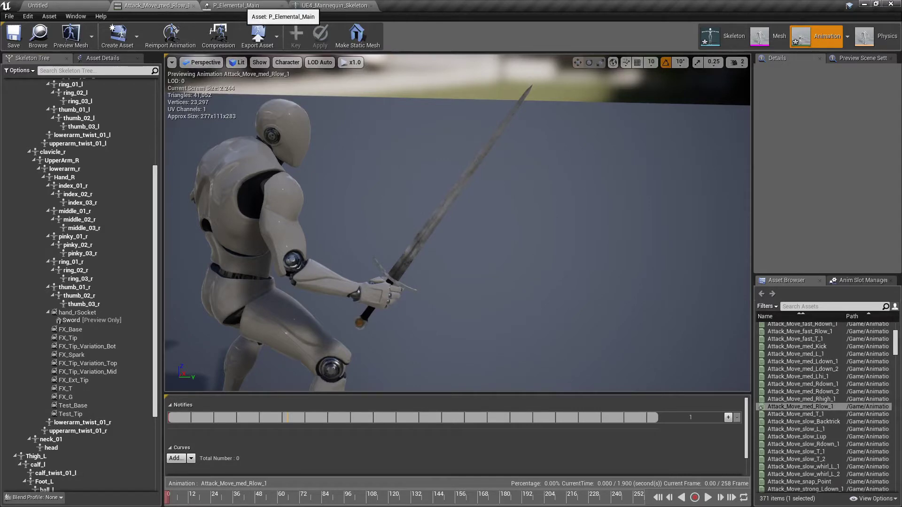
pyautogui.click(240, 6)
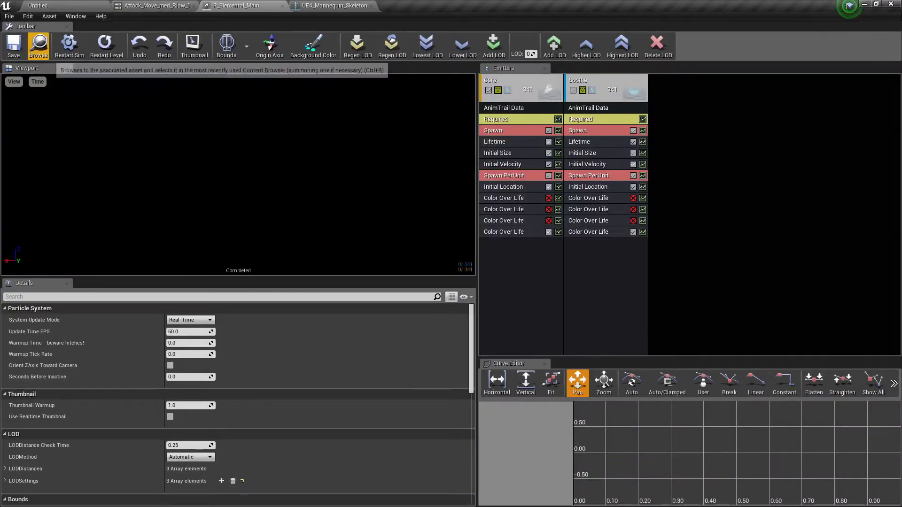
pyautogui.click(155, 6)
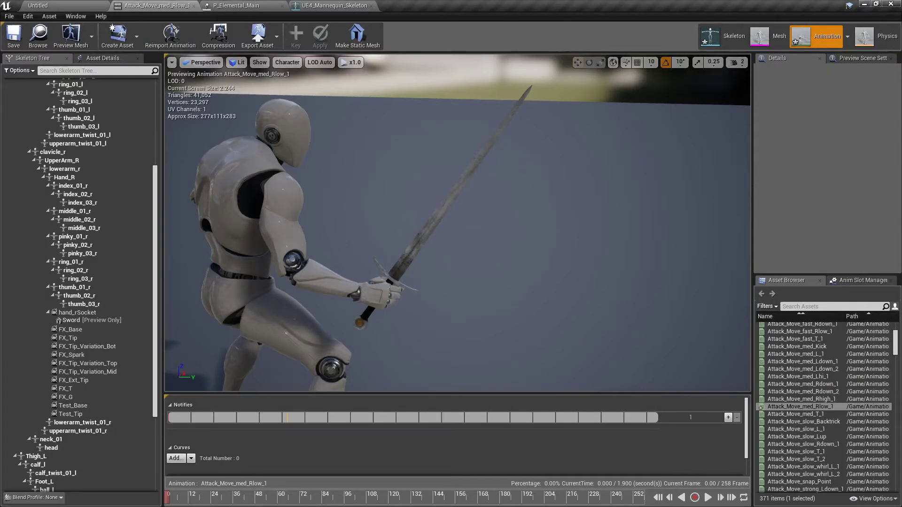
# Add a Trail notify state to the attack animation at about 0.497 s and extend it to last about 0.497 s
pyautogui.rightClick(297, 417)
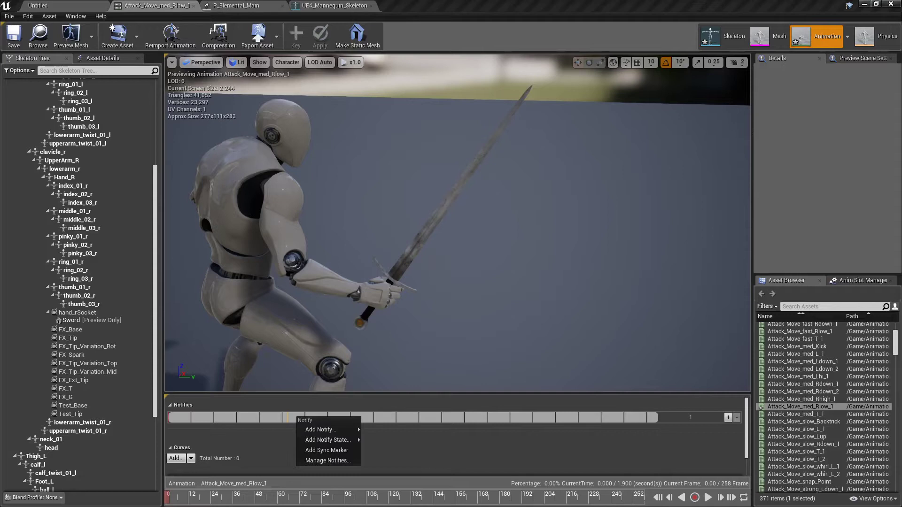
pyautogui.moveTo(329, 440)
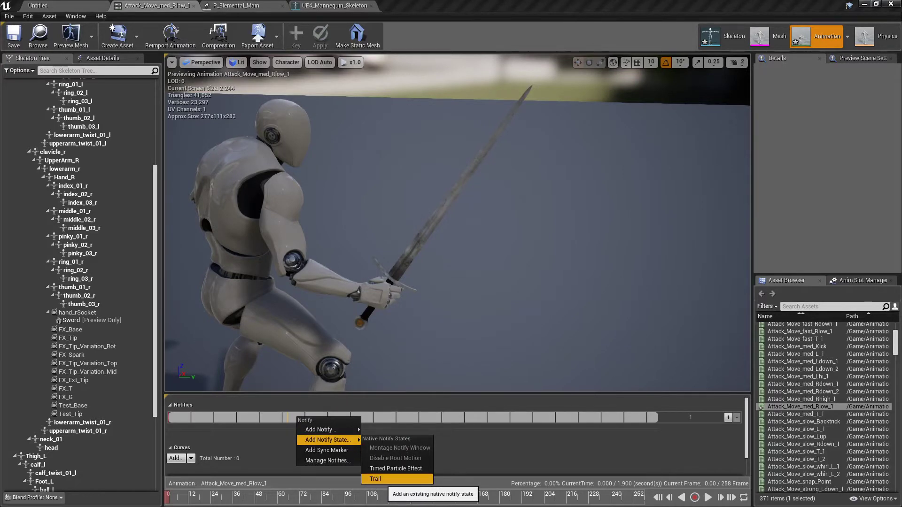
pyautogui.click(376, 479)
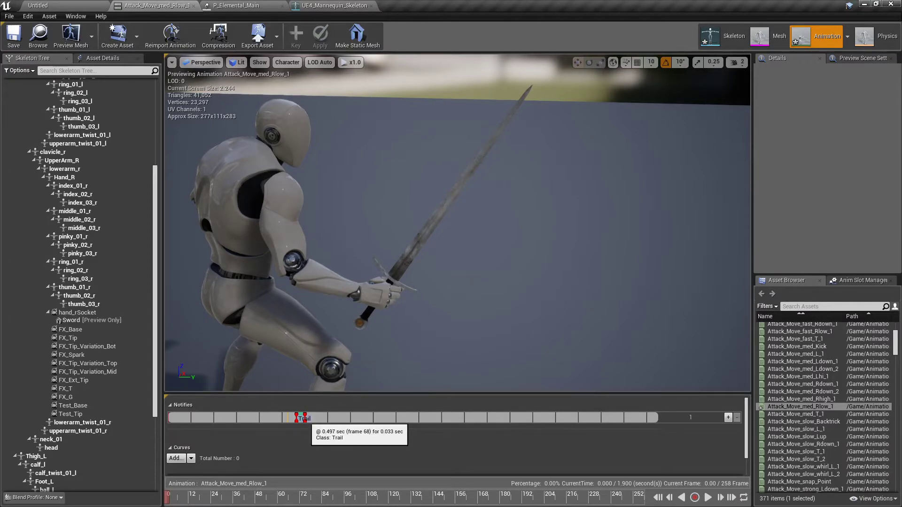
pyautogui.moveTo(305, 418); pyautogui.dragTo(319, 418)
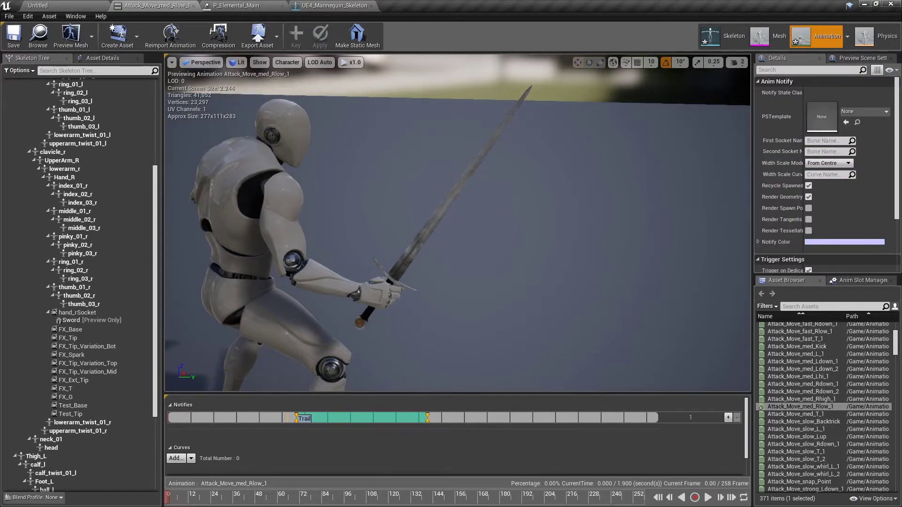
pyautogui.moveTo(428, 417); pyautogui.dragTo(425, 418)
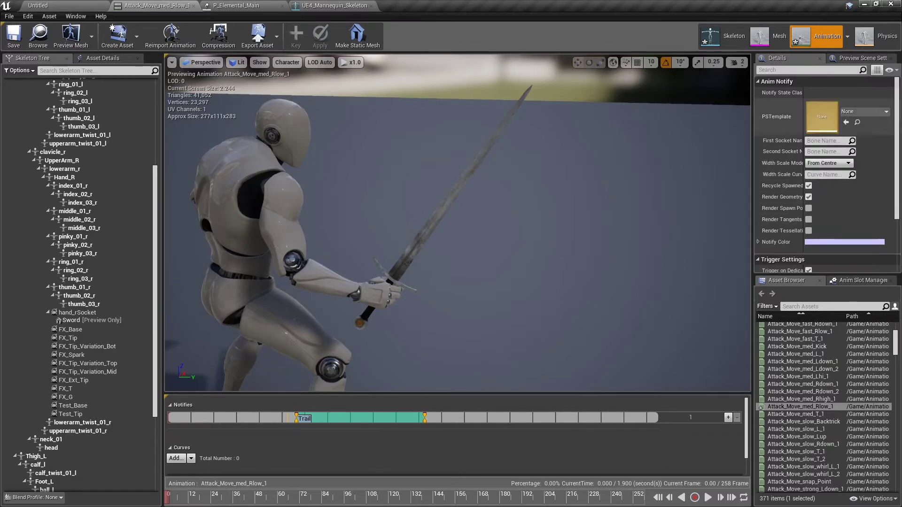
# Assign P_Elemental_Main as the Trail notify's particle template and Test_Base as its first socket
pyautogui.click(846, 121)
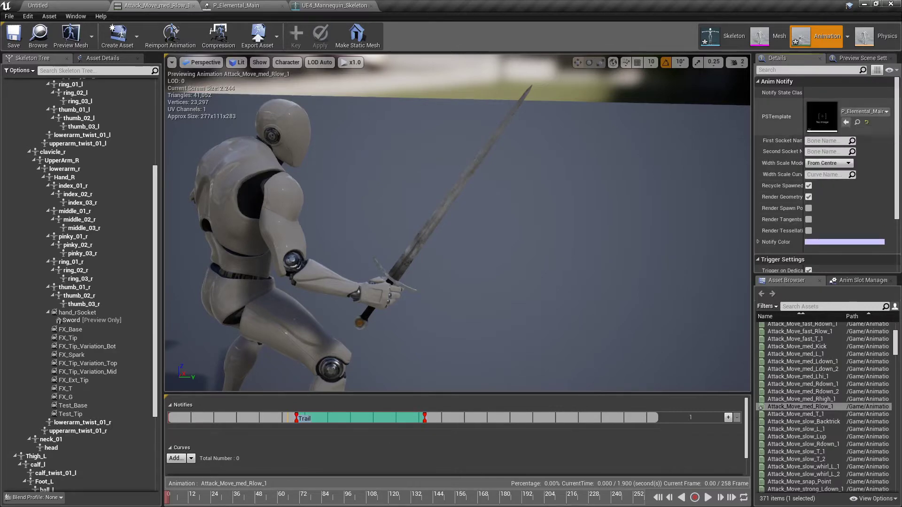
pyautogui.moveTo(752, 235); pyautogui.dragTo(720, 235)
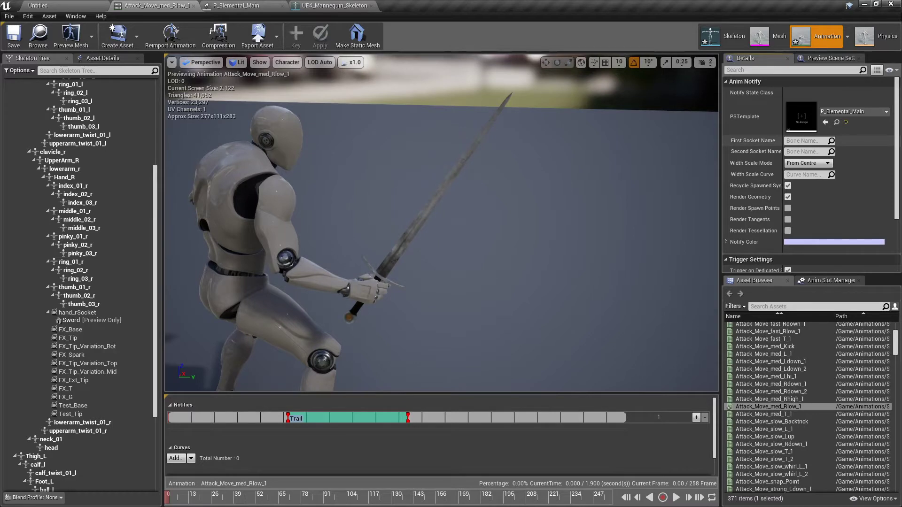
pyautogui.click(804, 140)
pyautogui.write('f')
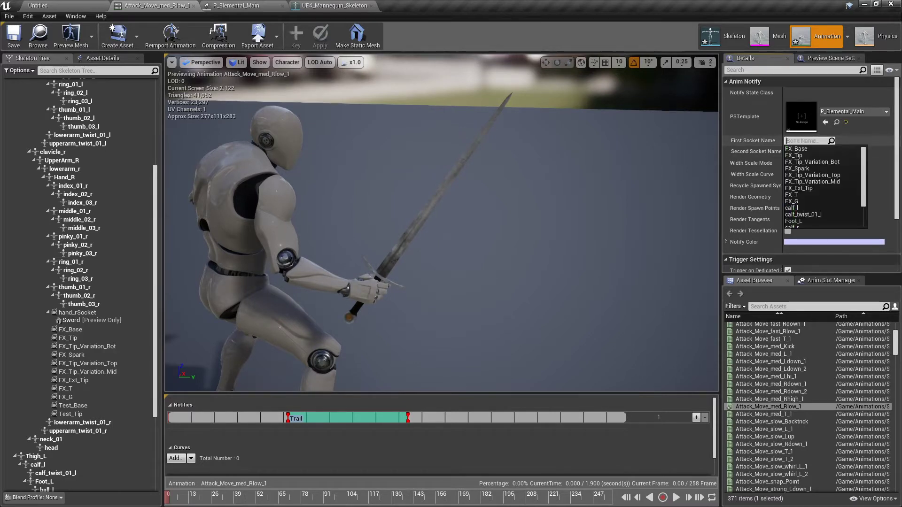
pyautogui.write('test')
pyautogui.click(798, 148)
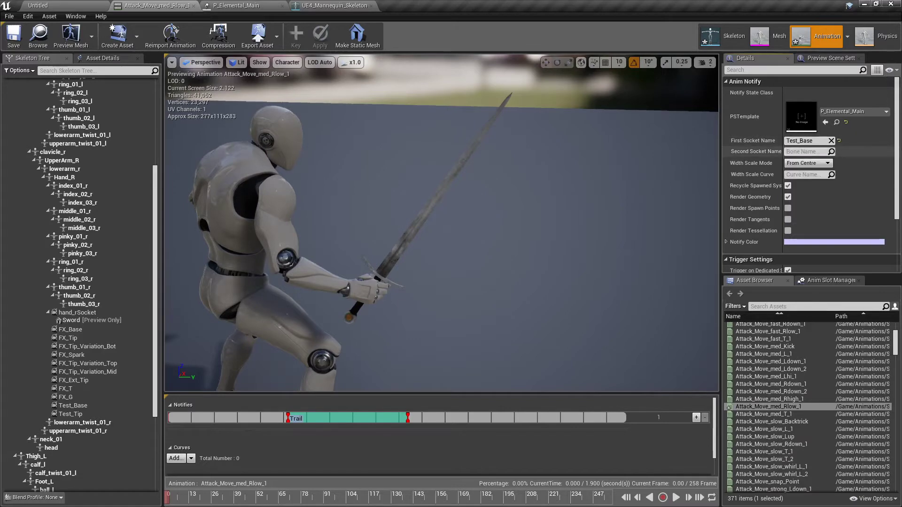
# Set the Trail notify's second socket to Test_Tip and review the width scale modes, keeping From Centre
pyautogui.write('test')
pyautogui.press('Down')
pyautogui.press('Down')
pyautogui.press('Return')
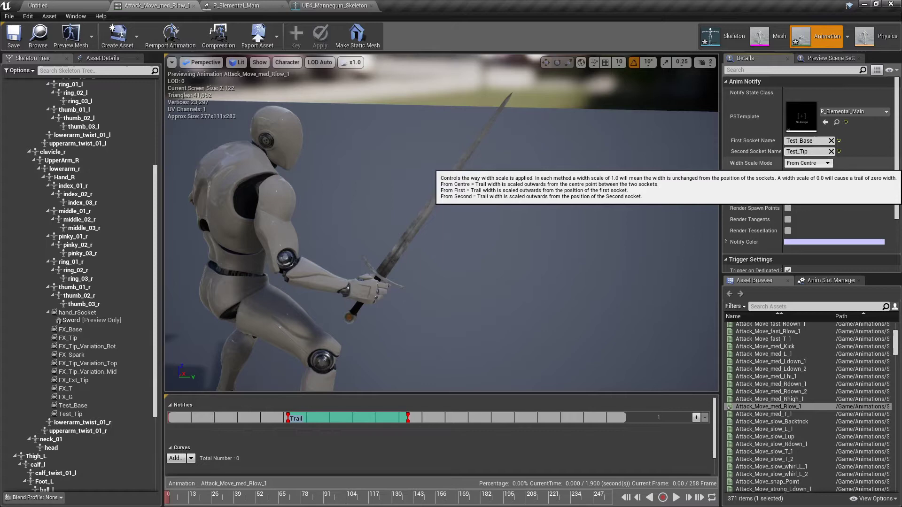
pyautogui.click(808, 163)
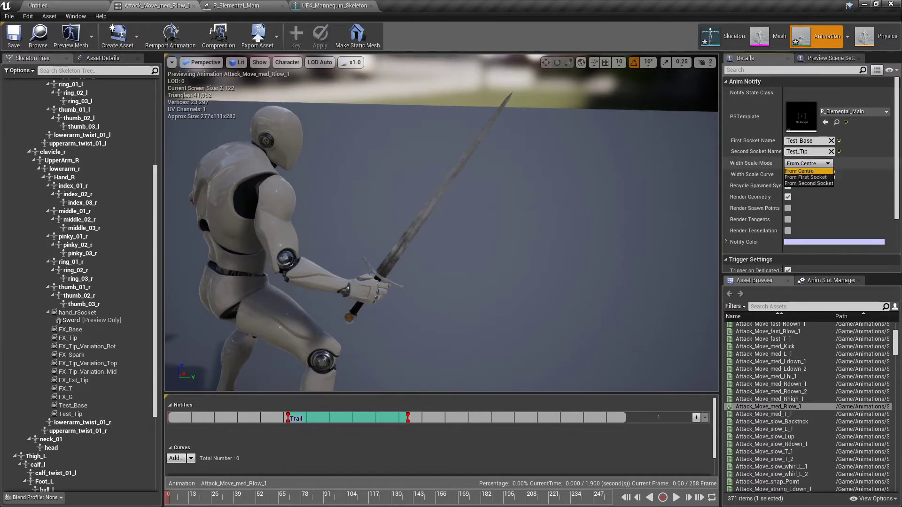
pyautogui.click(808, 163)
# Play the attack animation to preview the sword trail, and scrub from the start through the frames leading up to the Trail notify
pyautogui.moveTo(442, 222)
pyautogui.mouseDown(button='right')
pyautogui.moveTo(435, 183)
pyautogui.moveTo(441, 223)
pyautogui.mouseUp(button='right')
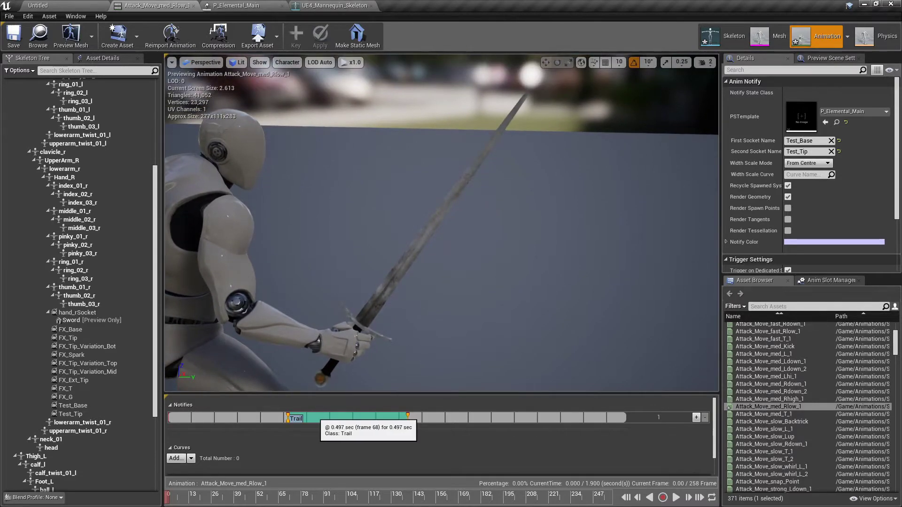
pyautogui.press('space')
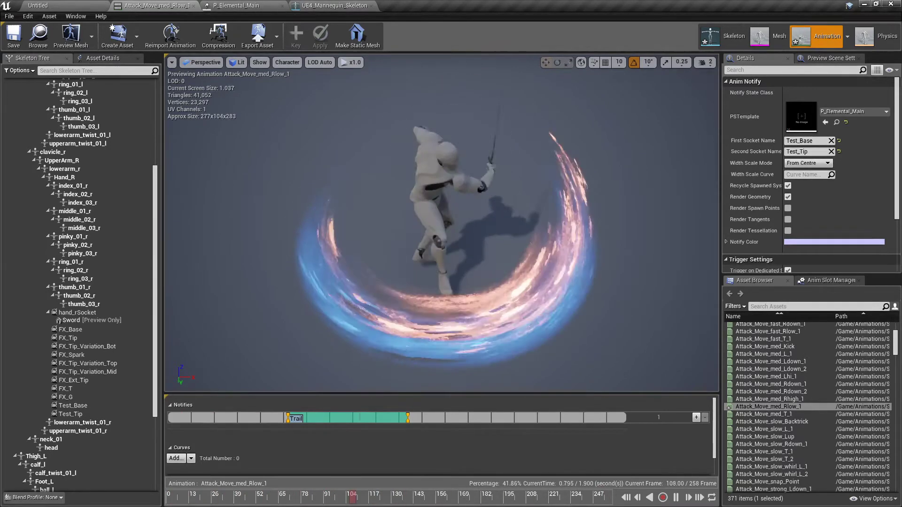
pyautogui.click(626, 497)
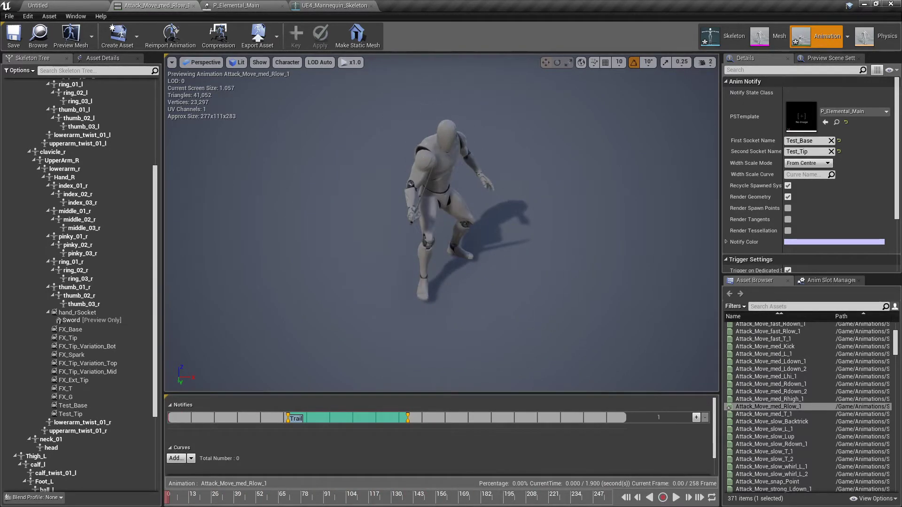
pyautogui.moveTo(168, 497); pyautogui.dragTo(185, 497)
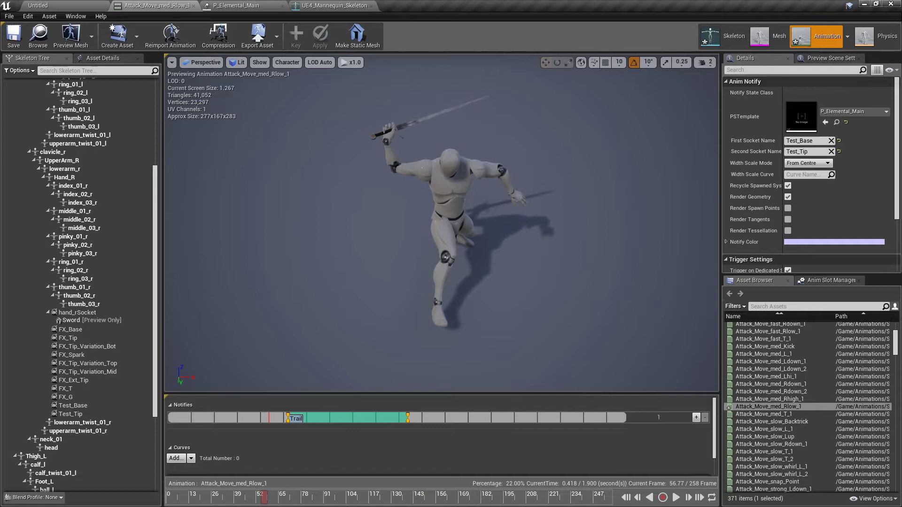
pyautogui.moveTo(256, 497); pyautogui.dragTo(272, 497)
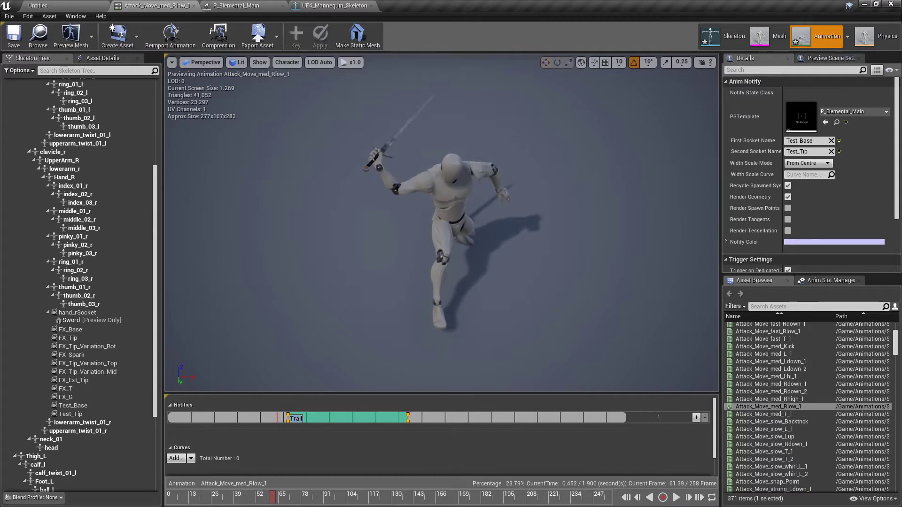
# Retime the Trail notify to start at about 0.45 s and end at about 0.78 s
pyautogui.moveTo(288, 417); pyautogui.dragTo(286, 417)
pyautogui.moveTo(272, 497); pyautogui.dragTo(323, 497)
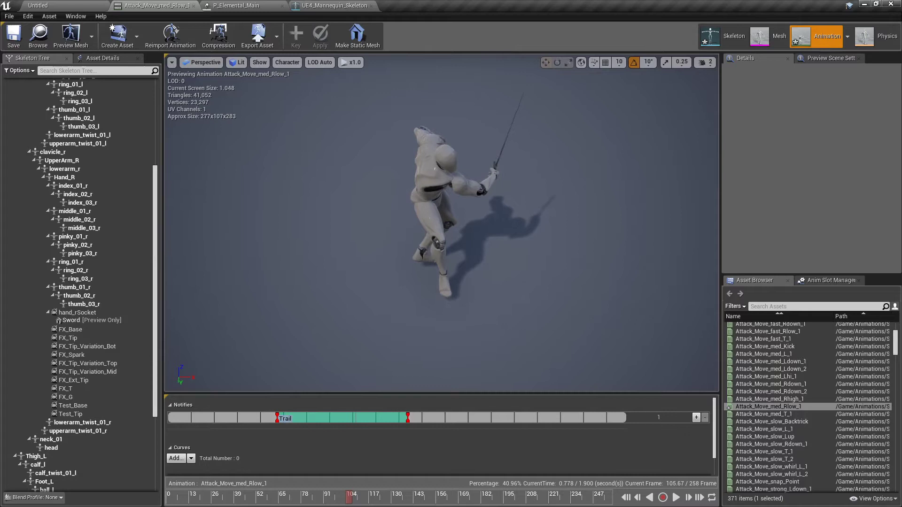
pyautogui.moveTo(408, 417); pyautogui.dragTo(374, 418)
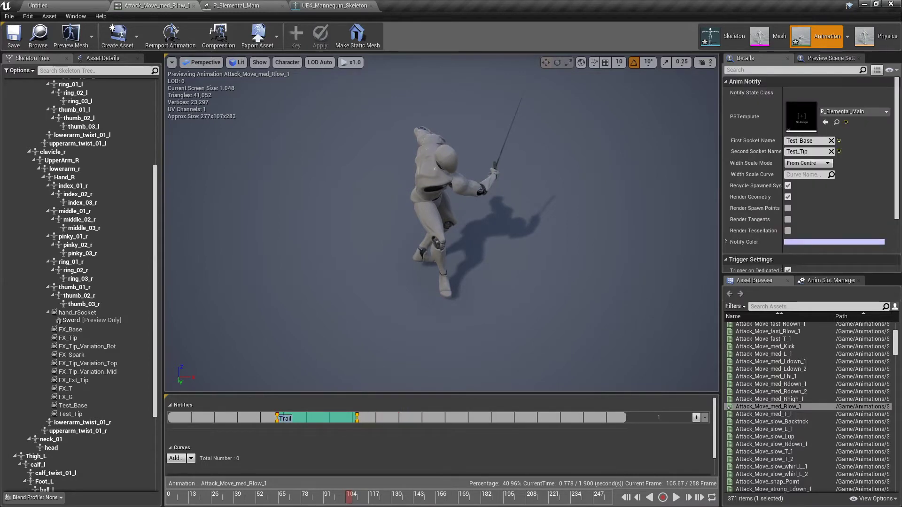
pyautogui.press('Escape')
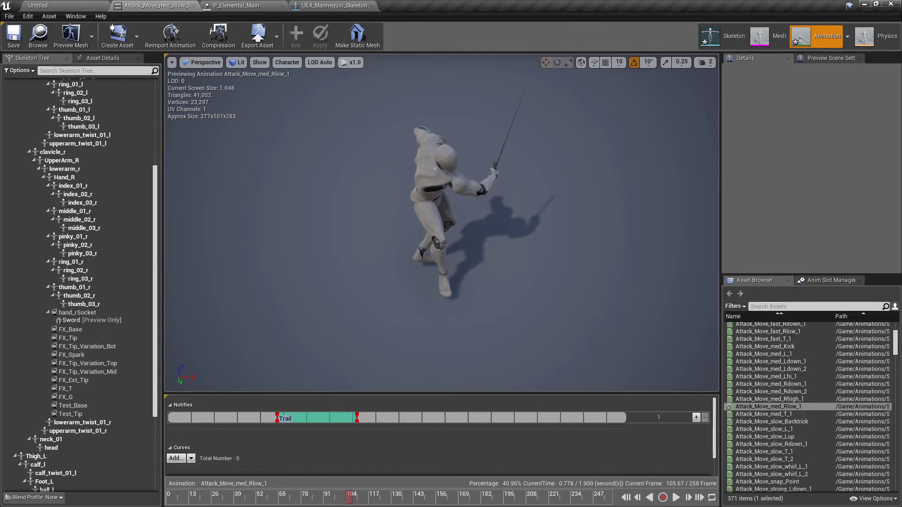
# Play the attack animation from its start to preview the retimed trail, and check the Test_Tip socket on the mannequin skeleton
pyautogui.click(626, 497)
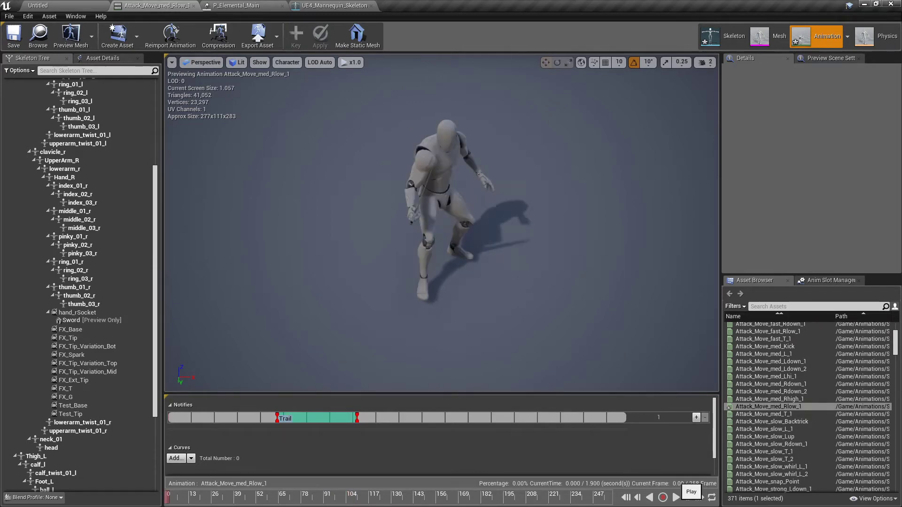
pyautogui.click(676, 498)
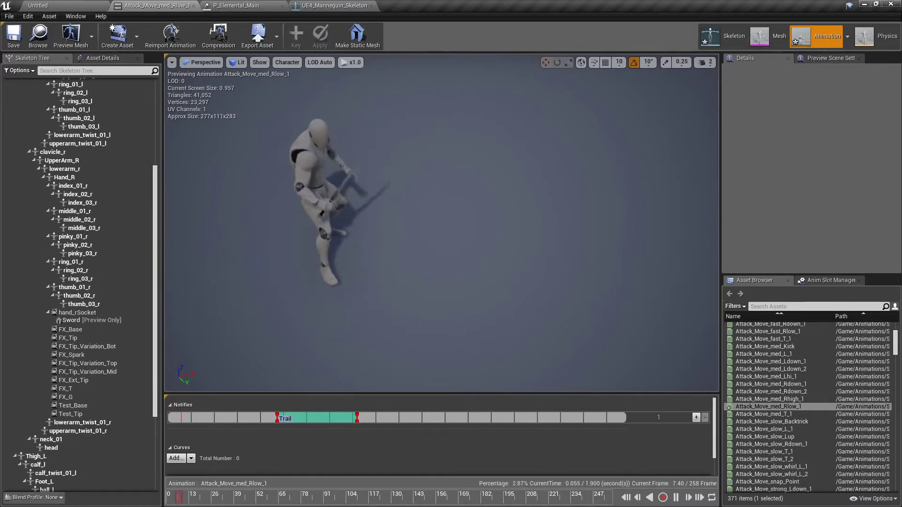
pyautogui.click(334, 5)
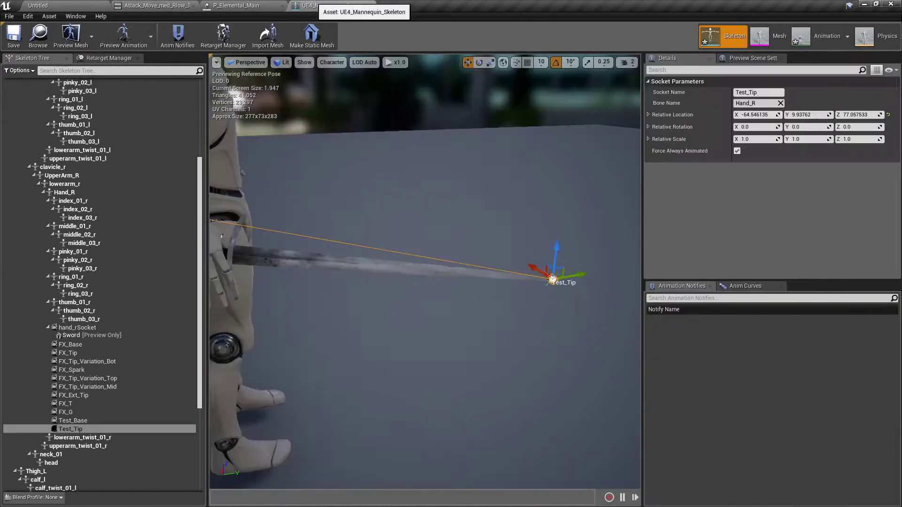
pyautogui.scroll(-5, 425, 271)
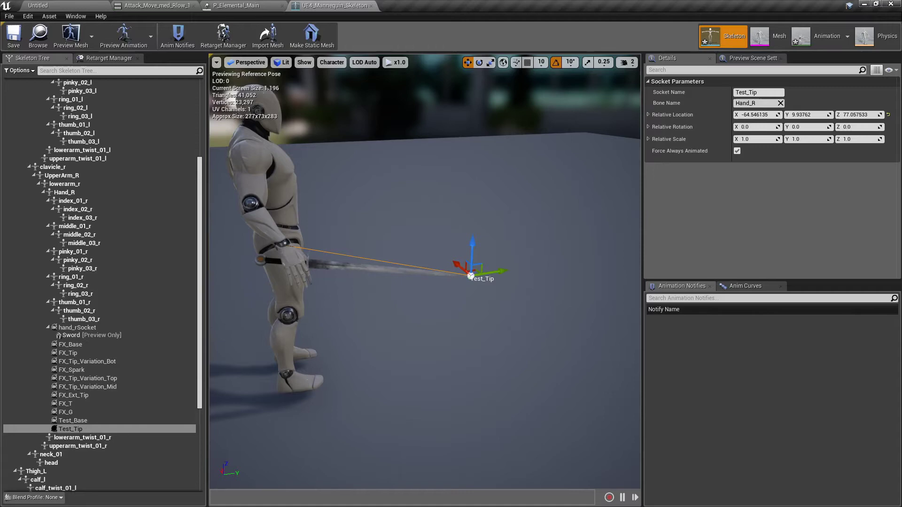
pyautogui.click(155, 5)
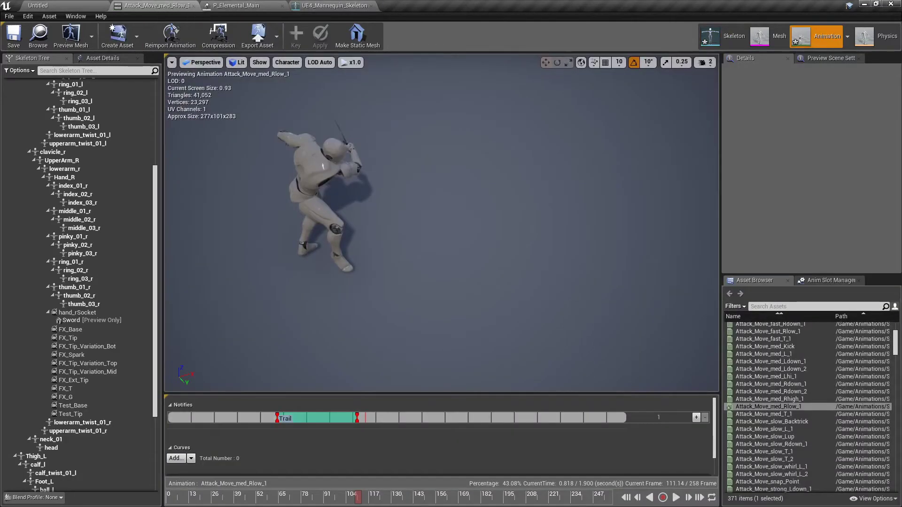
pyautogui.click(676, 498)
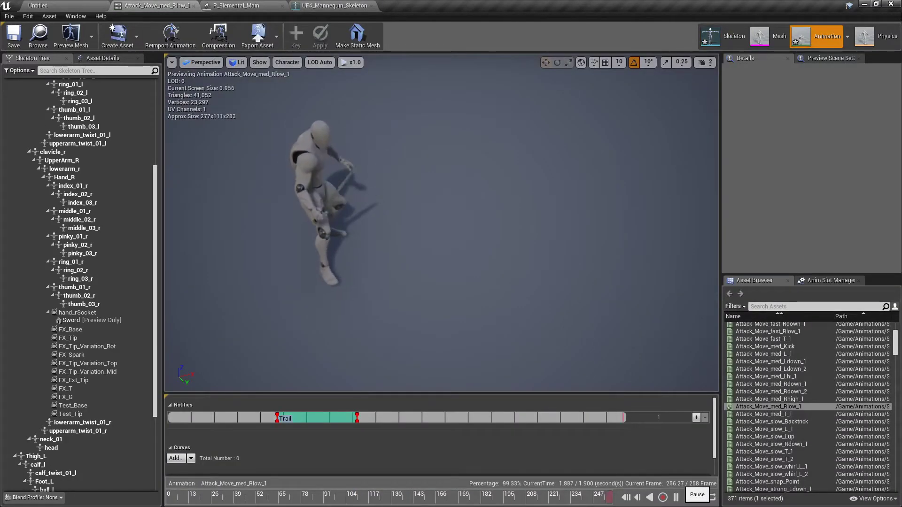
pyautogui.click(676, 497)
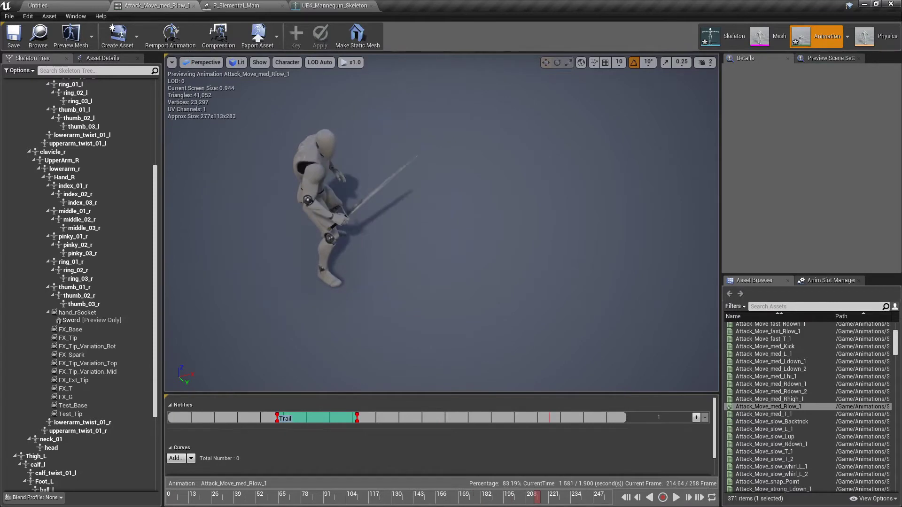
pyautogui.moveTo(441, 223); pyautogui.dragTo(496, 265, button='right')
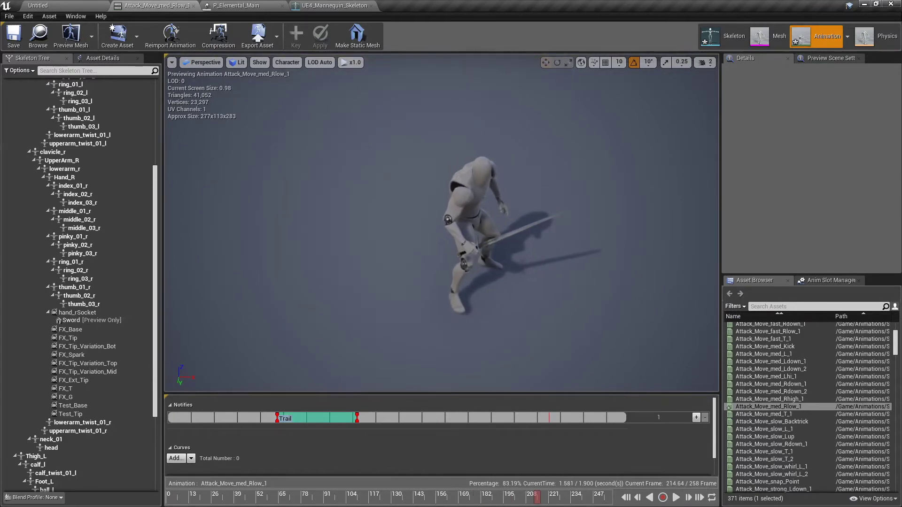
# Add a second notify track to the animation, and add a socket named Test_Spark to the skeleton's Hand_R bone
pyautogui.click(696, 417)
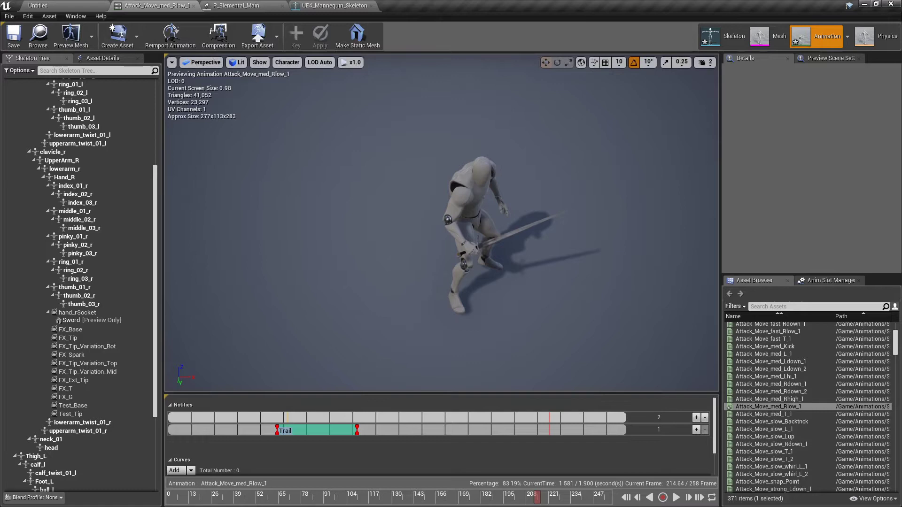
pyautogui.click(334, 6)
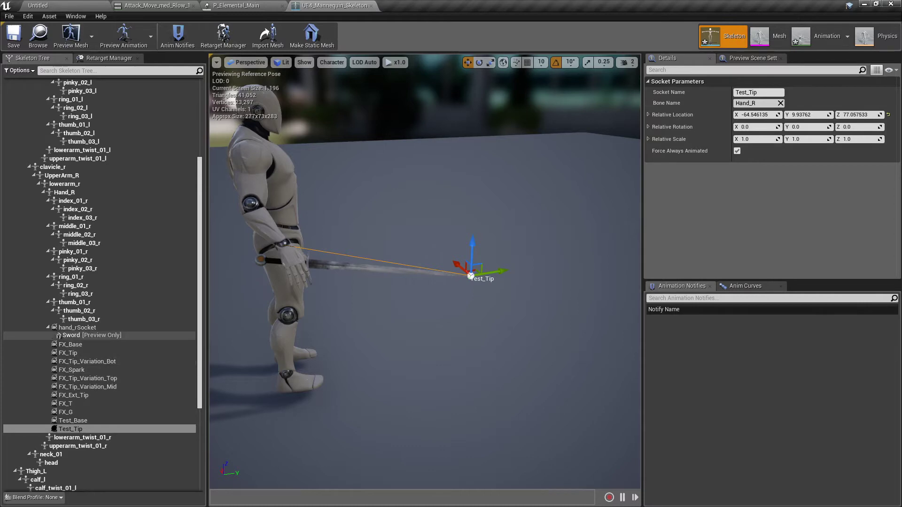
pyautogui.click(64, 192)
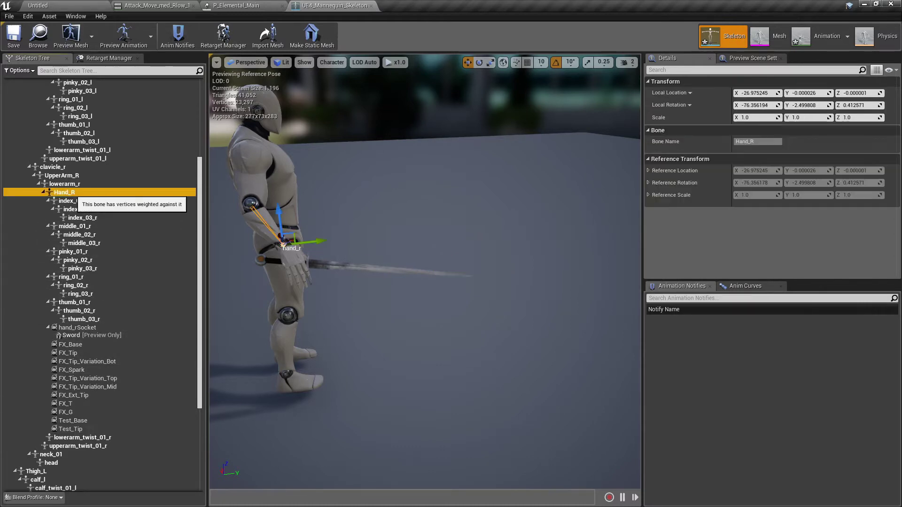
pyautogui.rightClick(70, 193)
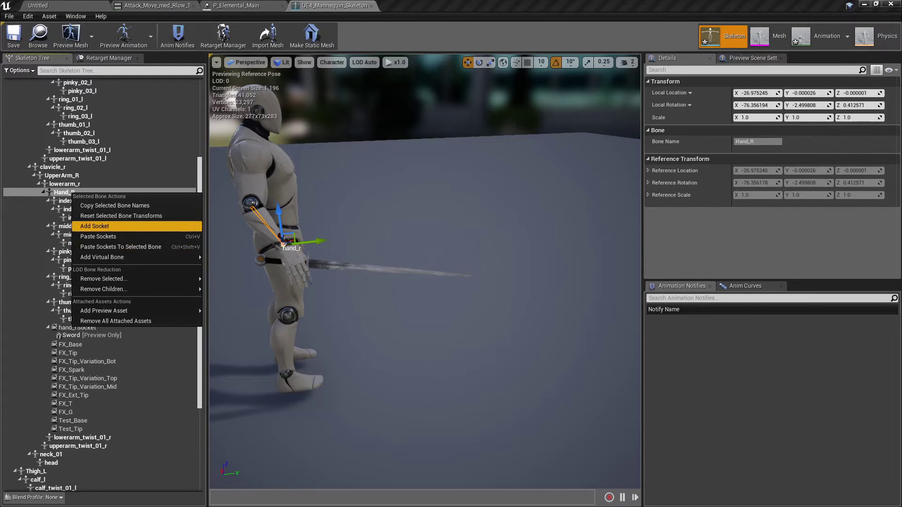
pyautogui.click(95, 226)
pyautogui.doubleClick(97, 438)
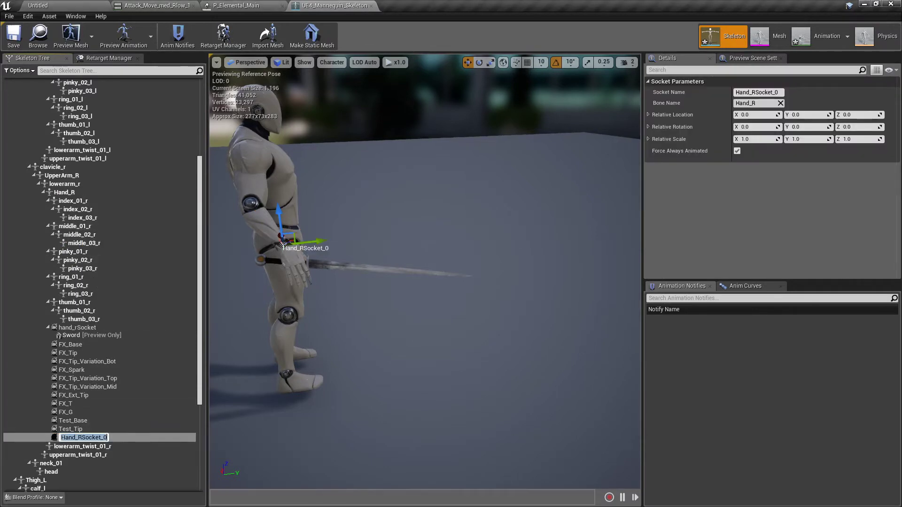
pyautogui.write('Test_Spark')
pyautogui.press('Return')
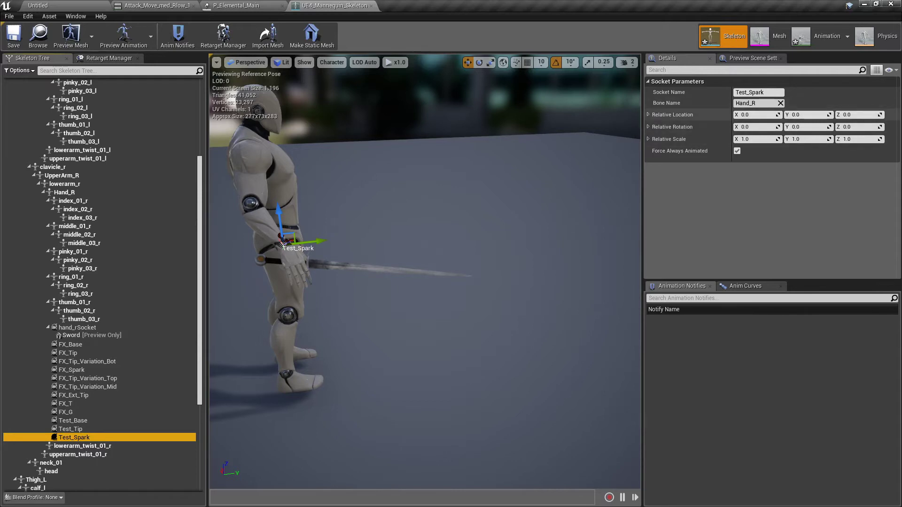
# Paste the copied location into Test_Spark and move the socket to mid-blade at about X -35.76, Y 6.89, Z 37.21
pyautogui.rightClick(681, 114)
pyautogui.click(704, 158)
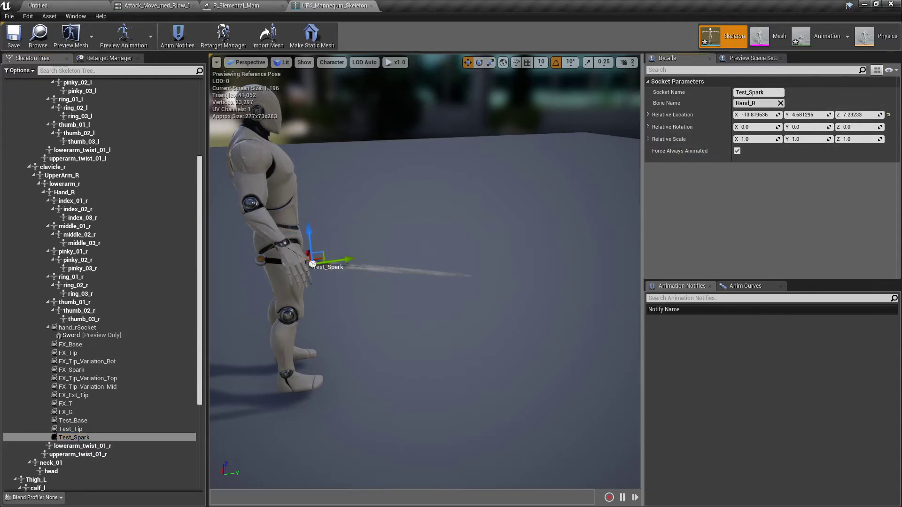
pyautogui.scroll(3, 376, 300)
pyautogui.scroll(4, 376, 301)
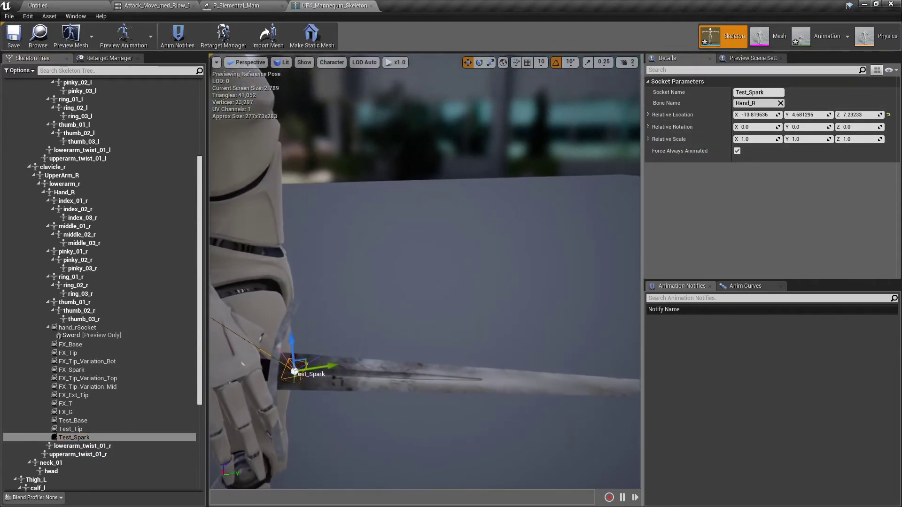
pyautogui.moveTo(306, 362)
pyautogui.mouseDown()
pyautogui.moveTo(499, 379)
pyautogui.moveTo(517, 368)
pyautogui.moveTo(423, 390)
pyautogui.moveTo(385, 375)
pyautogui.moveTo(310, 376)
pyautogui.mouseUp()
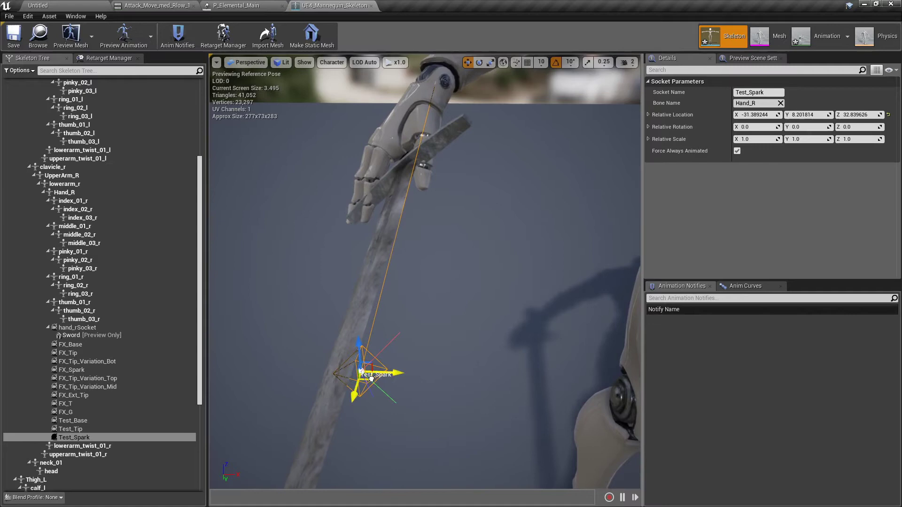
pyautogui.moveTo(371, 378); pyautogui.dragTo(347, 372)
pyautogui.moveTo(336, 364); pyautogui.dragTo(447, 347, button='right')
pyautogui.keyDown('alt'); pyautogui.moveTo(353, 317); pyautogui.dragTo(329, 364); pyautogui.keyUp('alt')
pyautogui.keyDown('alt'); pyautogui.moveTo(381, 329); pyautogui.dragTo(417, 320); pyautogui.keyUp('alt')
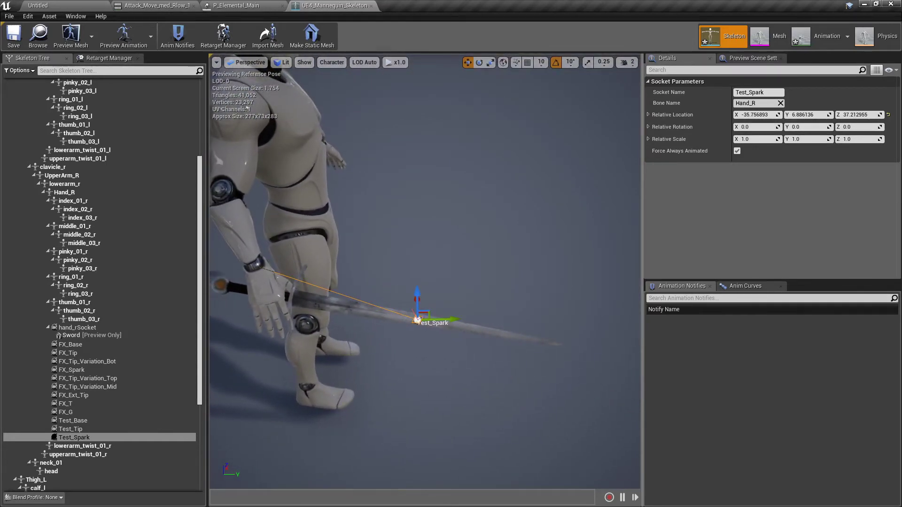
# Add a Timed Particle Effect notify state to the attack animation's second track and extend it to match the Trail notify's span
pyautogui.click(181, 5)
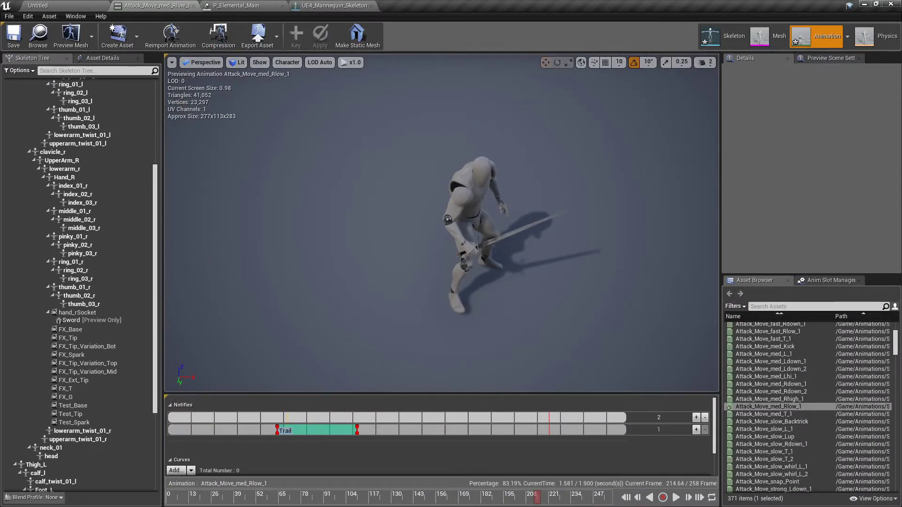
pyautogui.rightClick(293, 418)
pyautogui.moveTo(325, 440)
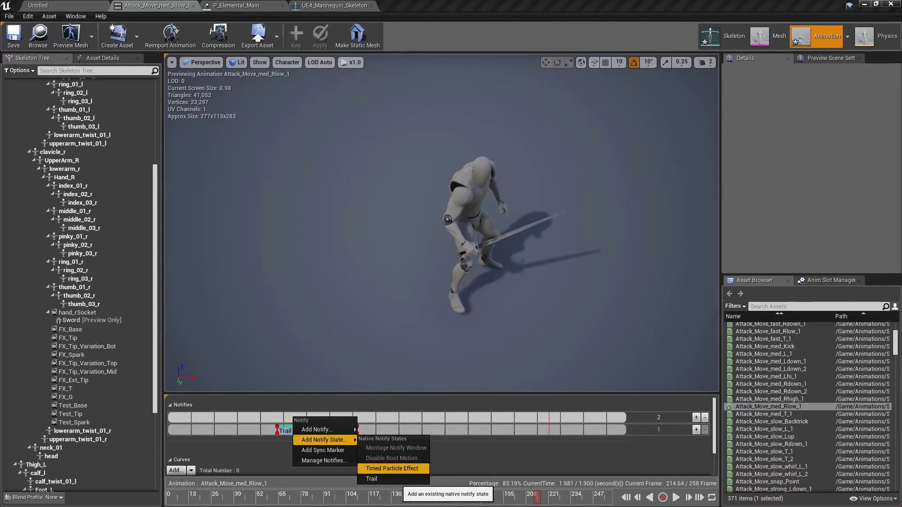
pyautogui.click(392, 468)
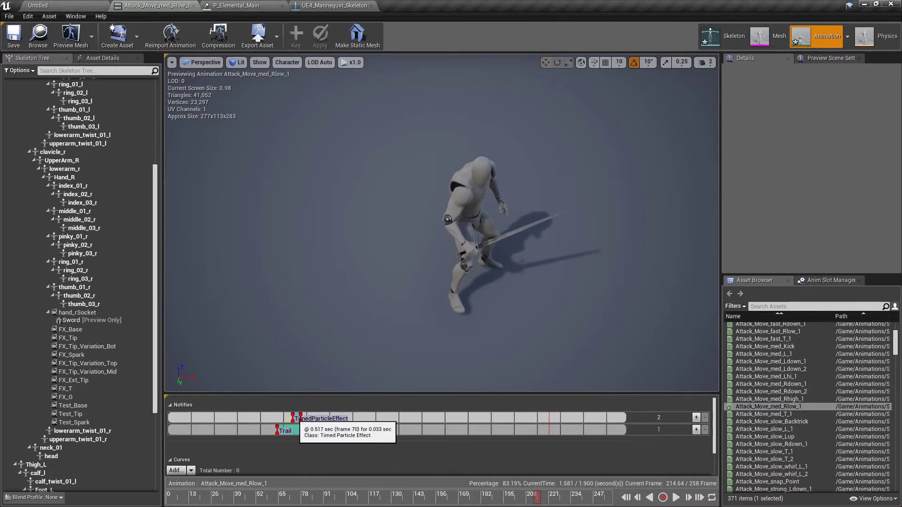
pyautogui.moveTo(292, 418)
pyautogui.mouseDown()
pyautogui.moveTo(284, 418)
pyautogui.moveTo(353, 419)
pyautogui.mouseUp()
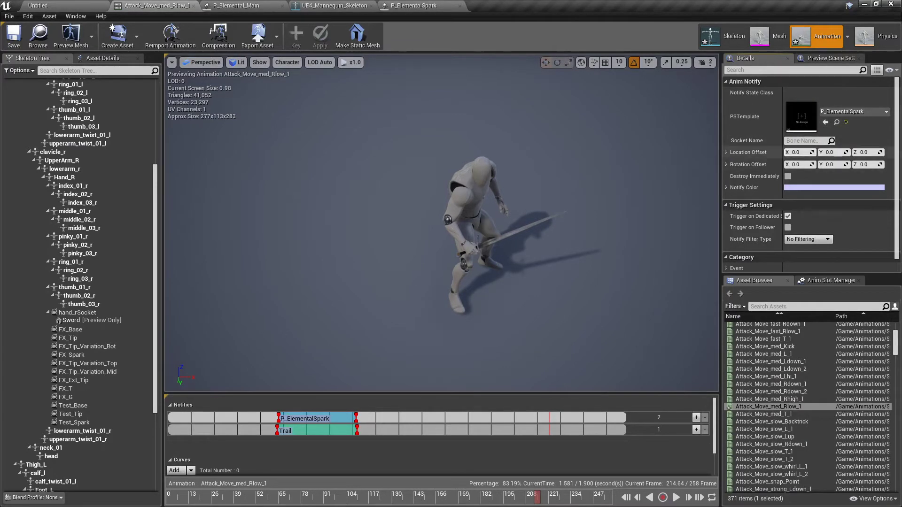
# Set the P_ElementalSpark notify's socket to Test_Spark
pyautogui.click(803, 141)
pyautogui.write('test')
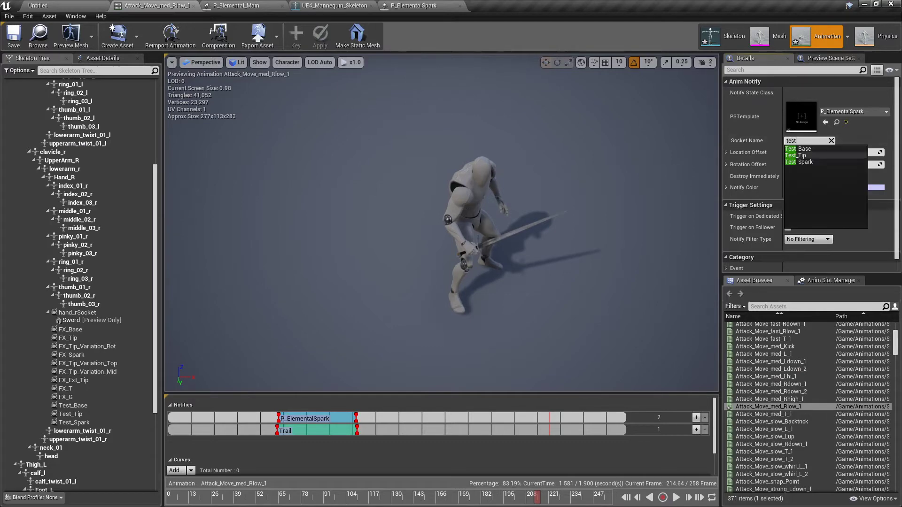
pyautogui.click(798, 162)
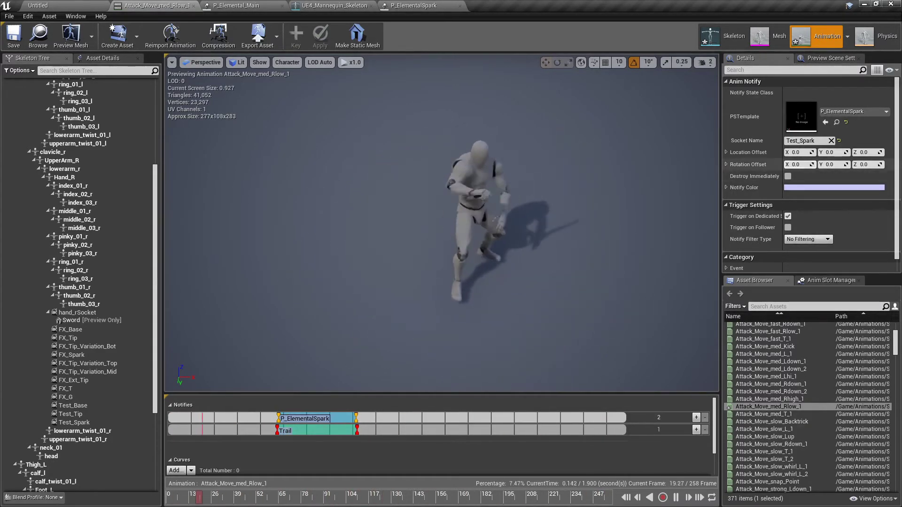
# Try a rotation offset of 180 on X, Y and Z for the P_ElementalSpark notify
pyautogui.click(797, 164)
pyautogui.write('180')
pyautogui.press('Return')
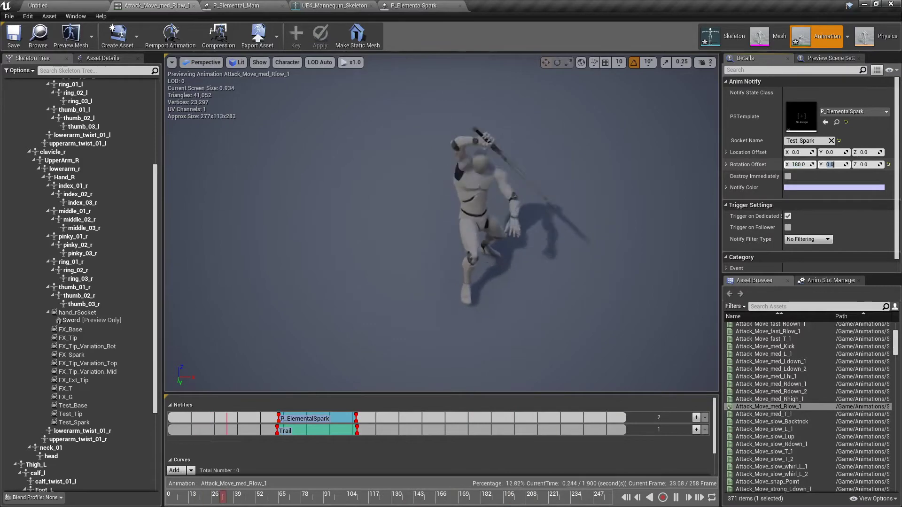
pyautogui.write('180')
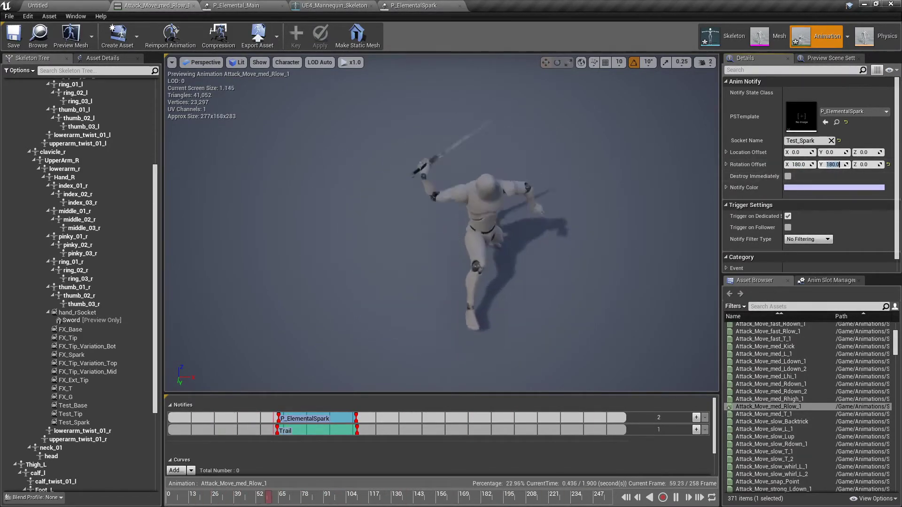
pyautogui.press('Return')
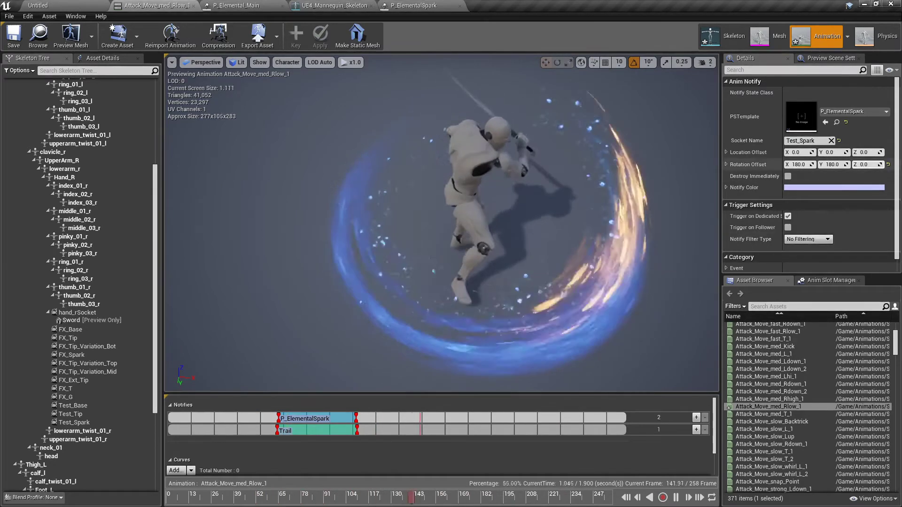
pyautogui.write('0')
pyautogui.press('Return')
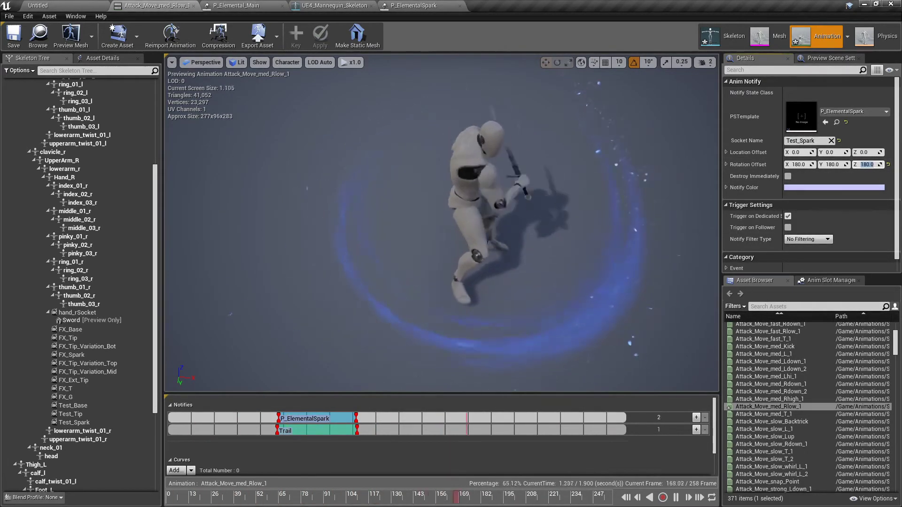
# Try a rotation offset of 90 on all three axes for the P_ElementalSpark notify
pyautogui.click(799, 165)
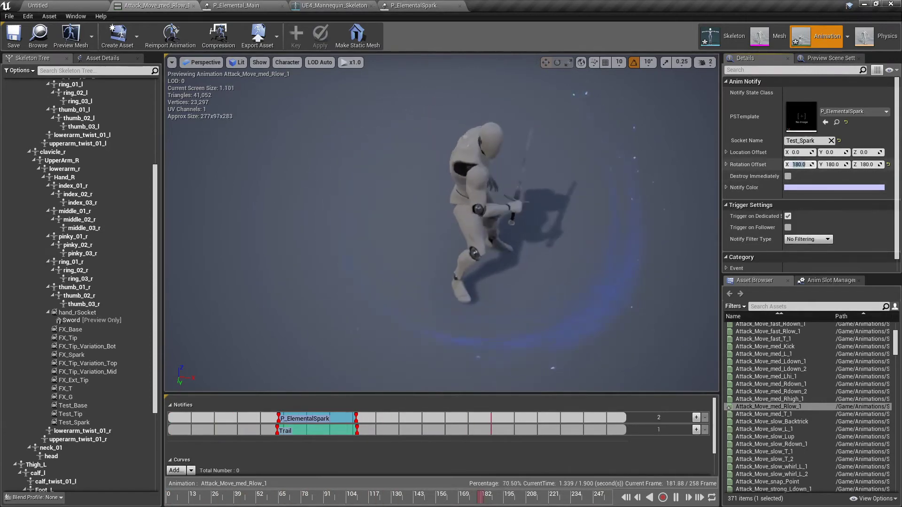
pyautogui.write('90')
pyautogui.press('Tab')
pyautogui.write('90')
pyautogui.press('Return')
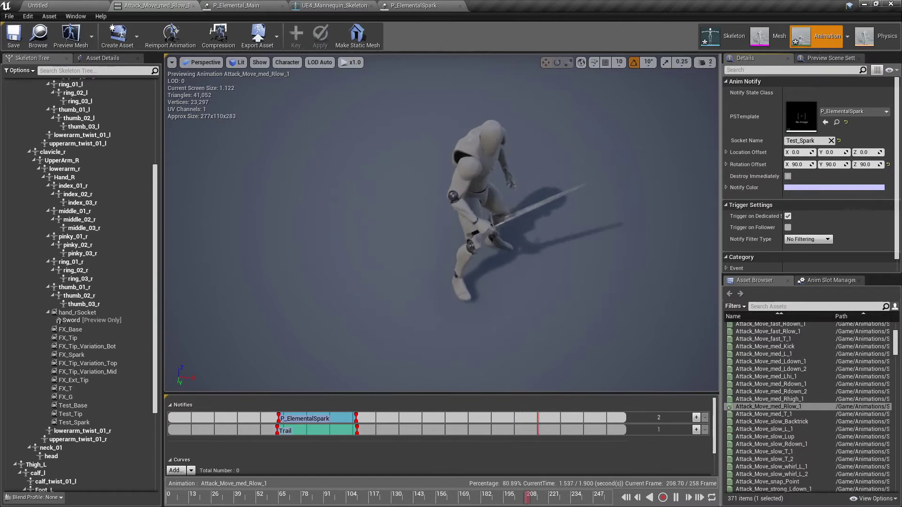
# Reset the P_ElementalSpark notify's rotation offset to 0 on all axes
pyautogui.click(798, 164)
pyautogui.write('0')
pyautogui.press('Tab')
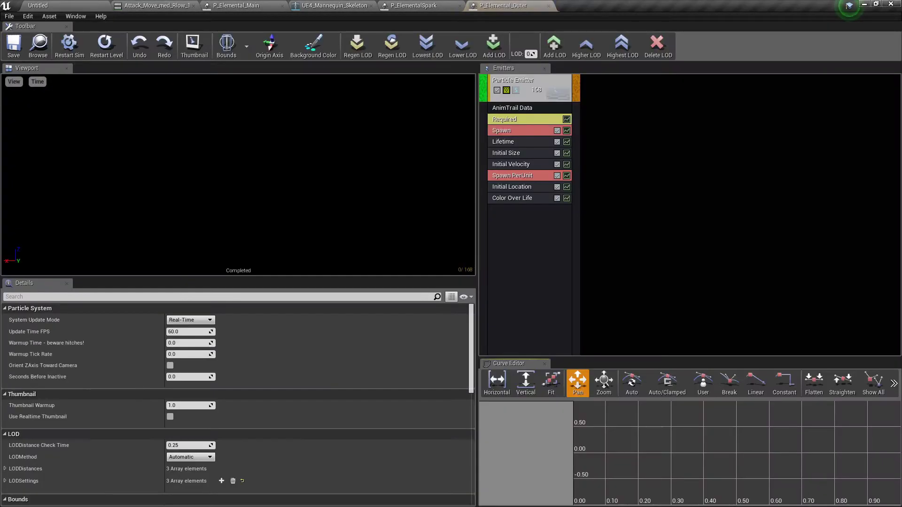
# Show the bounds of the P_Elemental_Outer particle system
pyautogui.click(227, 45)
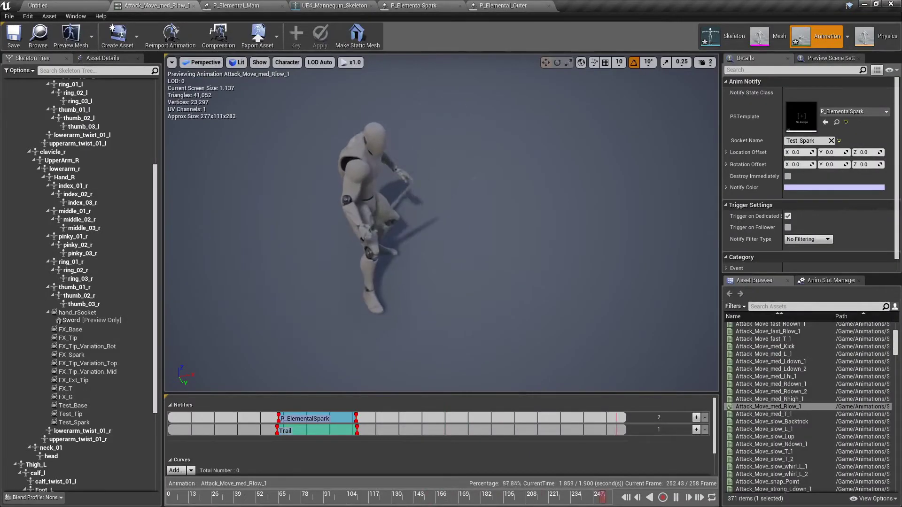
# Close the P_Elemental_Outer editor and try P_Elemental_Inner as the Trail notify's particle template
pyautogui.click(323, 430)
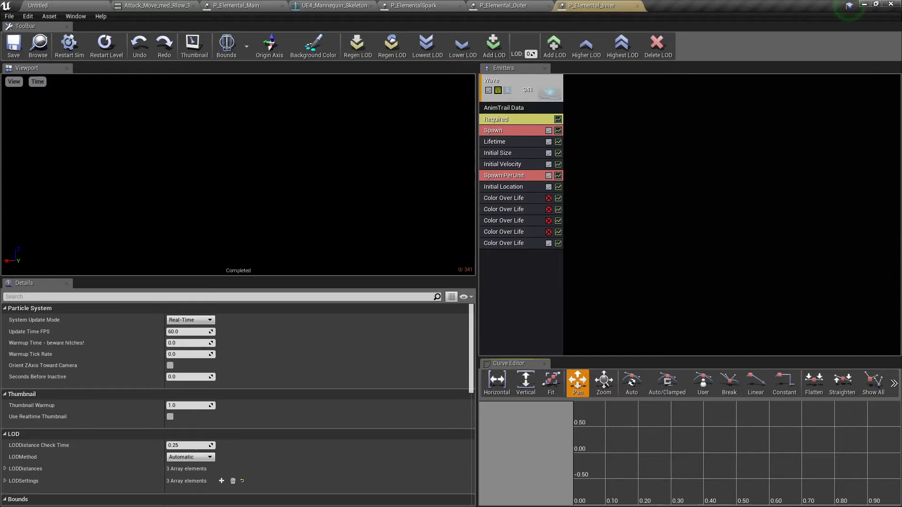
pyautogui.middleClick(505, 4)
pyautogui.click(502, 6)
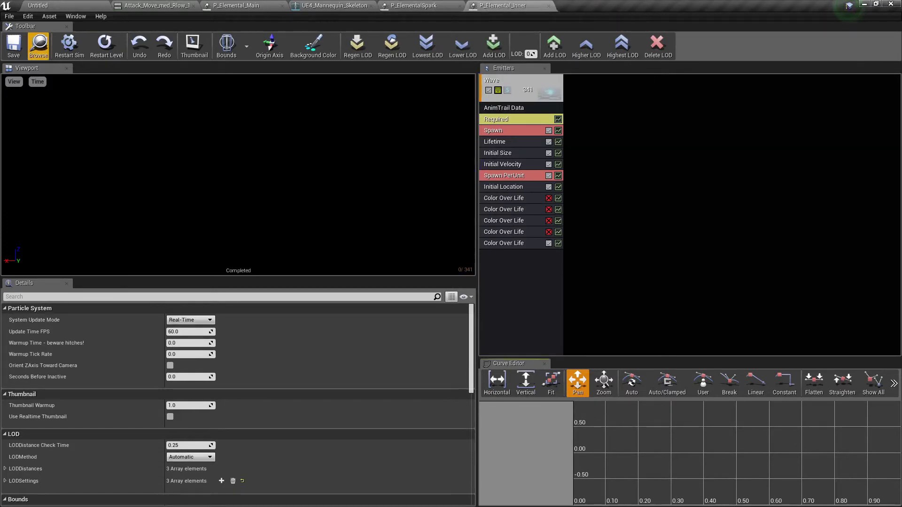
pyautogui.click(38, 51)
pyautogui.click(157, 5)
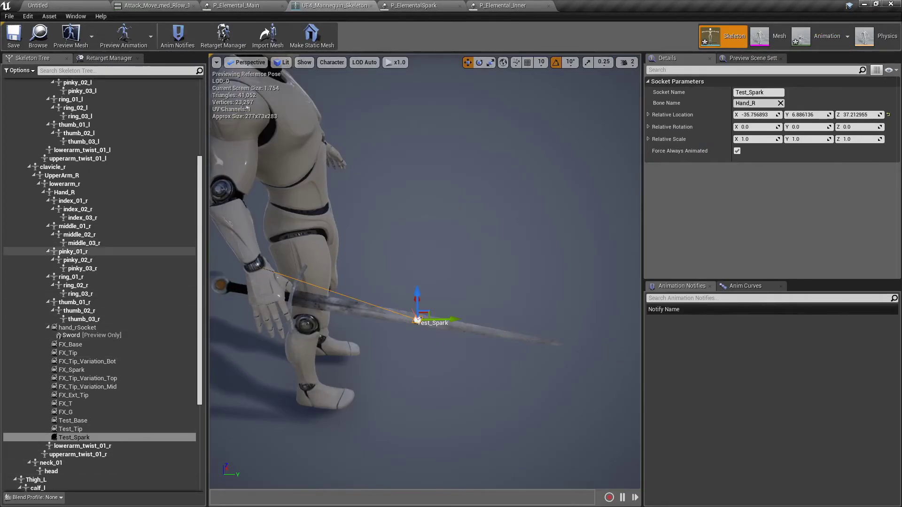
# Add two new sockets to the Hand_R bone in the mannequin skeleton
pyautogui.click(61, 192)
pyautogui.rightClick(69, 192)
pyautogui.moveTo(104, 257)
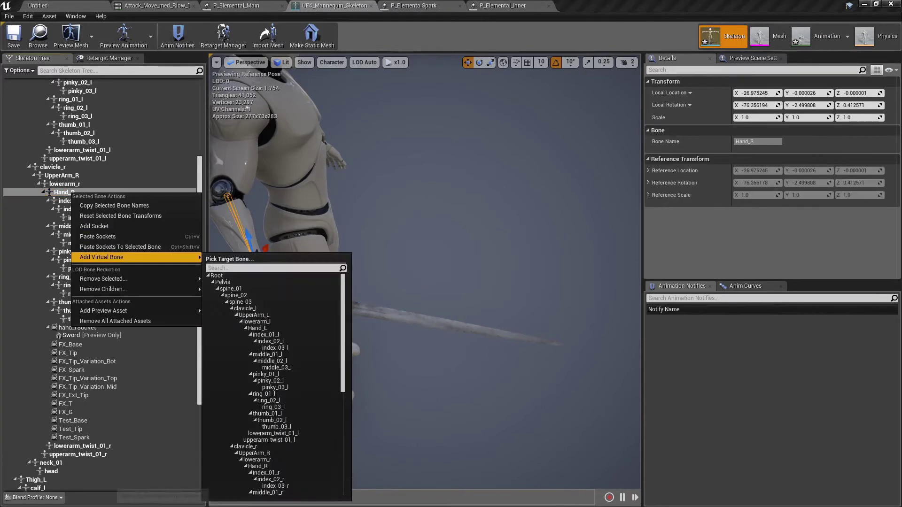
pyautogui.click(94, 226)
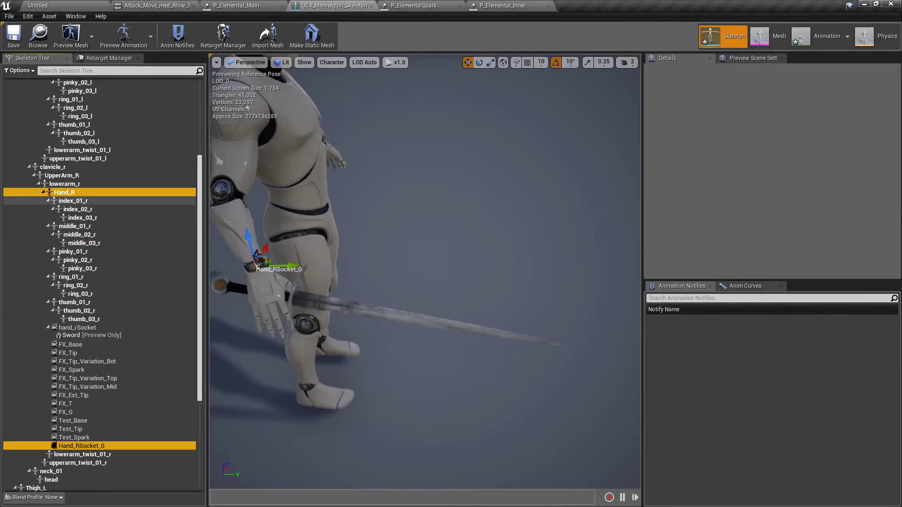
pyautogui.click(61, 192)
pyautogui.rightClick(63, 192)
pyautogui.click(94, 226)
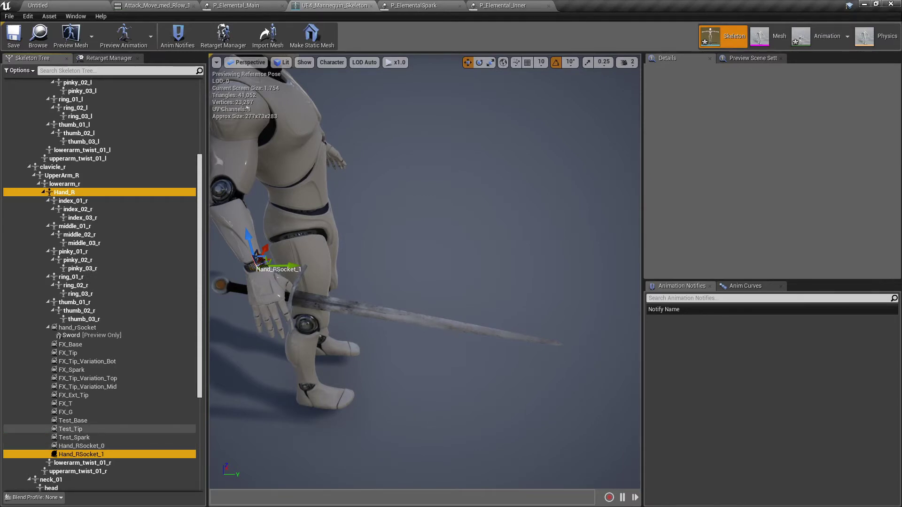
# Copy the relative location of the Test_Tip socket onto the new Hand_RSocket_0 socket
pyautogui.click(81, 446)
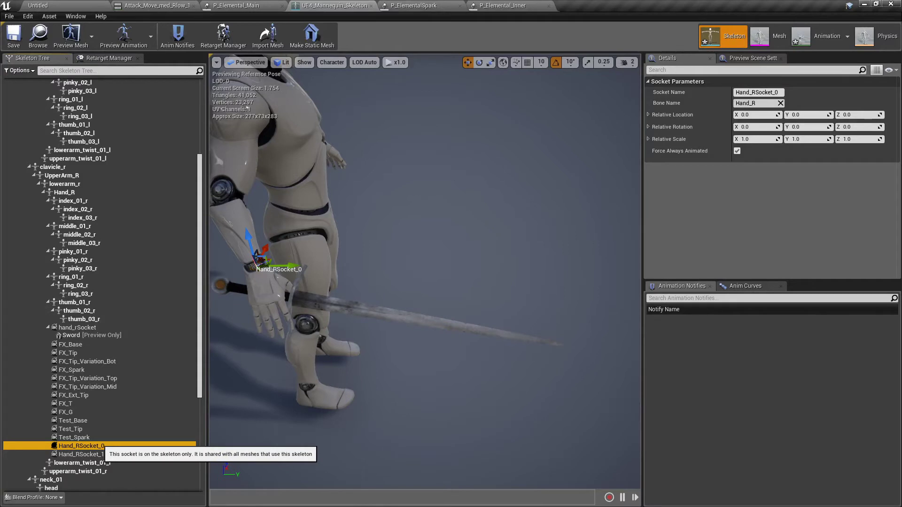
pyautogui.moveTo(425, 272); pyautogui.dragTo(460, 245, button='right')
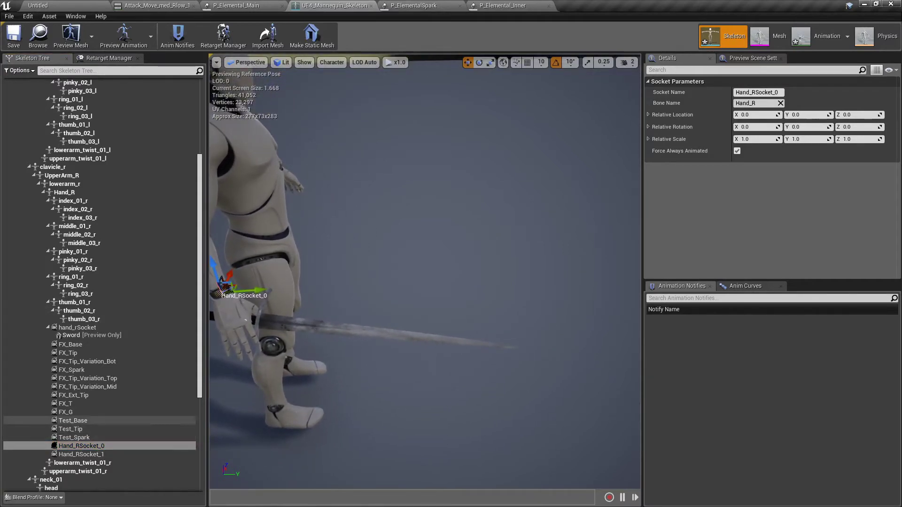
pyautogui.click(73, 420)
pyautogui.click(70, 429)
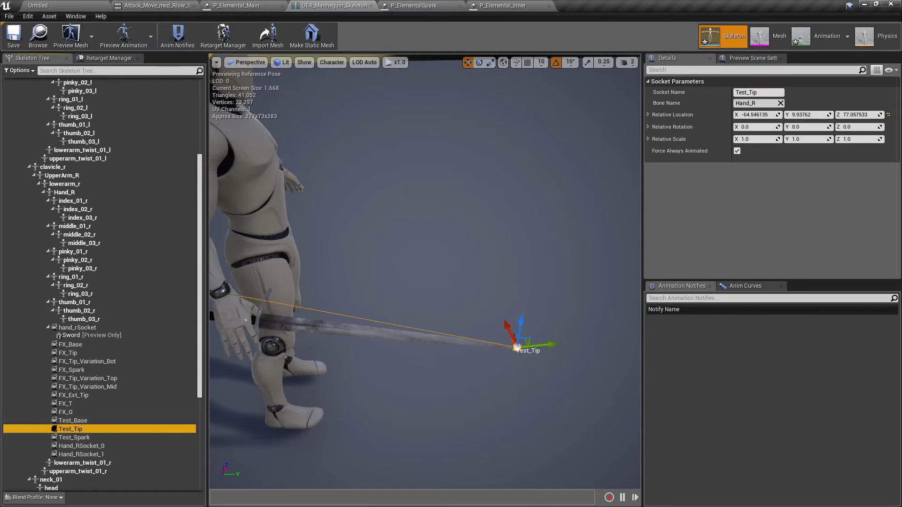
pyautogui.moveTo(425, 272); pyautogui.dragTo(472, 271, button='right')
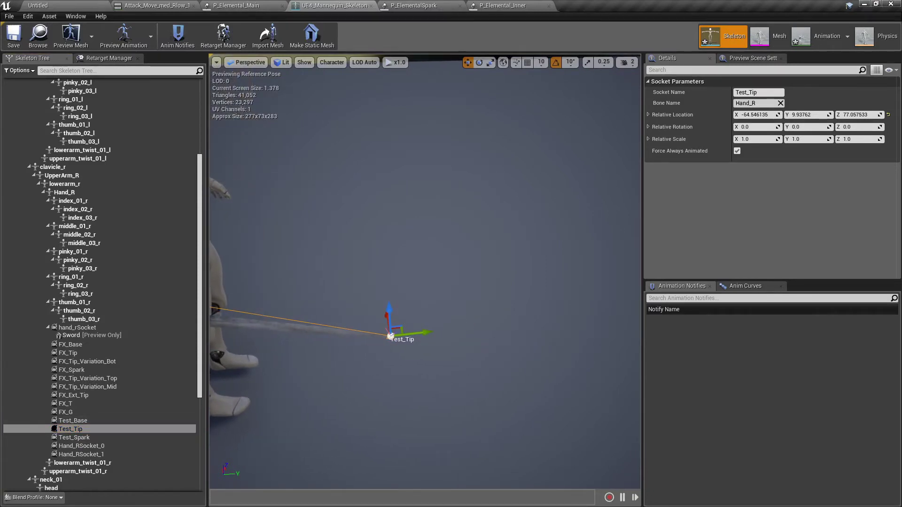
pyautogui.press('a')
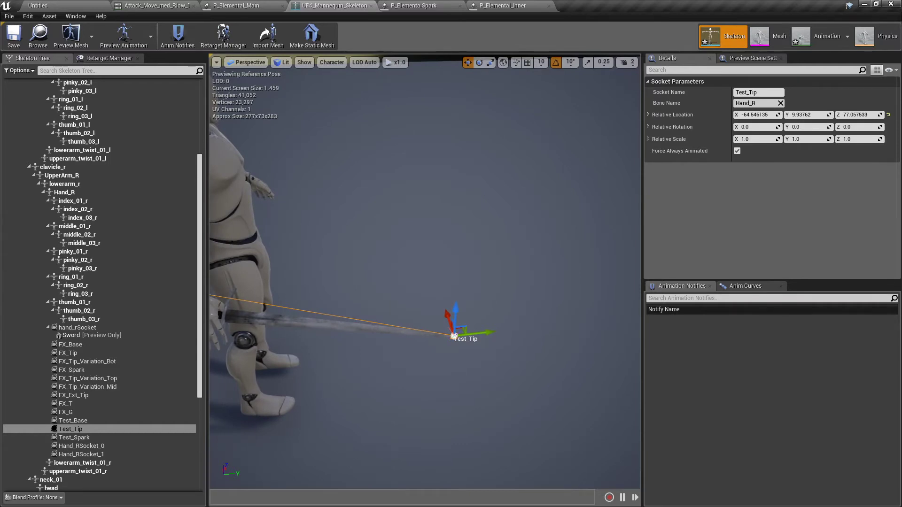
pyautogui.click(71, 429)
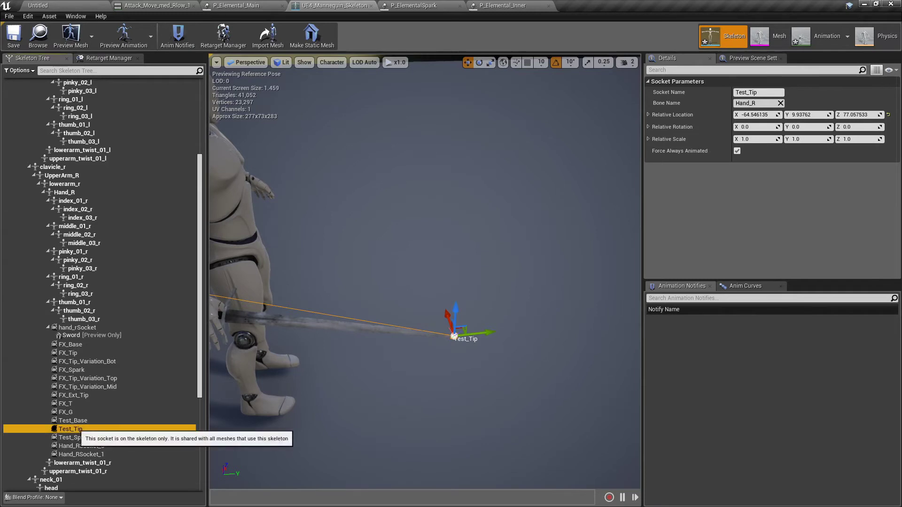
pyautogui.rightClick(690, 116)
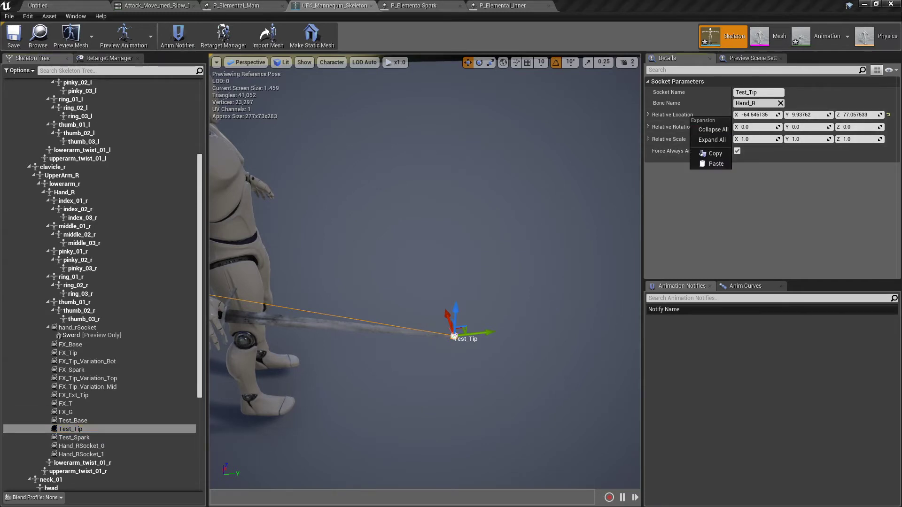
pyautogui.click(719, 153)
pyautogui.click(81, 446)
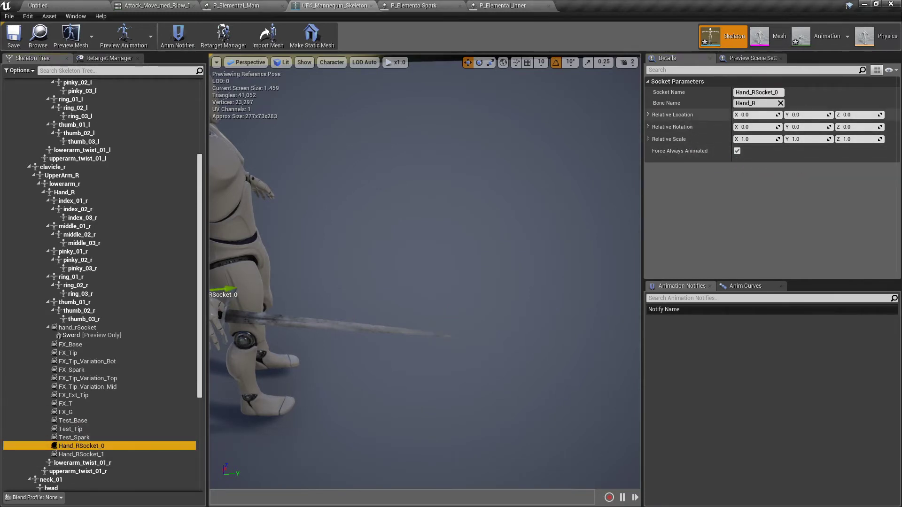
pyautogui.rightClick(687, 114)
pyautogui.click(707, 159)
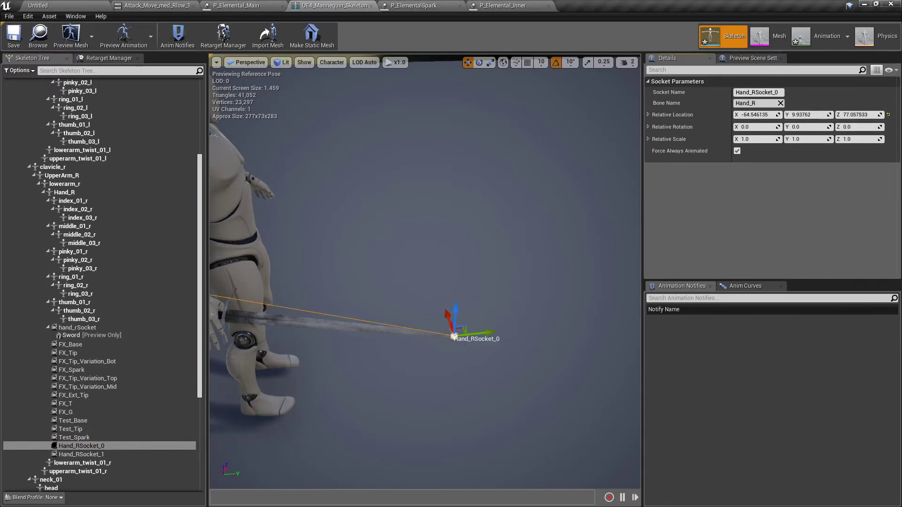
# Move Hand_RSocket_0 out past the sword tip along the blade's direction, to about X -87.6, Y 9.0, Z 107.2
pyautogui.moveTo(425, 272); pyautogui.dragTo(423, 319, button='right')
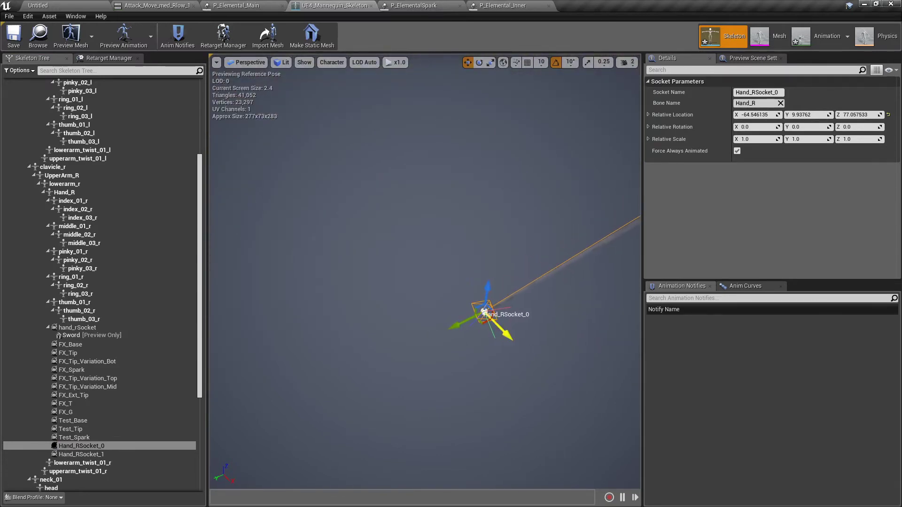
pyautogui.moveTo(484, 323); pyautogui.dragTo(327, 421)
pyautogui.moveTo(327, 422); pyautogui.dragTo(282, 443, button='right')
pyautogui.moveTo(467, 237); pyautogui.dragTo(463, 253)
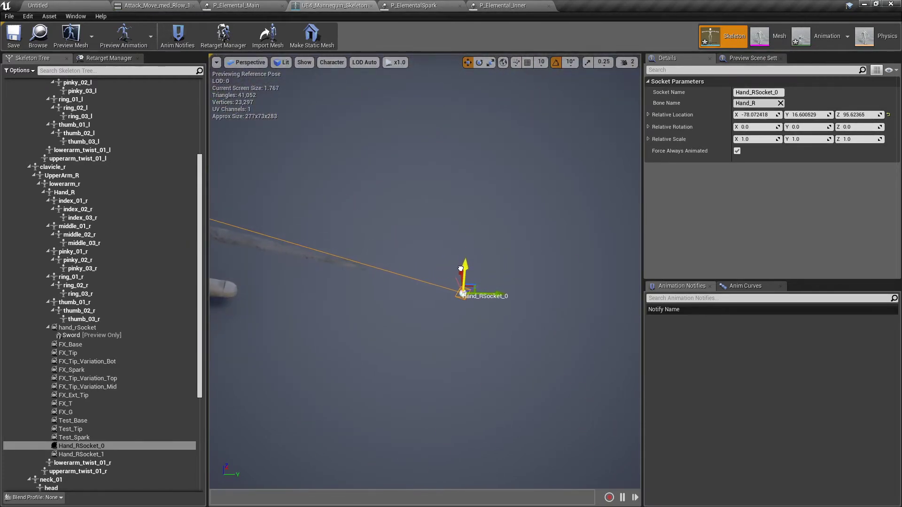
pyautogui.keyDown('alt'); pyautogui.moveTo(460, 268); pyautogui.dragTo(630, 268); pyautogui.keyUp('alt')
pyautogui.keyDown('alt'); pyautogui.moveTo(431, 203); pyautogui.dragTo(292, 214); pyautogui.keyUp('alt')
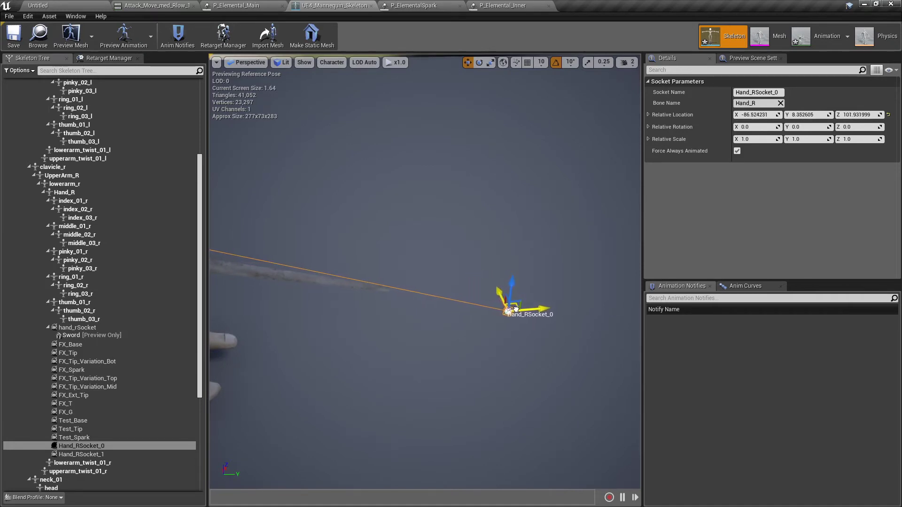
pyautogui.moveTo(535, 311); pyautogui.dragTo(511, 303)
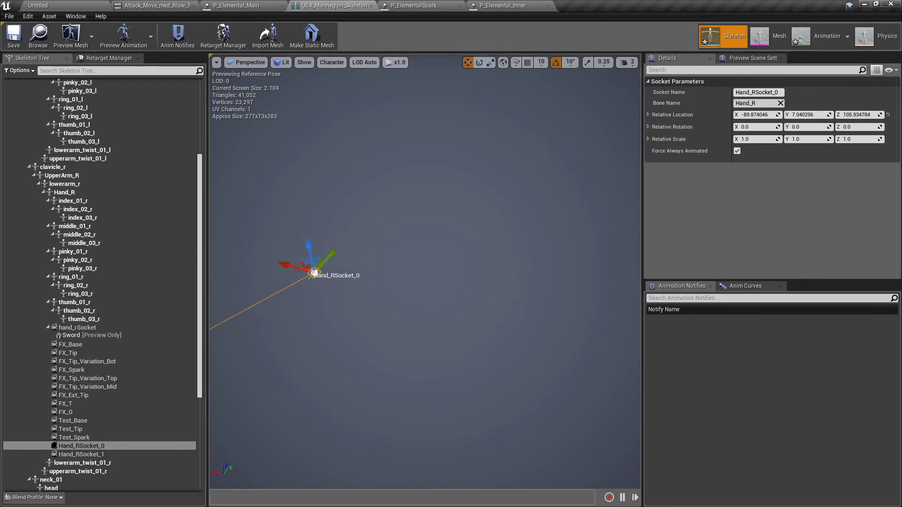
pyautogui.keyDown('alt'); pyautogui.moveTo(314, 272); pyautogui.dragTo(443, 253); pyautogui.keyUp('alt')
pyautogui.keyDown('alt'); pyautogui.moveTo(442, 253); pyautogui.dragTo(319, 279); pyautogui.keyUp('alt')
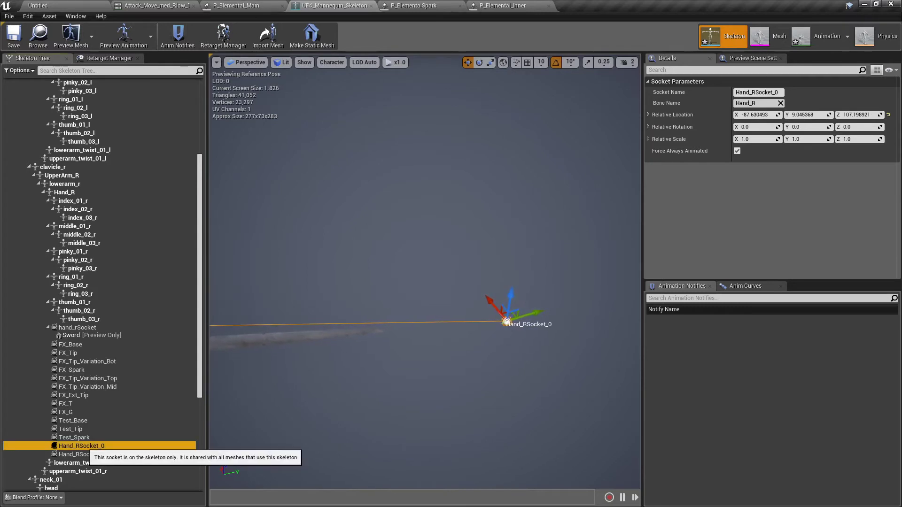
# Rename the socket beyond the sword tip as Test_Ex_Tip
pyautogui.press('F2')
pyautogui.write('Test_Ex_T')
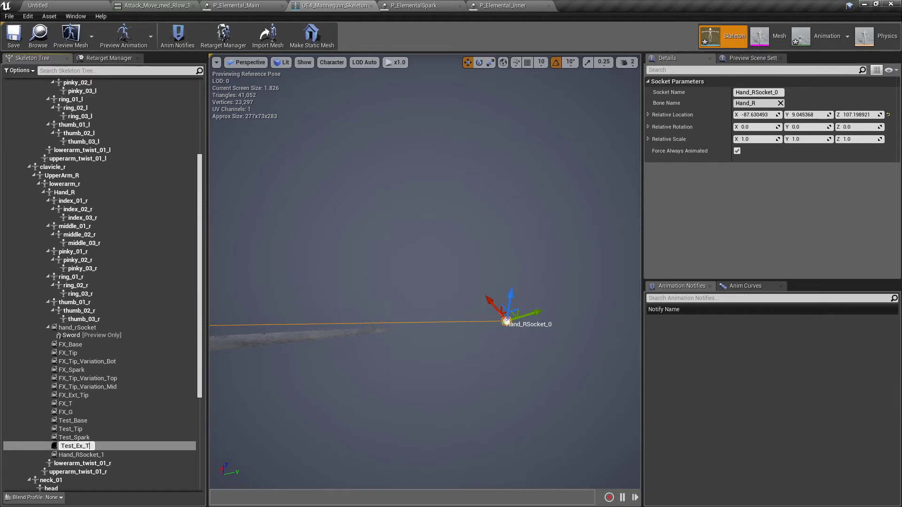
pyautogui.write('ip')
pyautogui.press('Return')
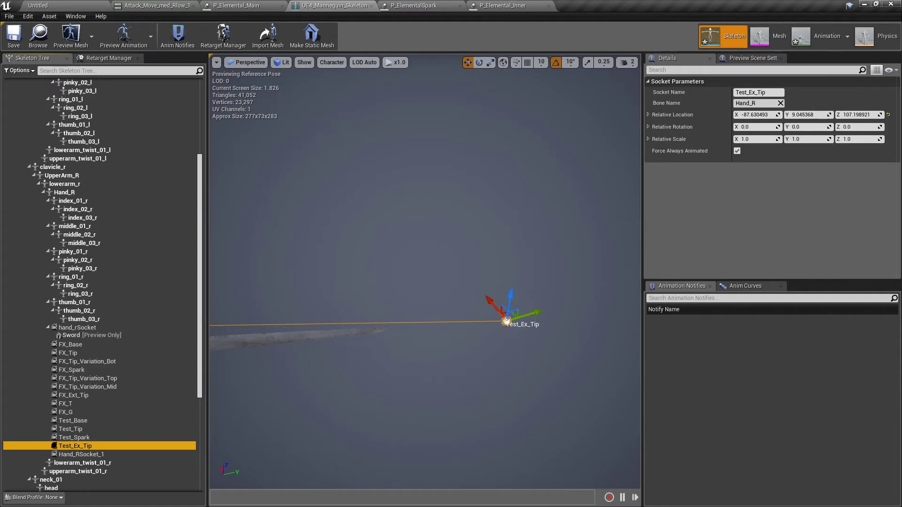
pyautogui.moveTo(507, 321)
pyautogui.mouseDown()
pyautogui.moveTo(550, 325)
pyautogui.moveTo(511, 319)
pyautogui.mouseUp()
# Copy the relative location of the Test_Base socket onto the Hand_RSocket_1 socket
pyautogui.click(94, 454)
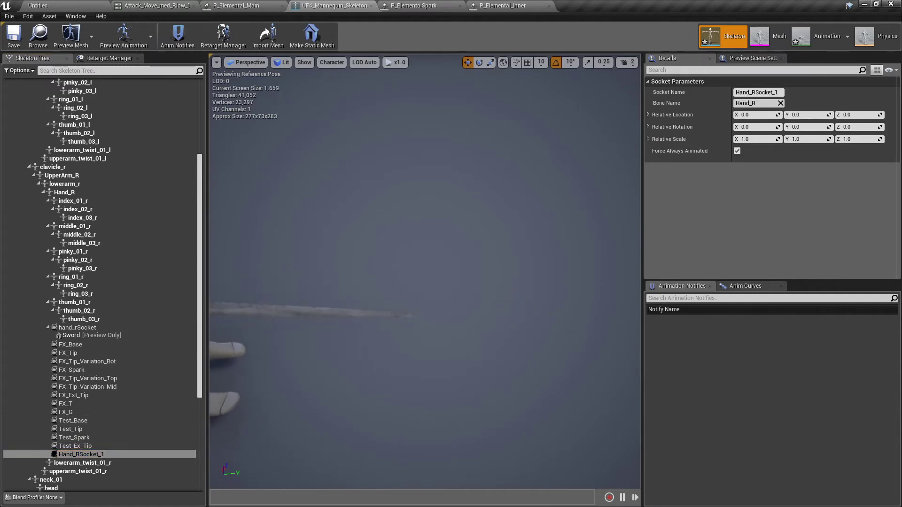
pyautogui.moveTo(425, 271); pyautogui.dragTo(329, 272, button='right')
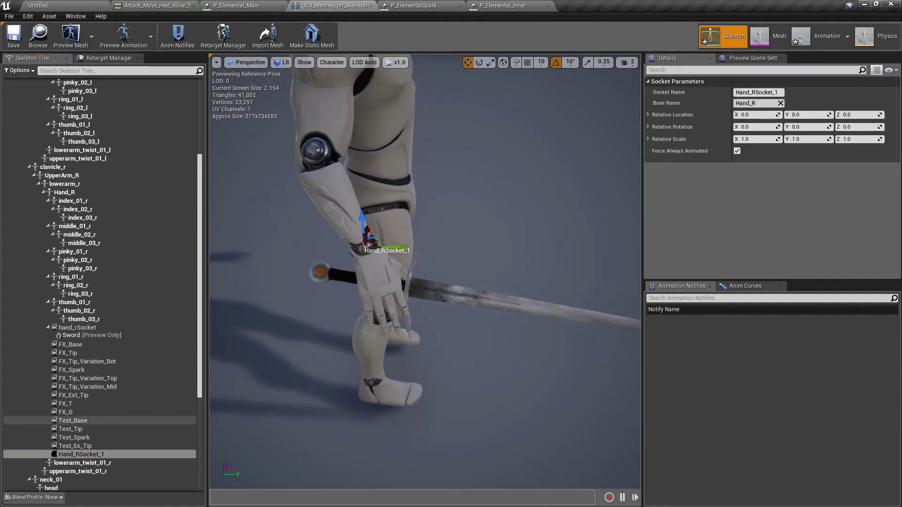
pyautogui.click(73, 421)
pyautogui.rightClick(685, 114)
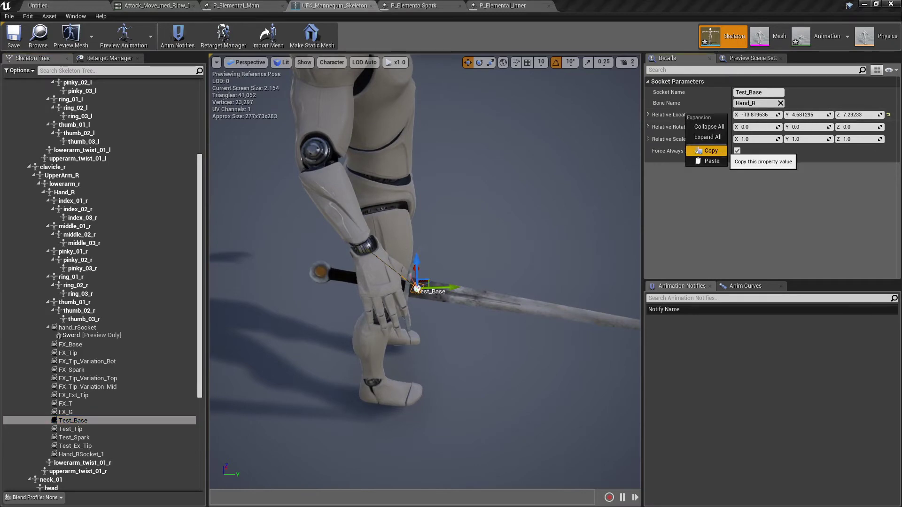
pyautogui.click(710, 151)
pyautogui.click(101, 455)
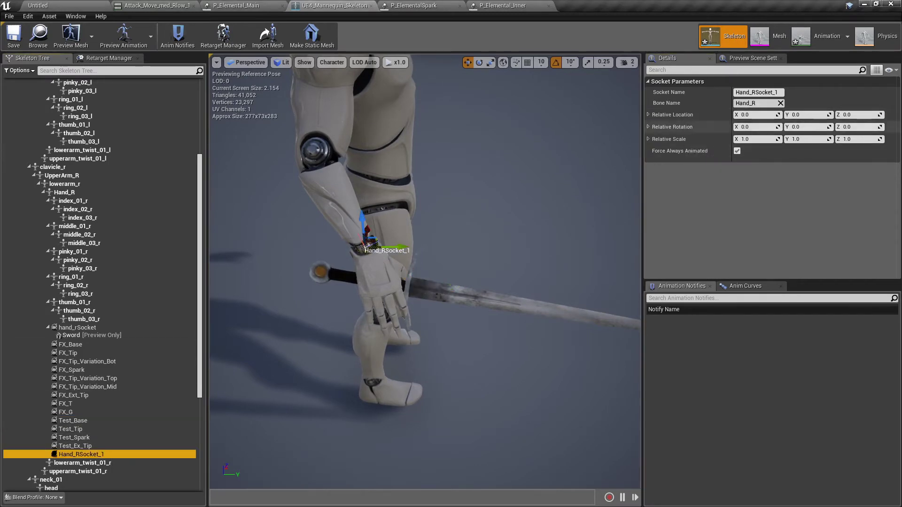
pyautogui.rightClick(681, 115)
pyautogui.click(705, 163)
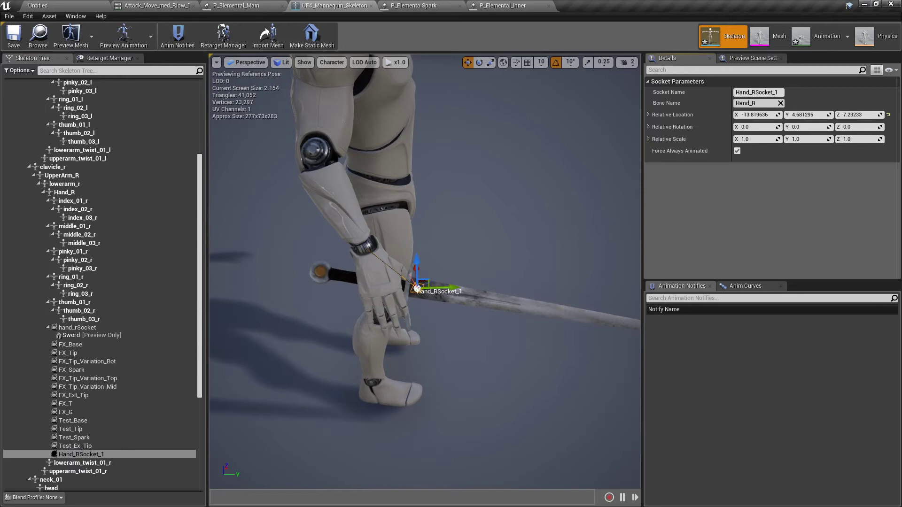
# Move Hand_RSocket_1 off the blade to a point above the sword guard, at about X -8.6, Y 3.7, Z 18.2
pyautogui.moveTo(425, 271); pyautogui.dragTo(401, 295, button='right')
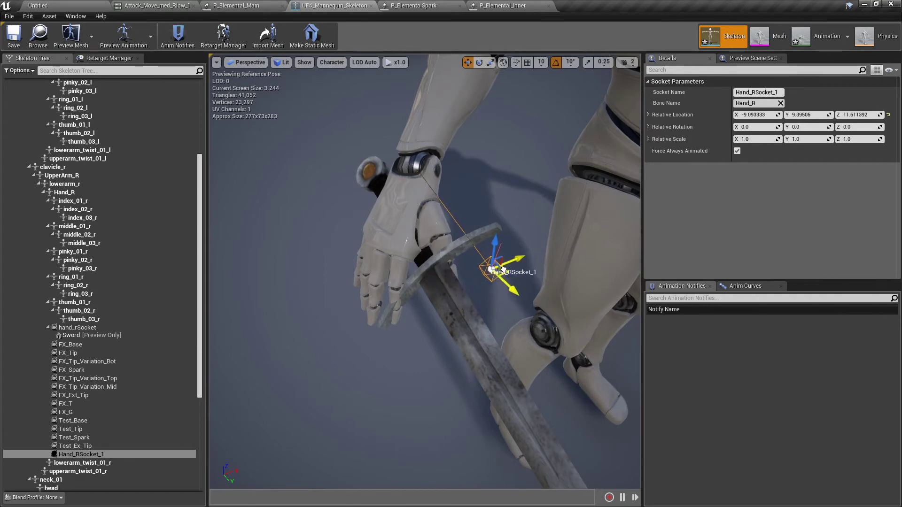
pyautogui.moveTo(501, 215); pyautogui.dragTo(502, 211)
pyautogui.moveTo(503, 211); pyautogui.dragTo(564, 211, button='right')
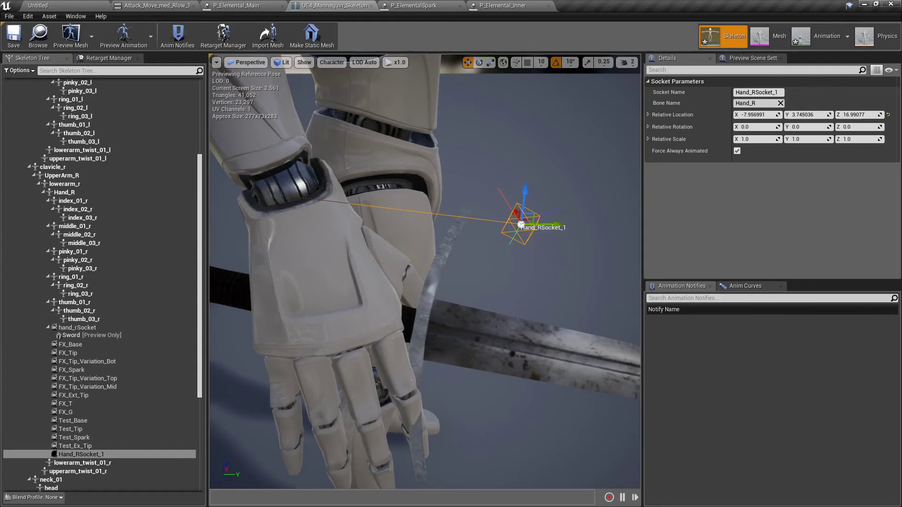
pyautogui.moveTo(521, 224); pyautogui.dragTo(427, 218, button='right')
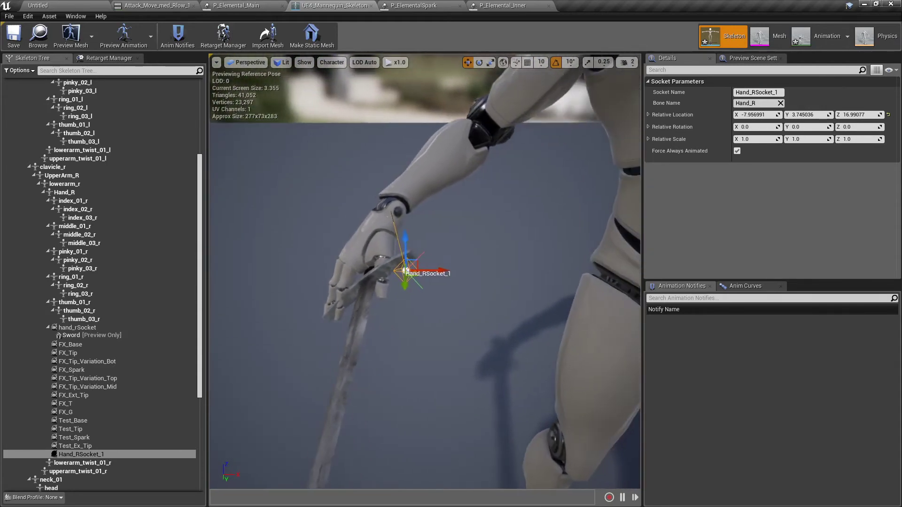
pyautogui.keyDown('alt'); pyautogui.moveTo(414, 264); pyautogui.dragTo(380, 262); pyautogui.keyUp('alt')
# Rename the Hand_RSocket_1 socket as Test_Altern
pyautogui.click(101, 454)
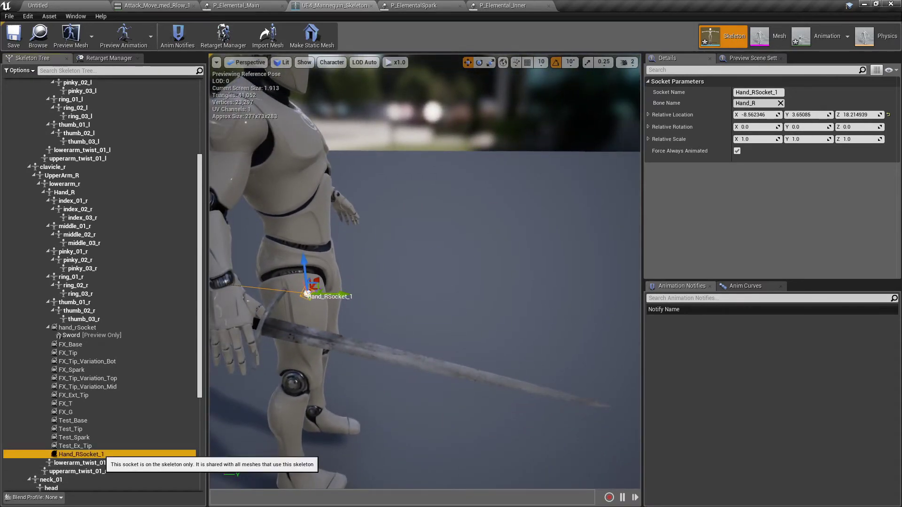
pyautogui.press('F2')
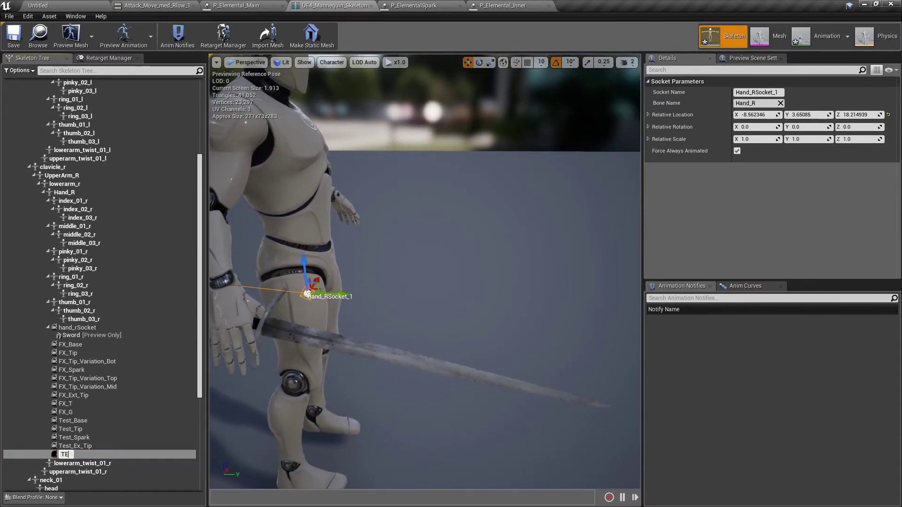
pyautogui.write('Test_Altern')
pyautogui.press('Return')
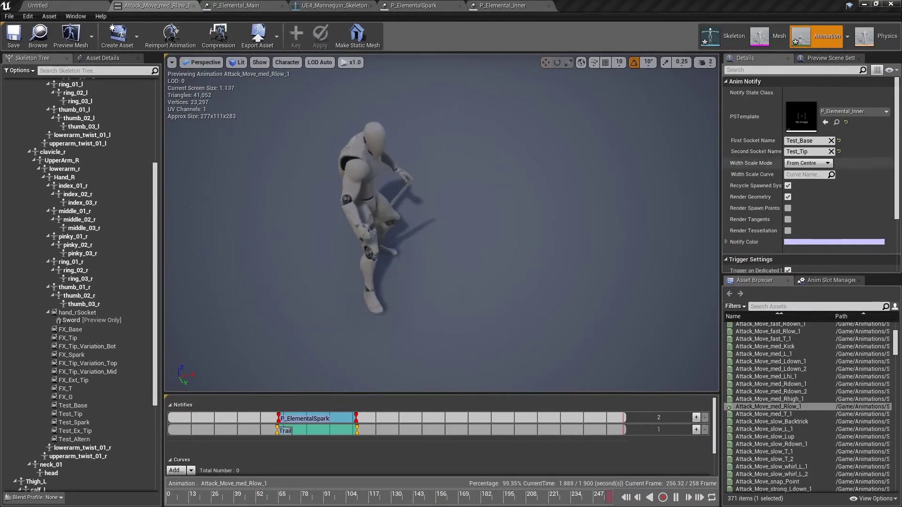
# Assign P_Elemental_Main to the track 1 Trail notify and clear the particle template of the P_ElementalSpark notify
pyautogui.click(825, 122)
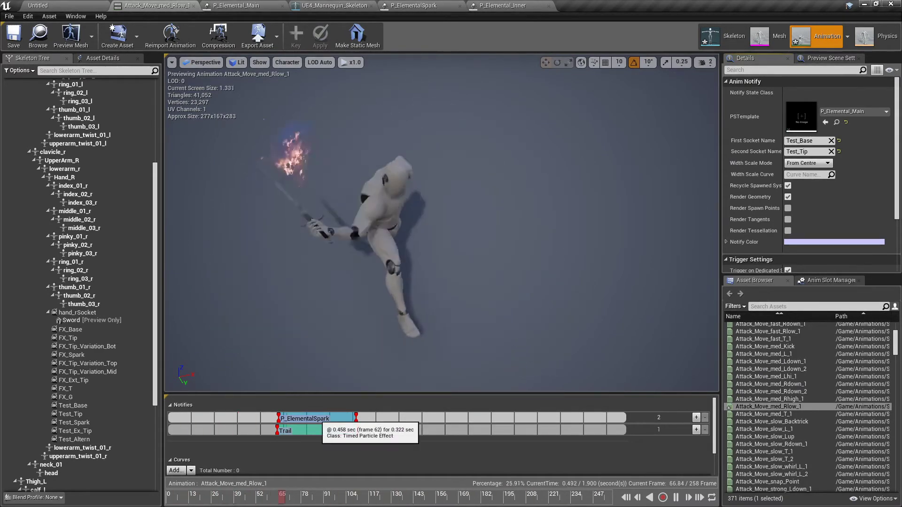
pyautogui.click(305, 418)
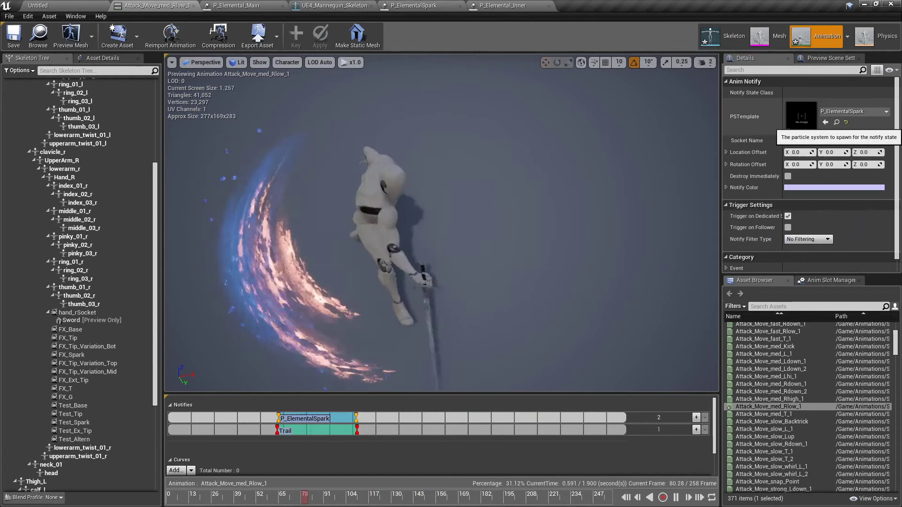
pyautogui.click(846, 122)
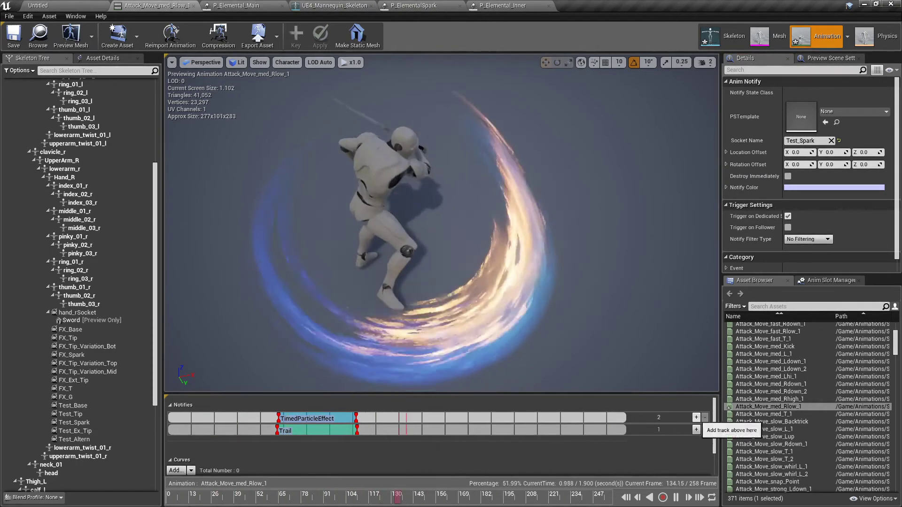
# Add a third notify track and paste a copy of the Trail notify onto it near the existing notifies' start
pyautogui.click(696, 418)
pyautogui.rightClick(291, 418)
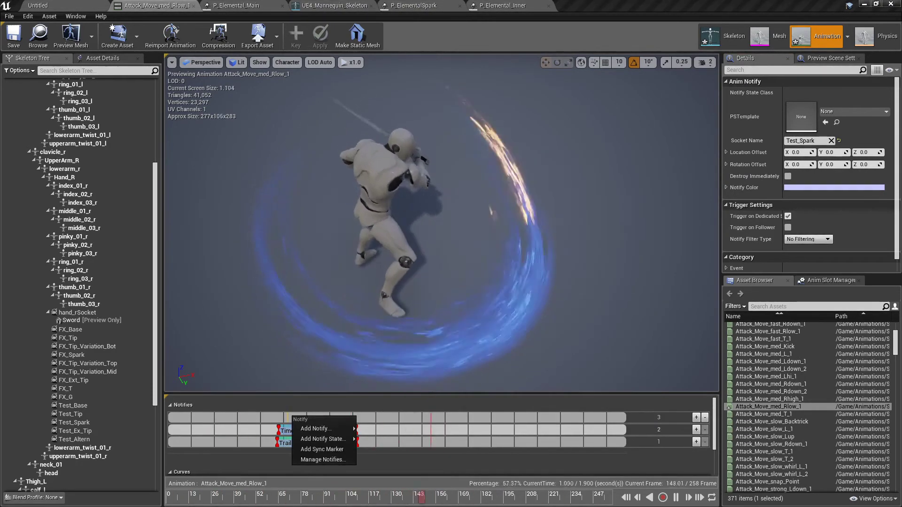
pyautogui.click(288, 443)
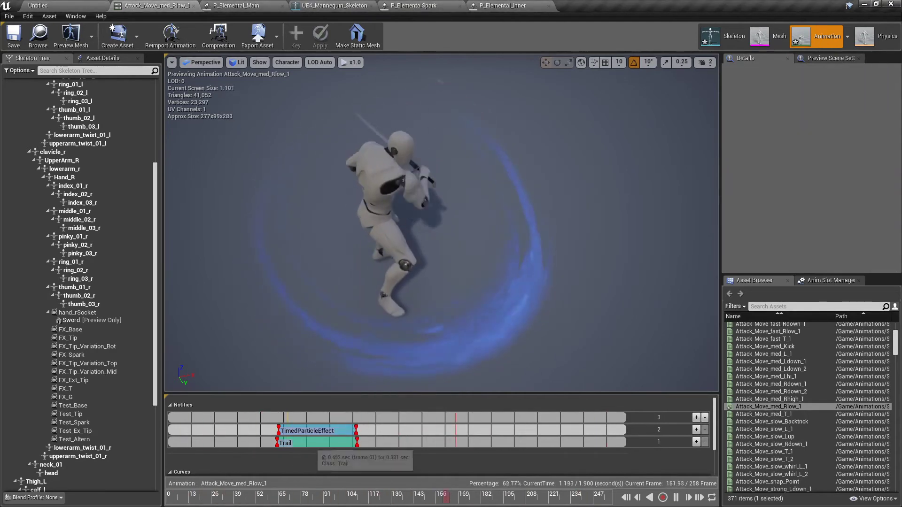
pyautogui.rightClick(290, 443)
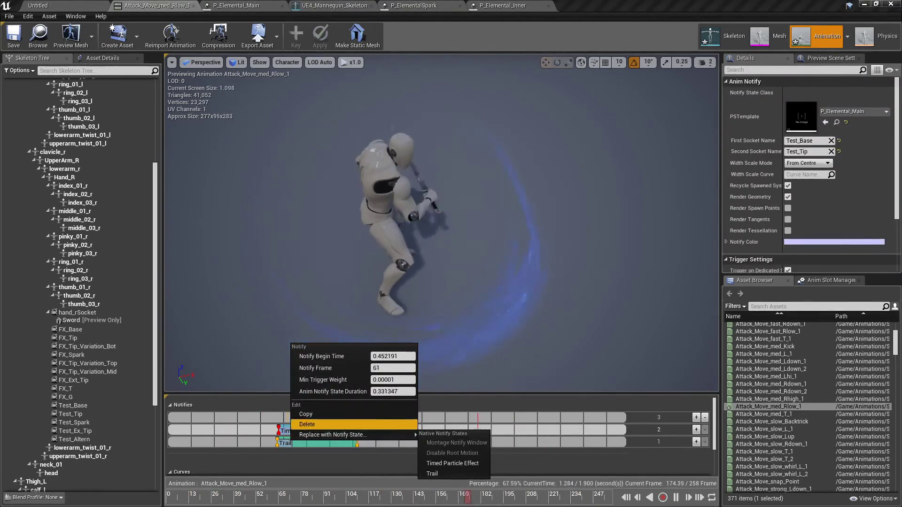
pyautogui.click(322, 415)
pyautogui.click(287, 418)
pyautogui.rightClick(291, 417)
pyautogui.moveTo(329, 439)
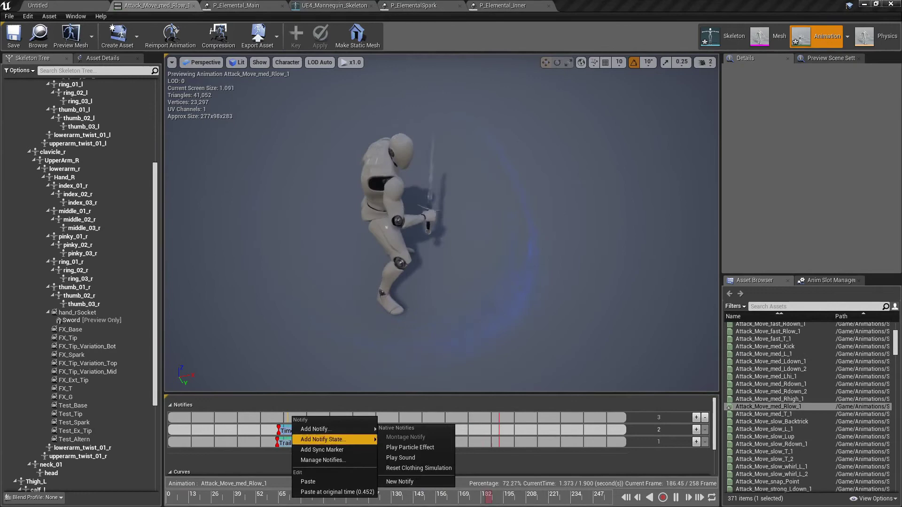
pyautogui.click(329, 482)
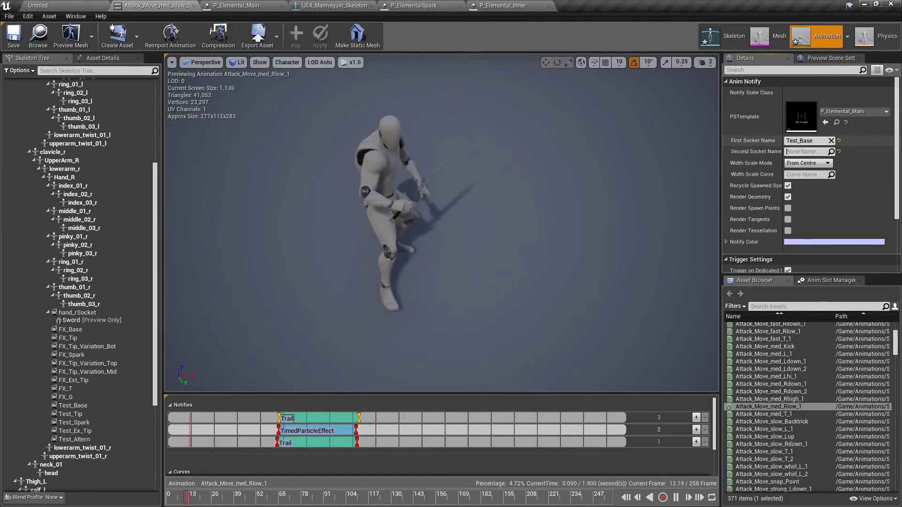
# Set the copied Trail notify's first socket to Test_Spark and its second socket to Test_Ex_Tip
pyautogui.click(805, 141)
pyautogui.write('Te')
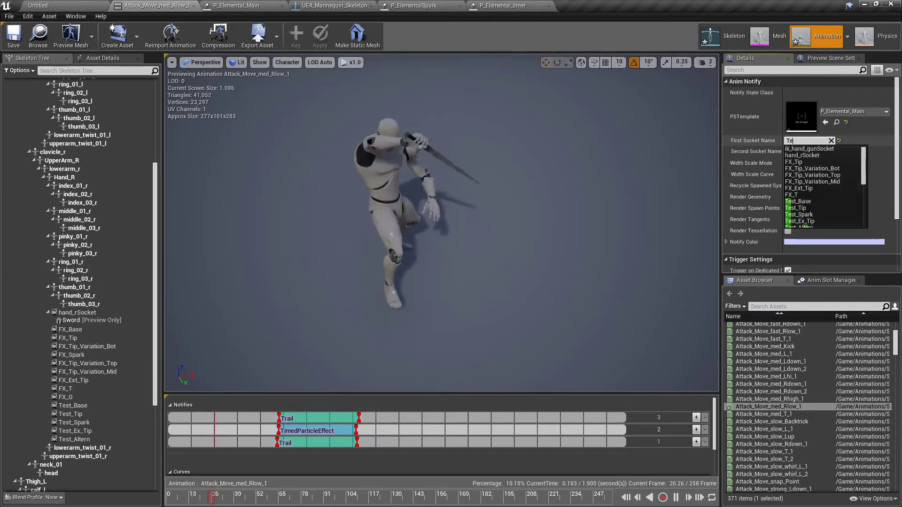
pyautogui.write('st')
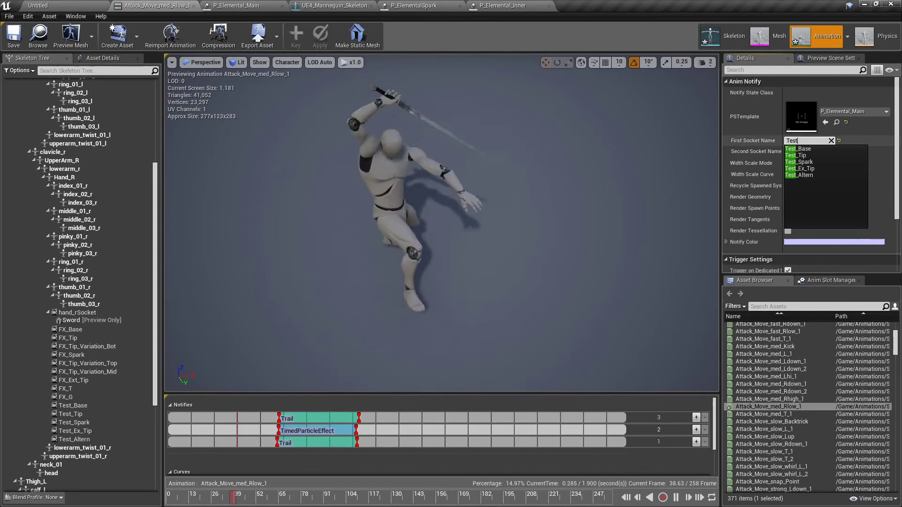
pyautogui.click(798, 162)
pyautogui.click(804, 152)
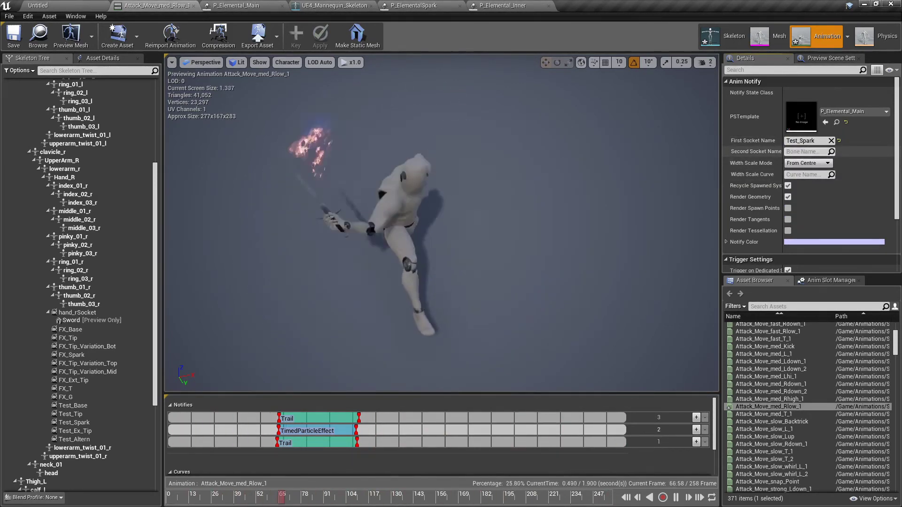
pyautogui.click(805, 151)
pyautogui.write('tip')
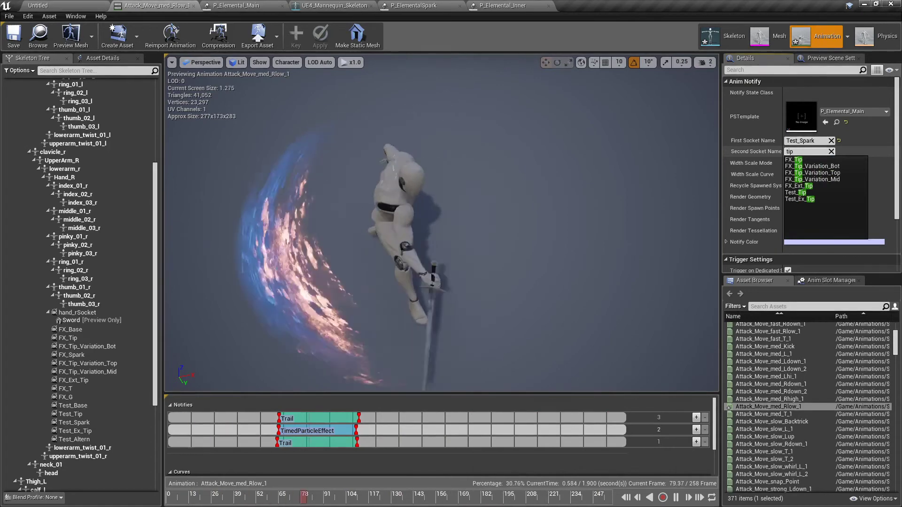
pyautogui.click(799, 199)
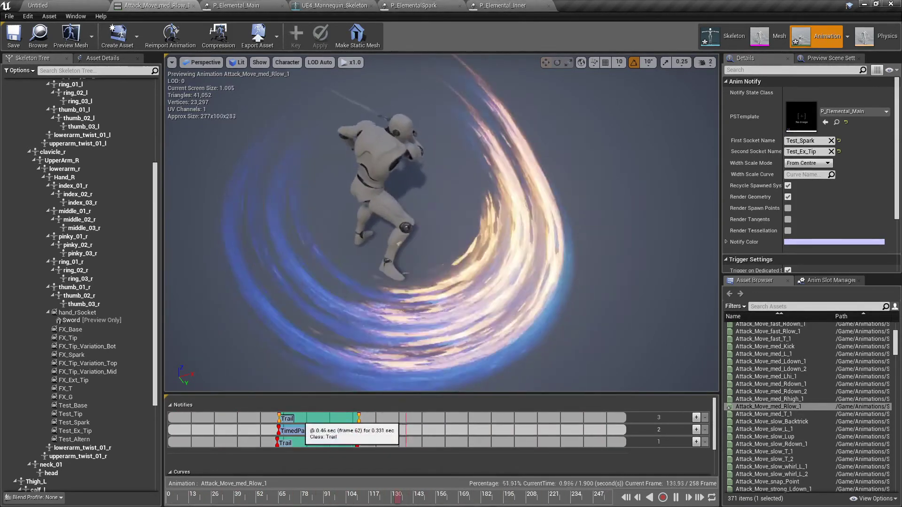
# Change the first socket name of the track 3 Trail notify from the spark socket to the tip socket
pyautogui.click(807, 140)
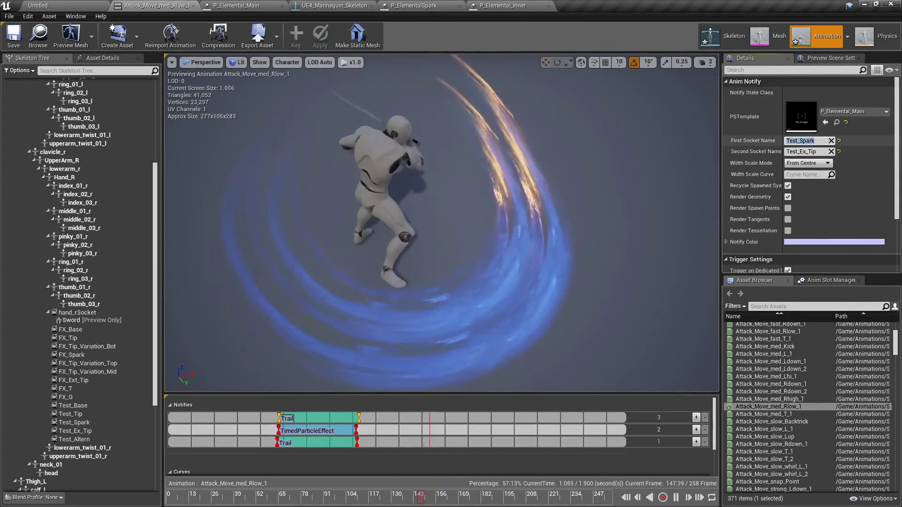
pyautogui.write('teset')
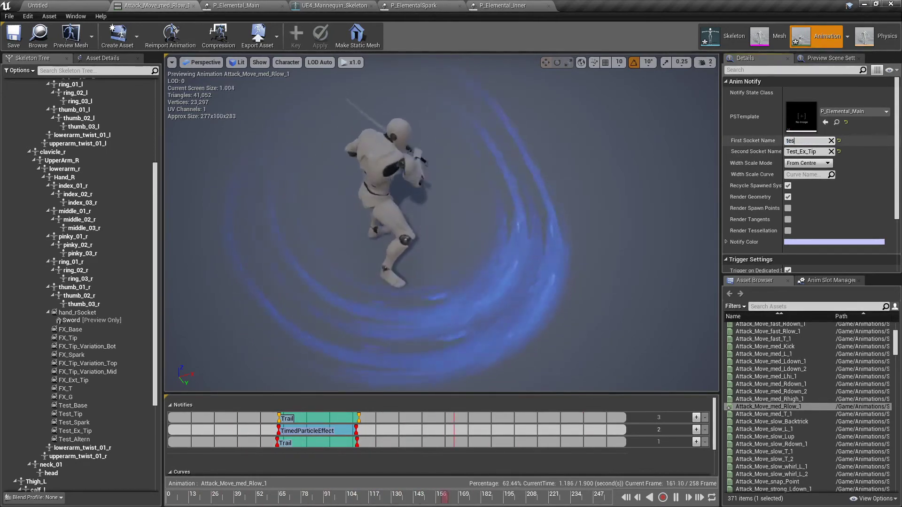
pyautogui.press('BackSpace')
pyautogui.press('BackSpace')
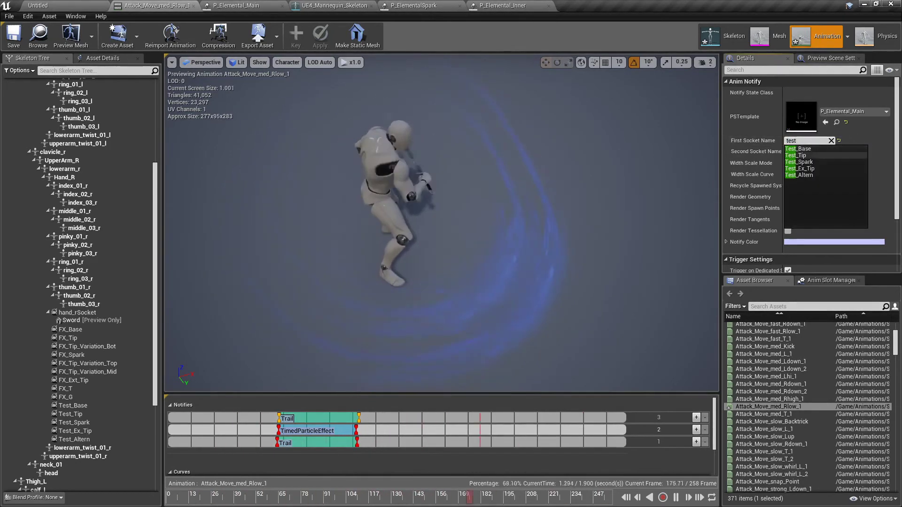
pyautogui.click(801, 155)
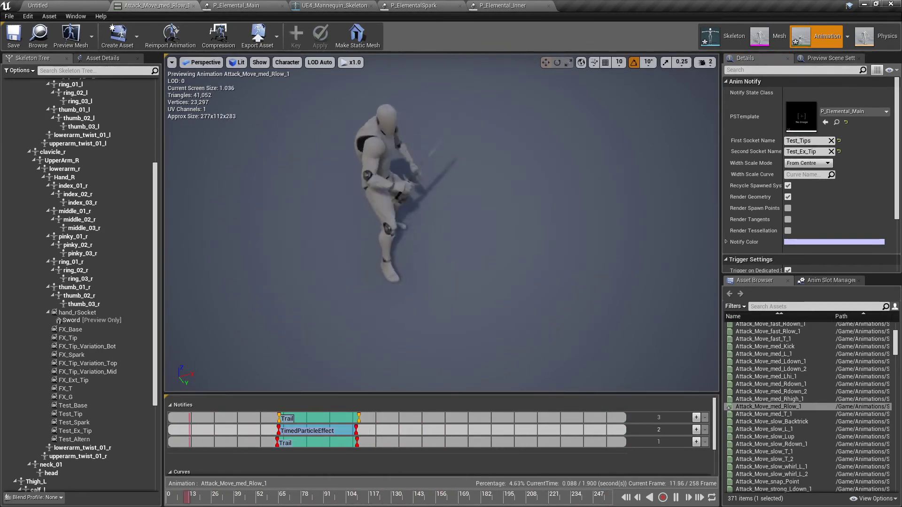
# Assign P_Elemental_Inner to the track 3 Trail notify and correct its first socket name to Test_Tip
pyautogui.click(512, 6)
pyautogui.click(38, 45)
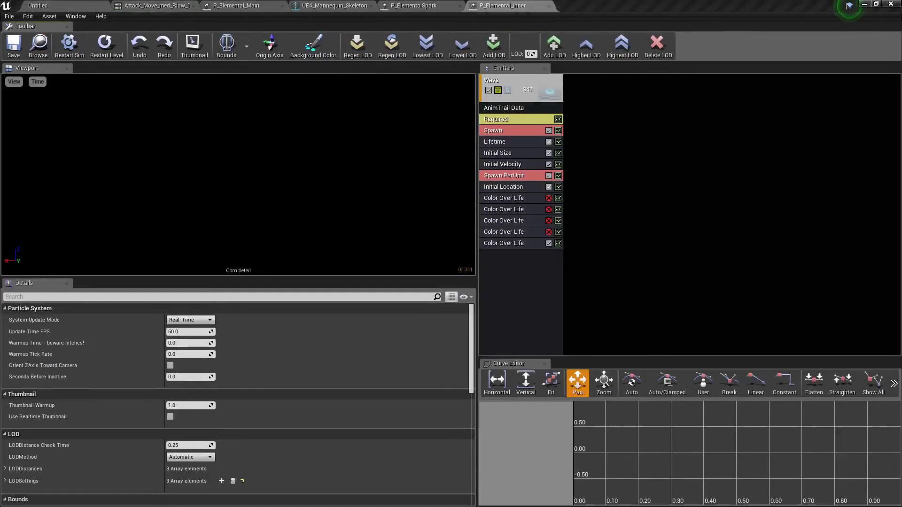
pyautogui.click(175, 5)
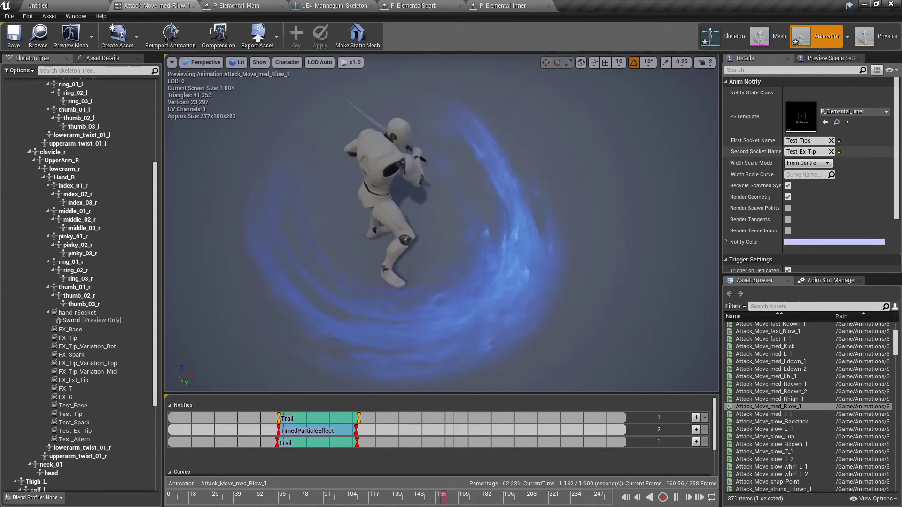
pyautogui.click(813, 141)
pyautogui.press('BackSpace')
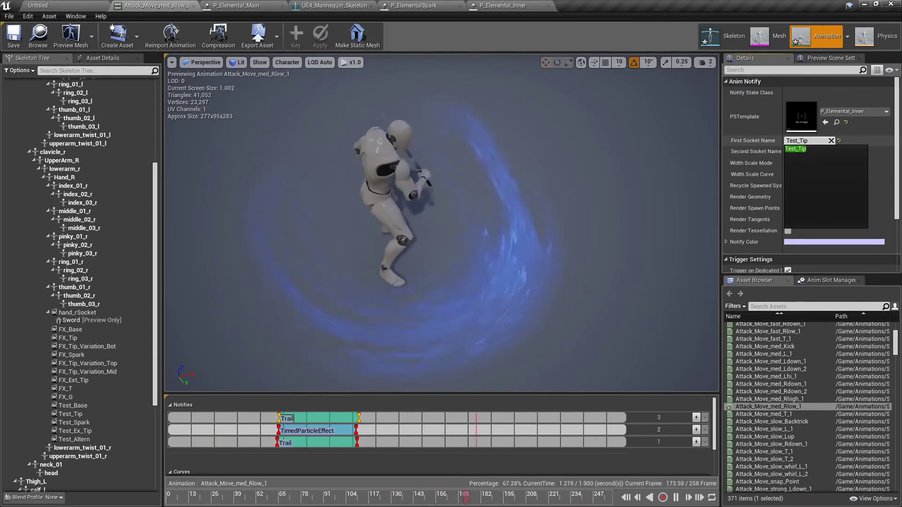
pyautogui.click(798, 150)
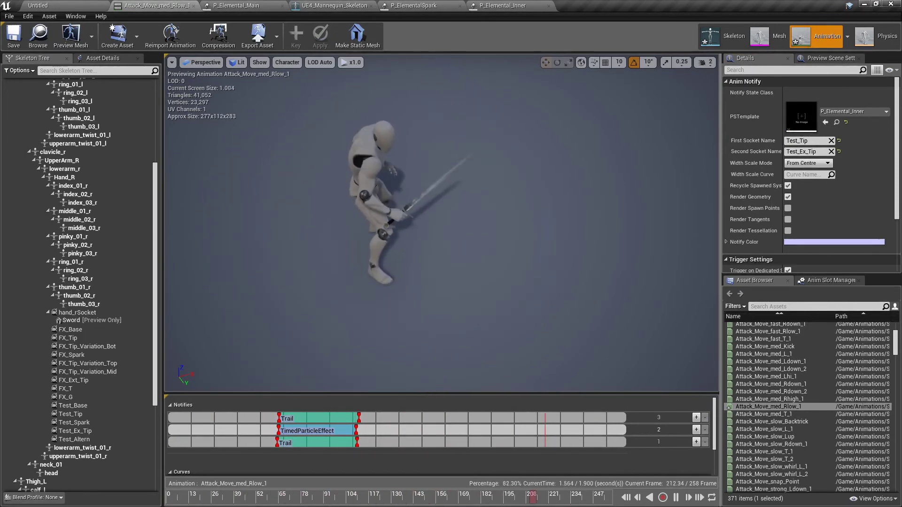
# Add a fourth notify track and paste a copy of the track 3 Trail notify onto it, aligned with the others
pyautogui.click(696, 417)
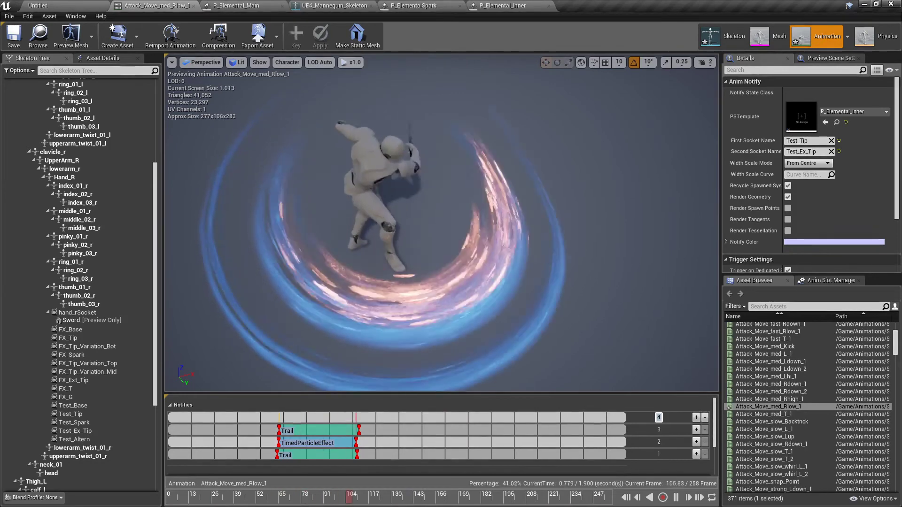
pyautogui.rightClick(298, 428)
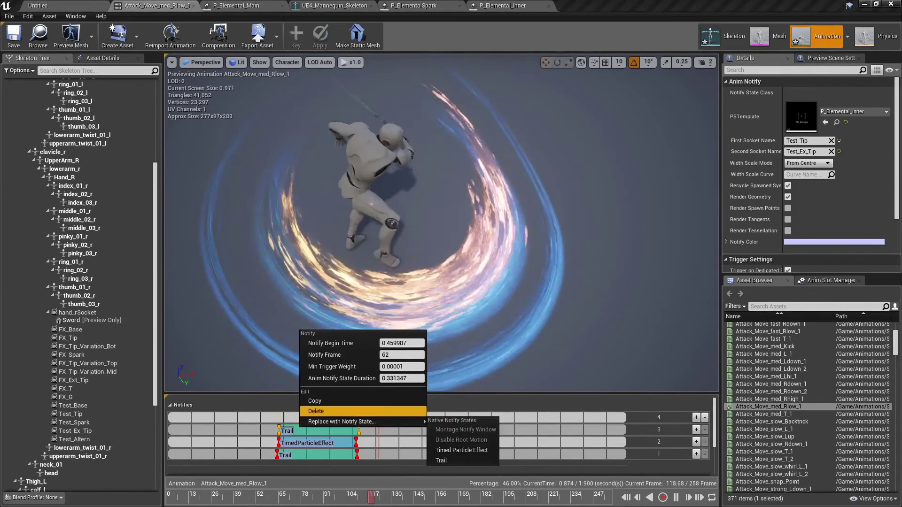
pyautogui.click(316, 400)
pyautogui.click(281, 418)
pyautogui.rightClick(290, 416)
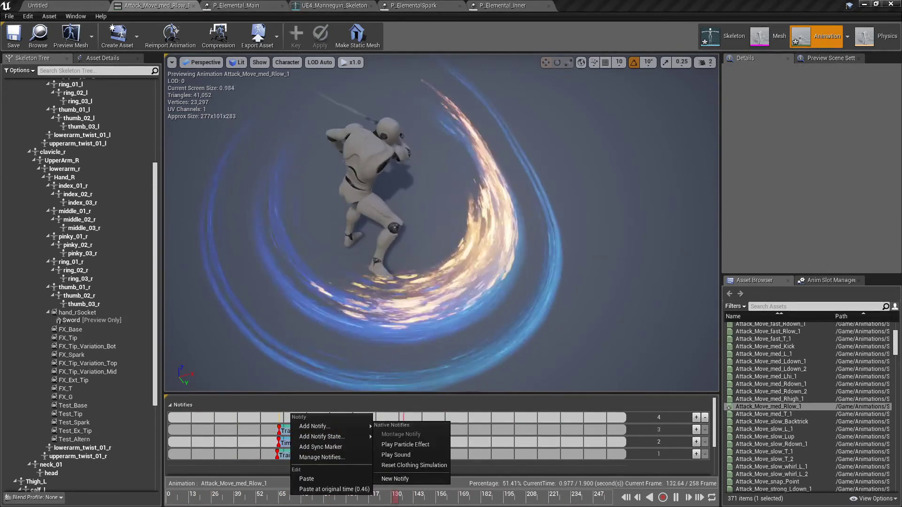
pyautogui.click(316, 478)
pyautogui.moveTo(312, 417); pyautogui.dragTo(302, 418)
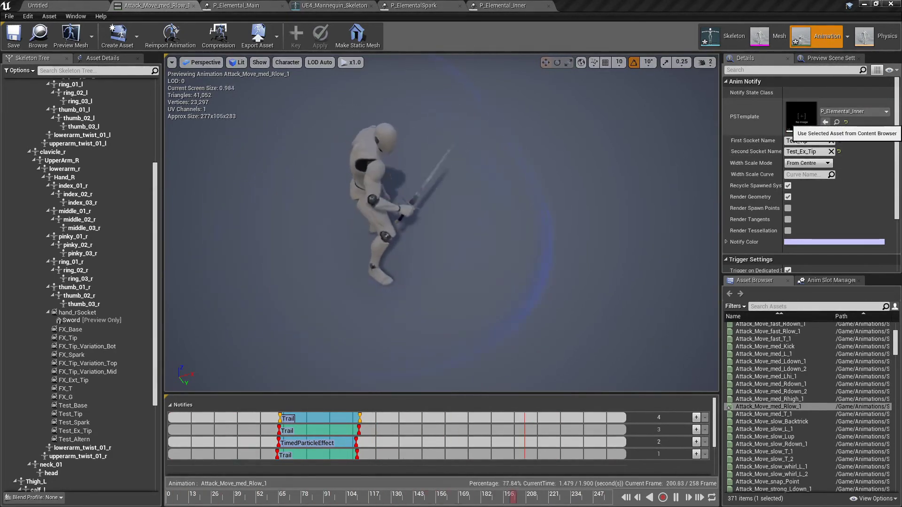
# Assign P_Elemental_Outer to the track 3 Trail notify and P_Elemental_Inner to the track 4 Trail notify
pyautogui.click(826, 122)
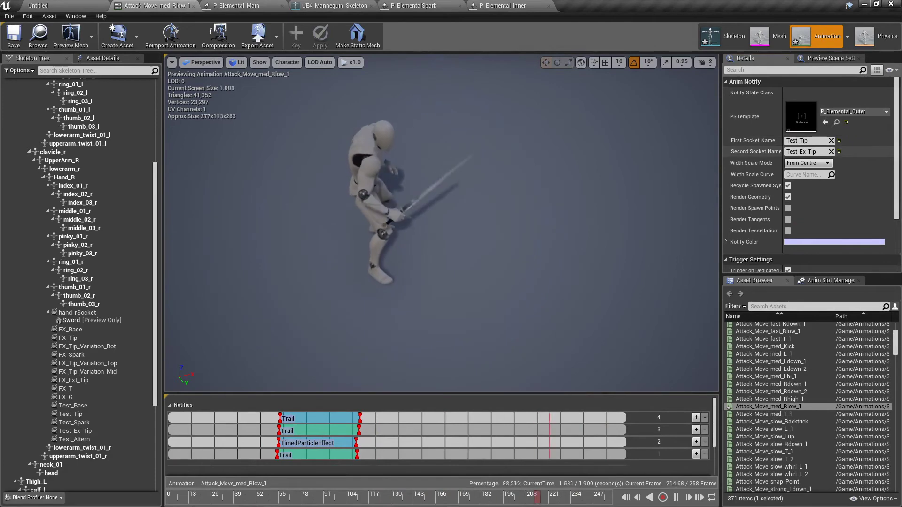
pyautogui.click(306, 430)
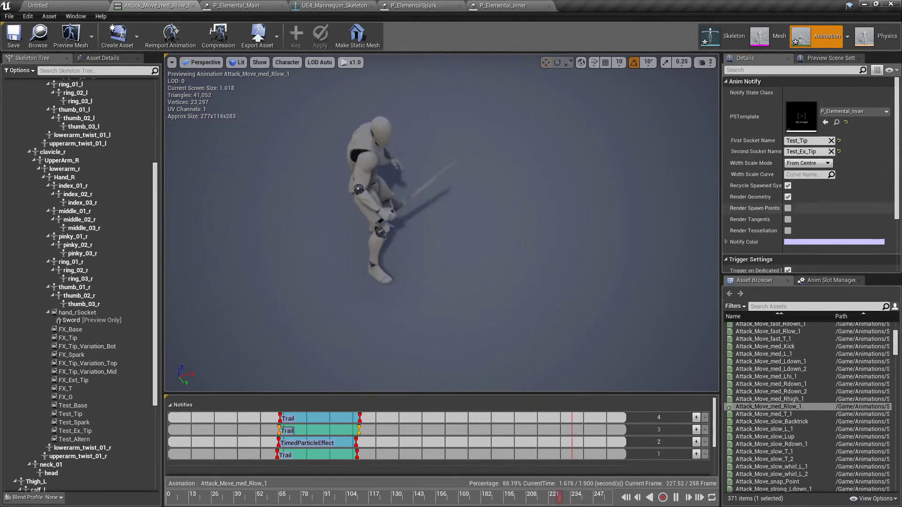
pyautogui.click(825, 122)
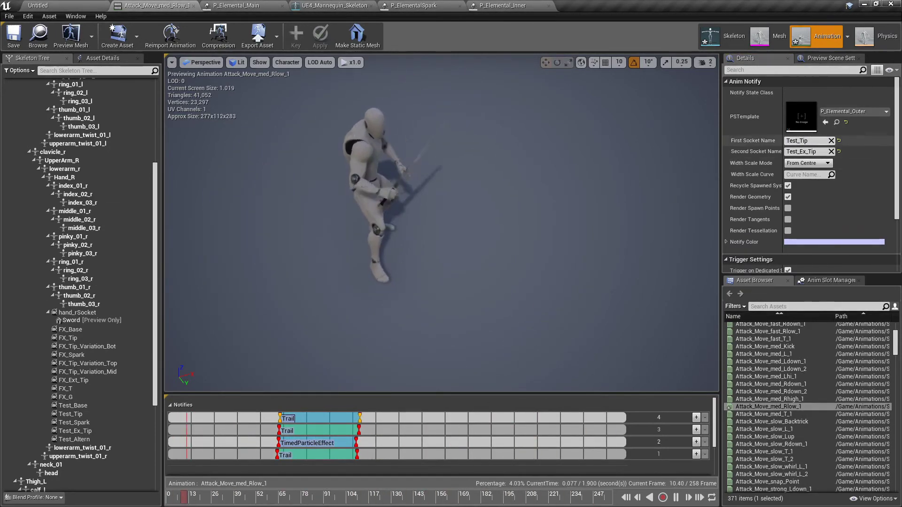
pyautogui.click(825, 122)
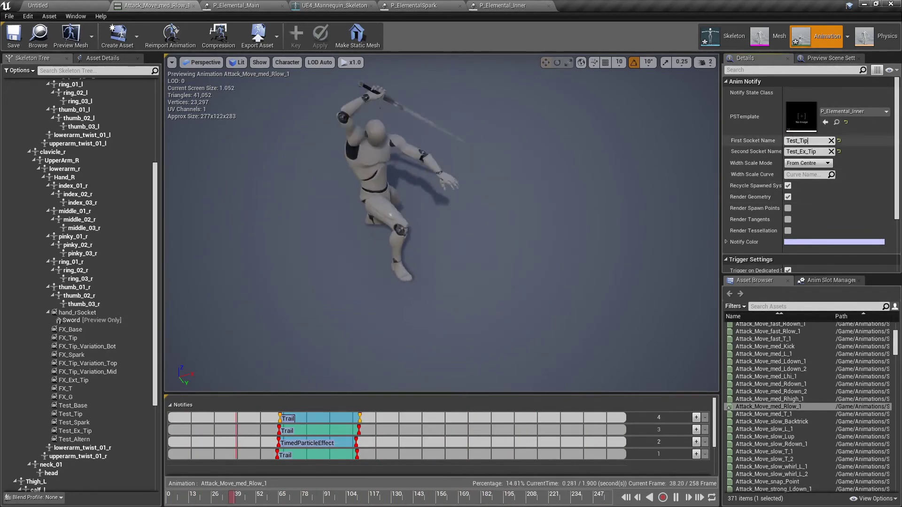
# Set the track 4 Trail notify's first socket to Test_Base and its second socket to Test_Altern
pyautogui.press('BackSpace')
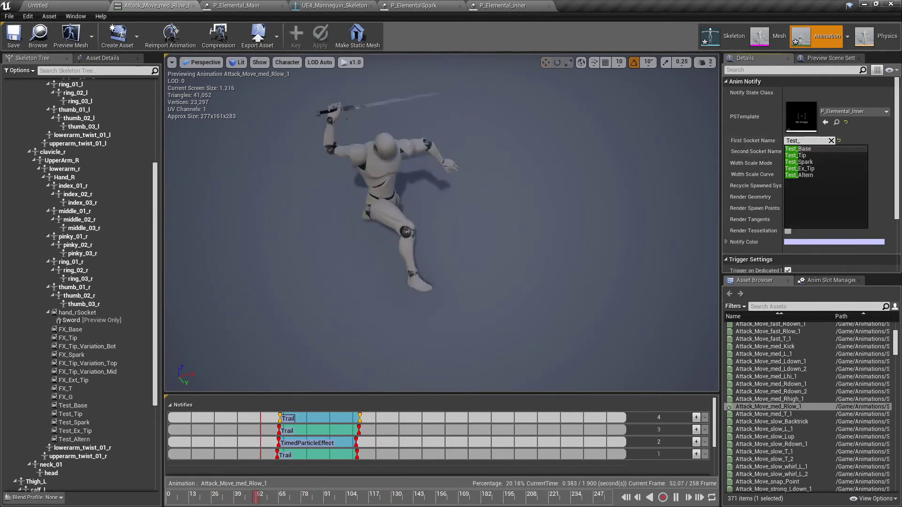
pyautogui.click(802, 150)
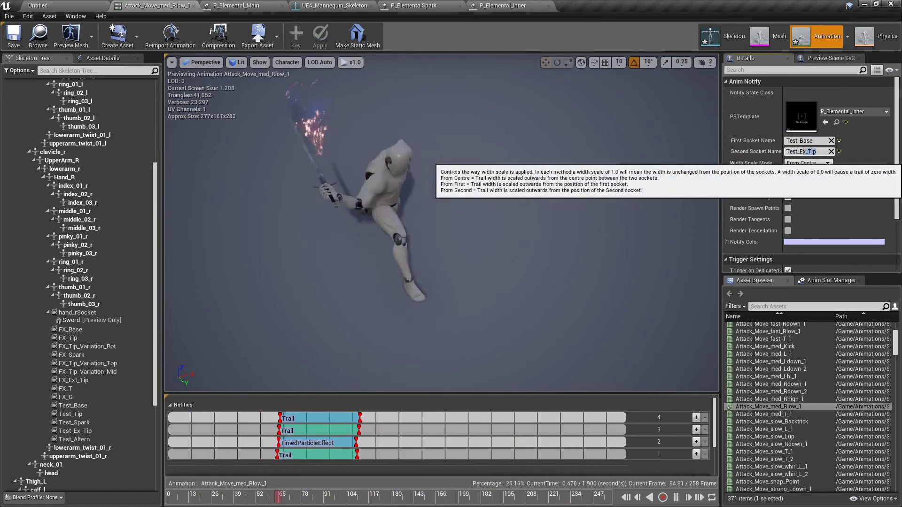
pyautogui.click(812, 151)
pyautogui.write('Test_Altern')
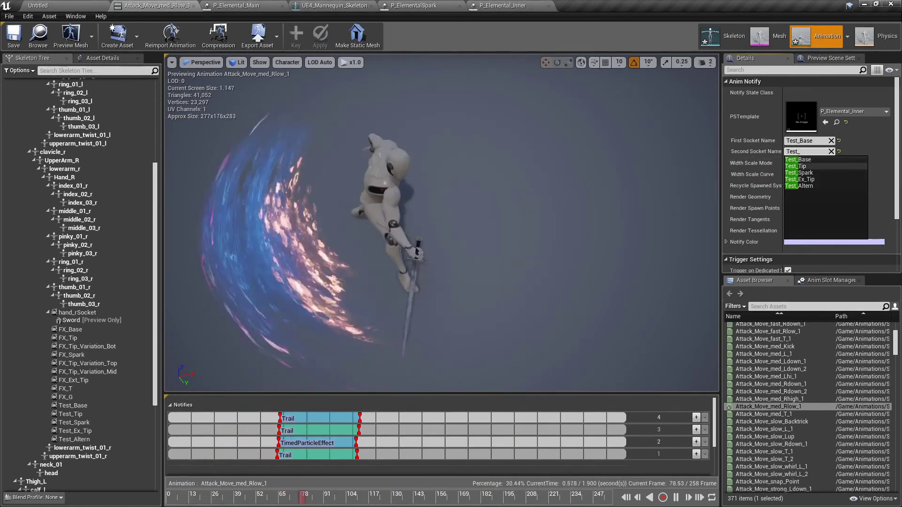
pyautogui.press('Return')
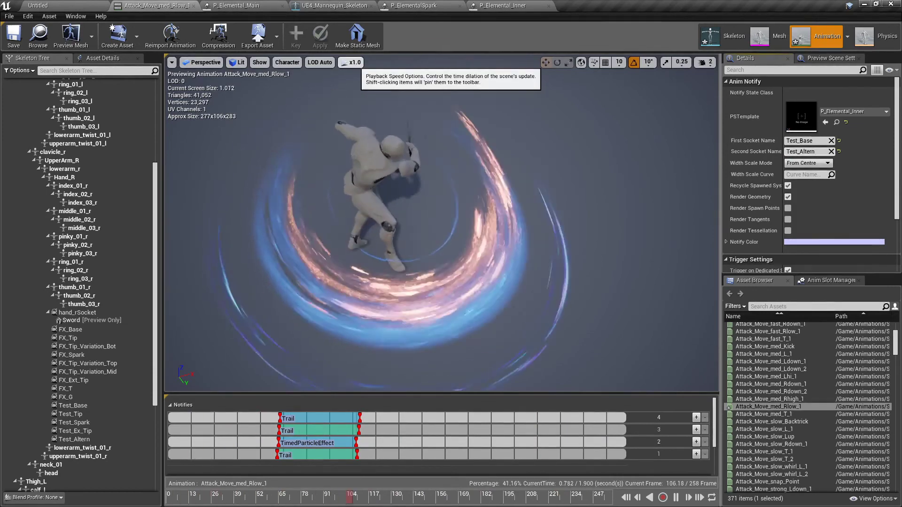
# Slow the preview playback to x0.1 and examine the sword hilt up close during the attack
pyautogui.click(352, 62)
pyautogui.click(358, 81)
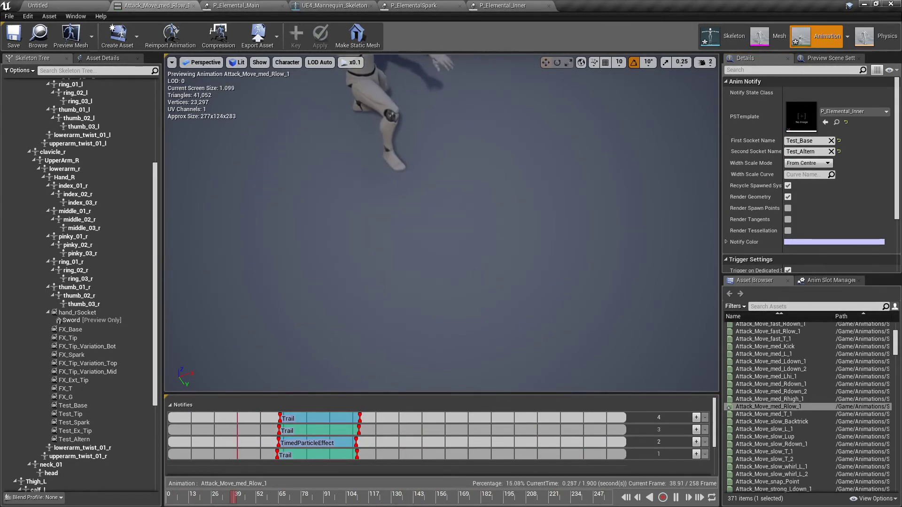
pyautogui.moveTo(441, 223); pyautogui.dragTo(357, 179, button='right')
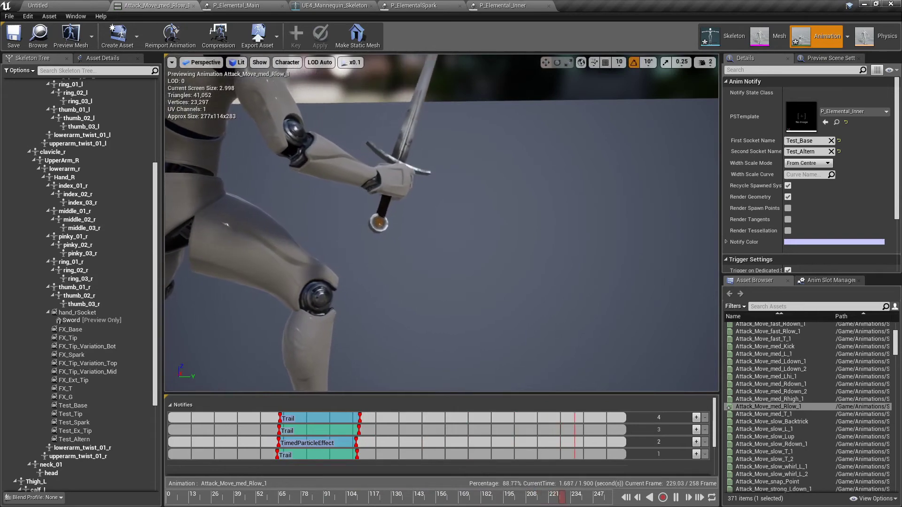
# In the mannequin skeleton, add a socket named Test_SparkV2 to the Hand_R bone
pyautogui.click(335, 6)
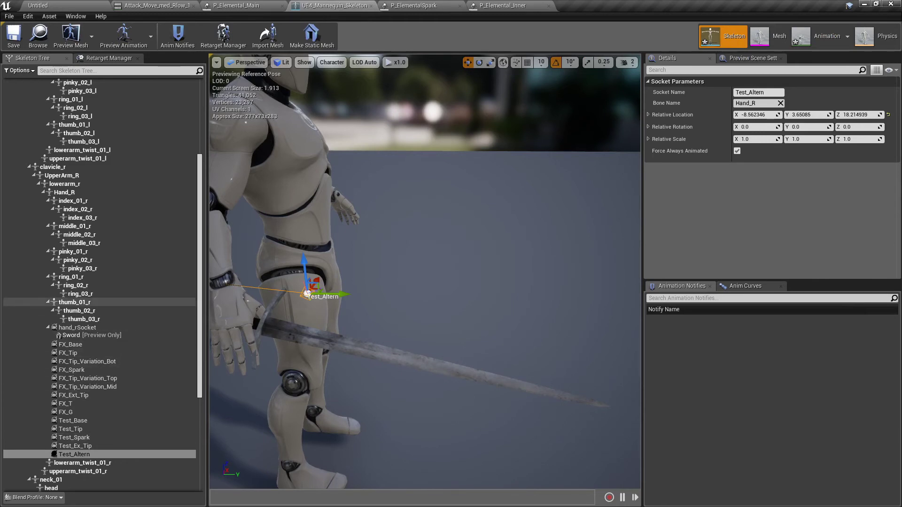
pyautogui.click(70, 192)
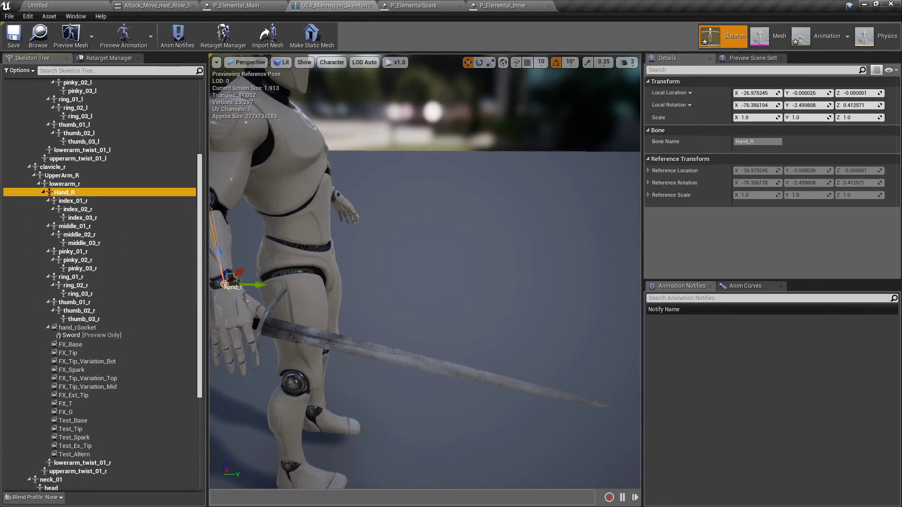
pyautogui.rightClick(75, 193)
pyautogui.click(104, 237)
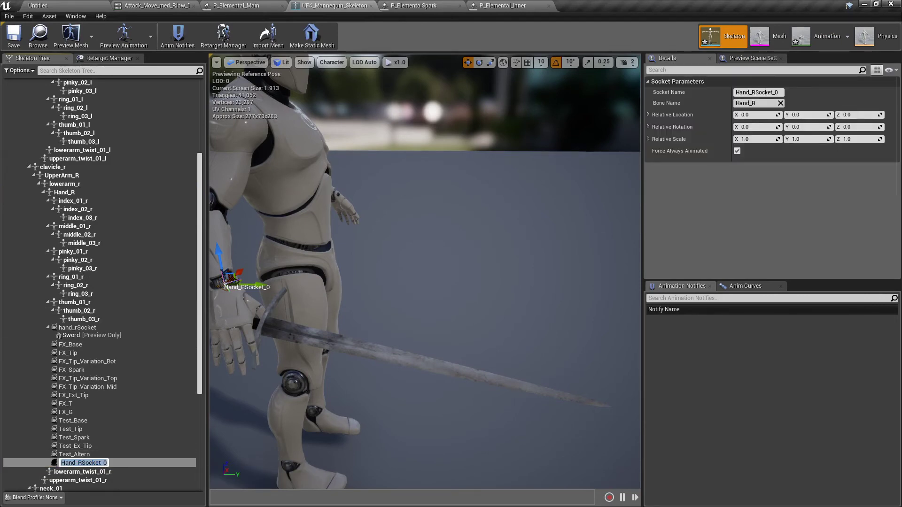
pyautogui.write('Test_SparkV2')
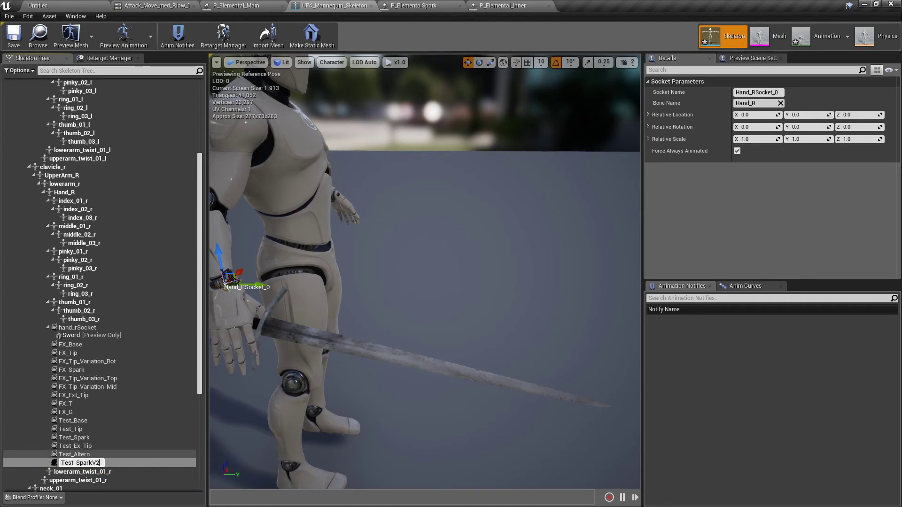
# Copy Test_Spark's relative location onto Test_SparkV2, and move that socket off the blade to about X -27.3, Y -4.7, Z 40.5
pyautogui.click(74, 437)
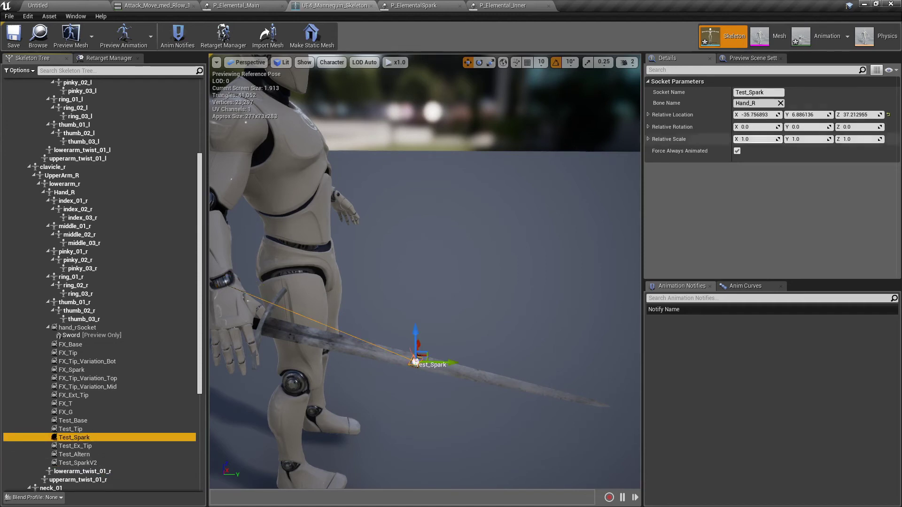
pyautogui.rightClick(691, 114)
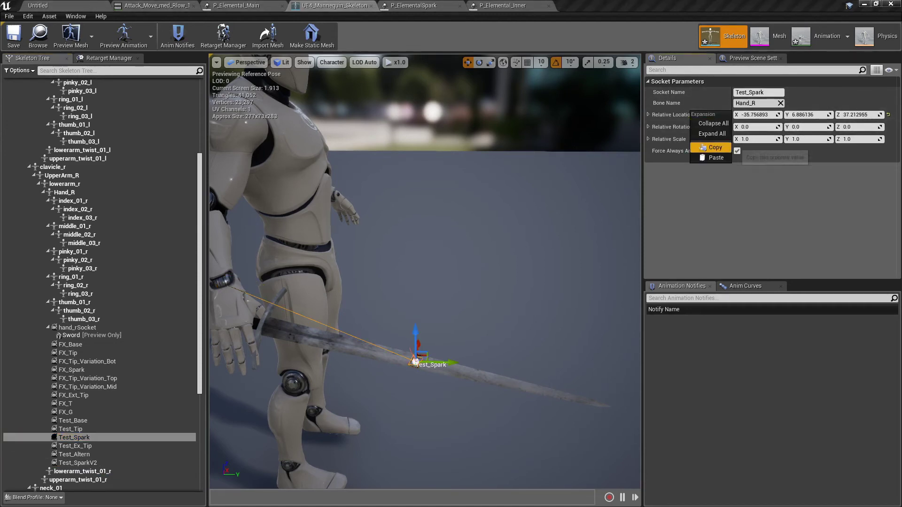
pyautogui.click(714, 147)
pyautogui.click(77, 463)
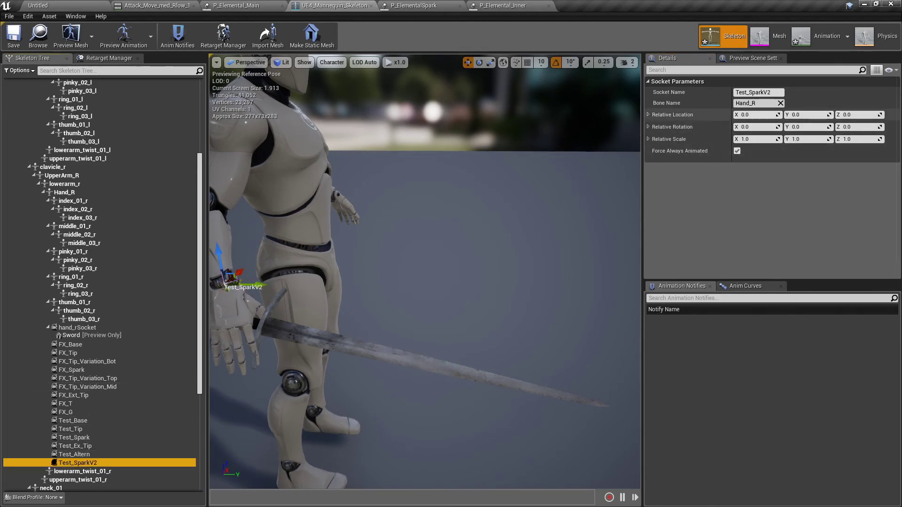
pyautogui.rightClick(687, 115)
pyautogui.click(703, 161)
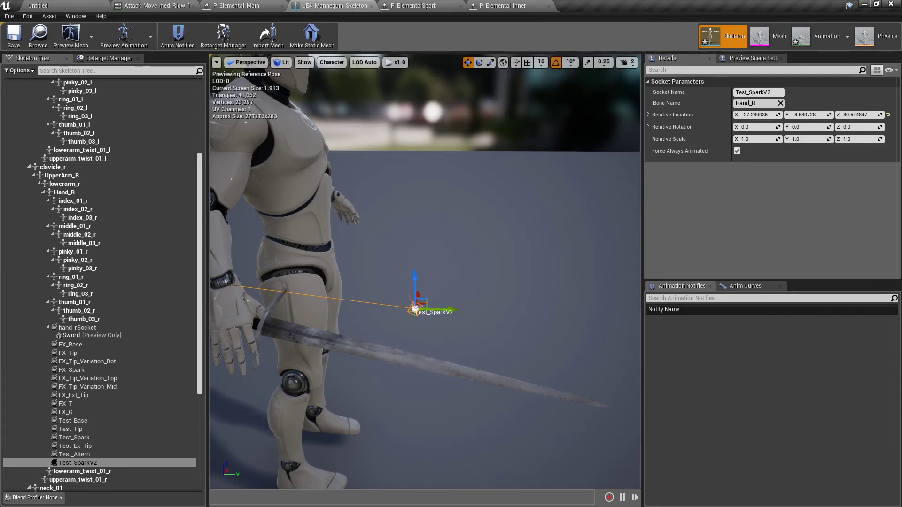
# In the attack animation, set the track 4 Trail notify's first socket to Test_Altern and its second socket to Test_SparkV2
pyautogui.click(157, 6)
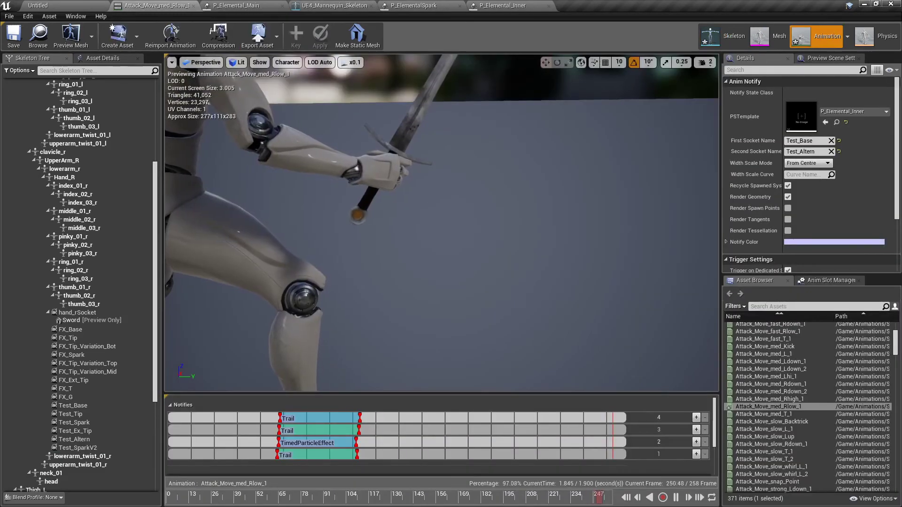
pyautogui.click(322, 416)
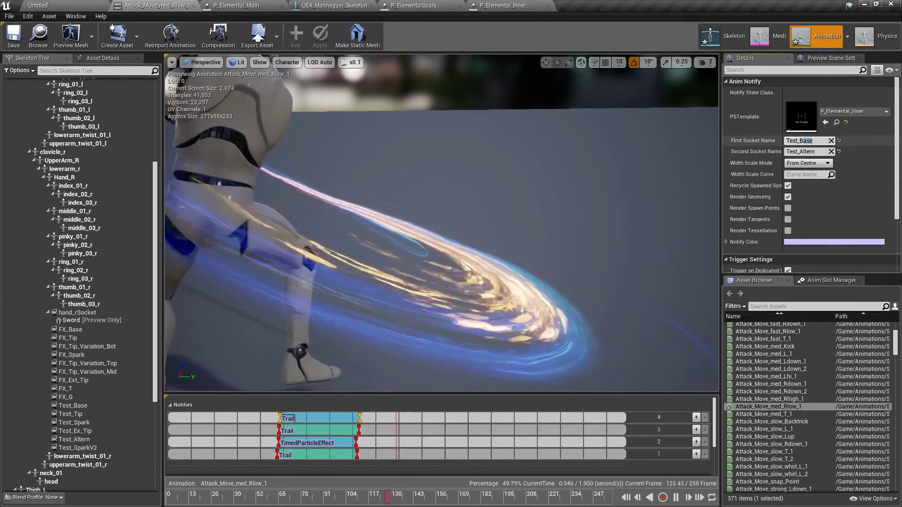
pyautogui.moveTo(803, 140); pyautogui.dragTo(799, 140)
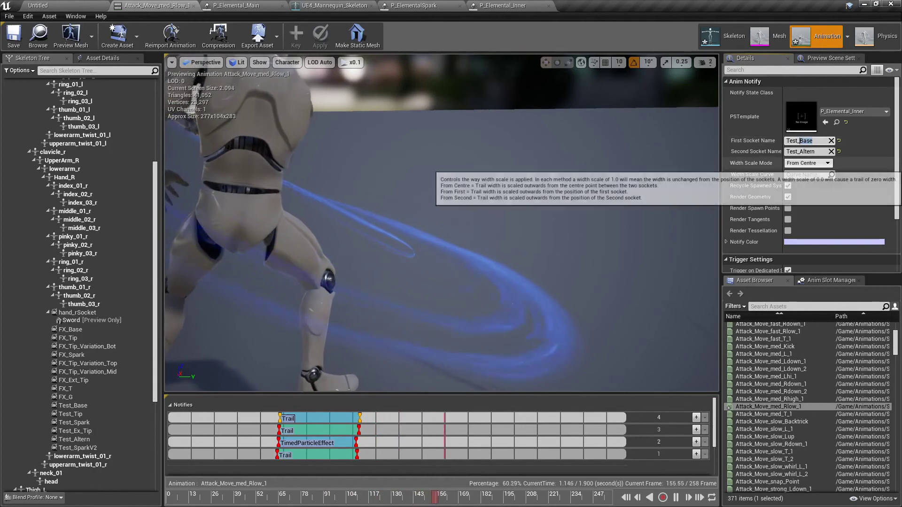
pyautogui.write('a')
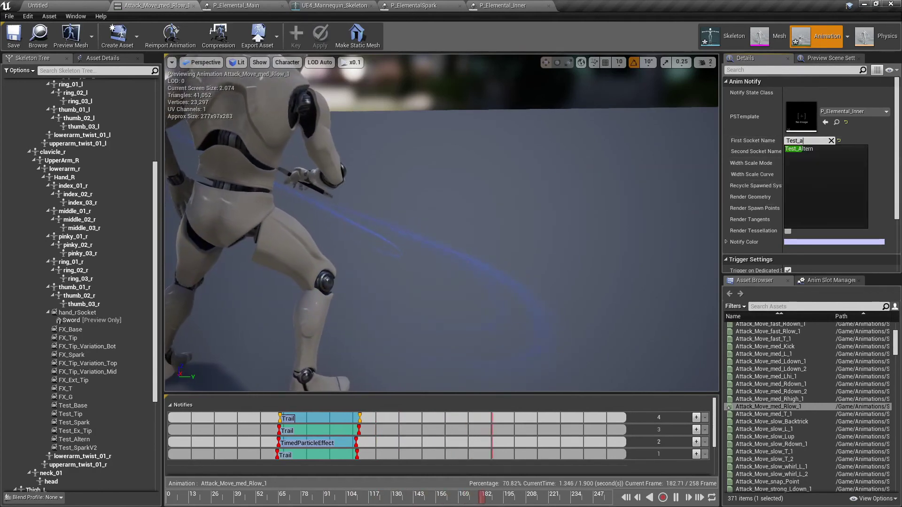
pyautogui.press('Return')
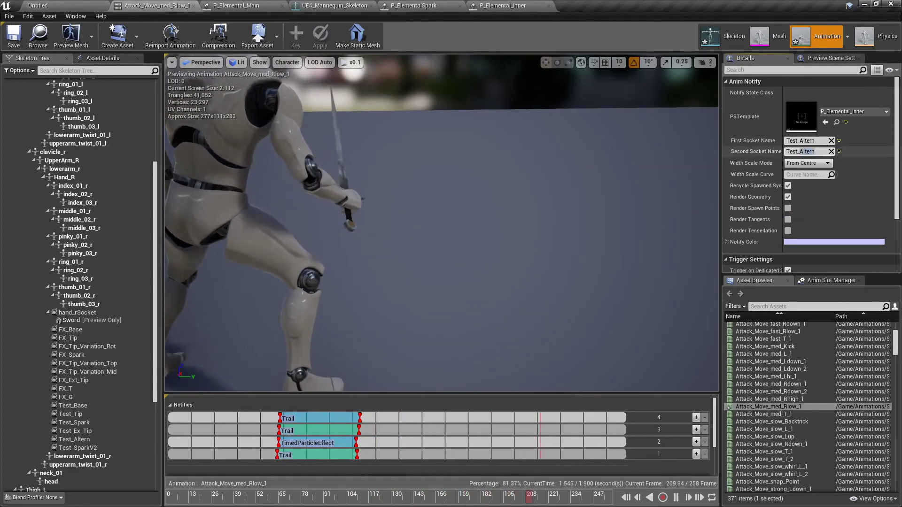
pyautogui.write('SparkV2')
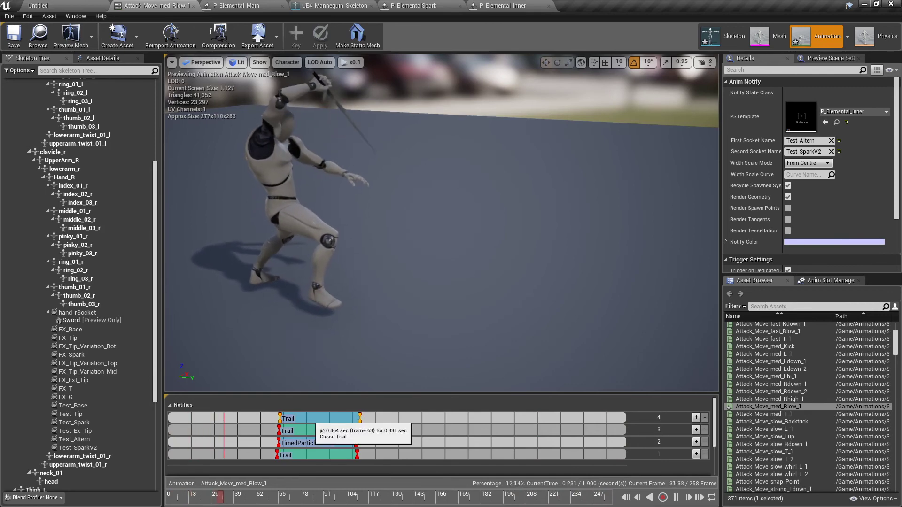
# Delete the Trail notifies on tracks 4 and 3
pyautogui.press('Delete')
pyautogui.click(310, 430)
pyautogui.press('Delete')
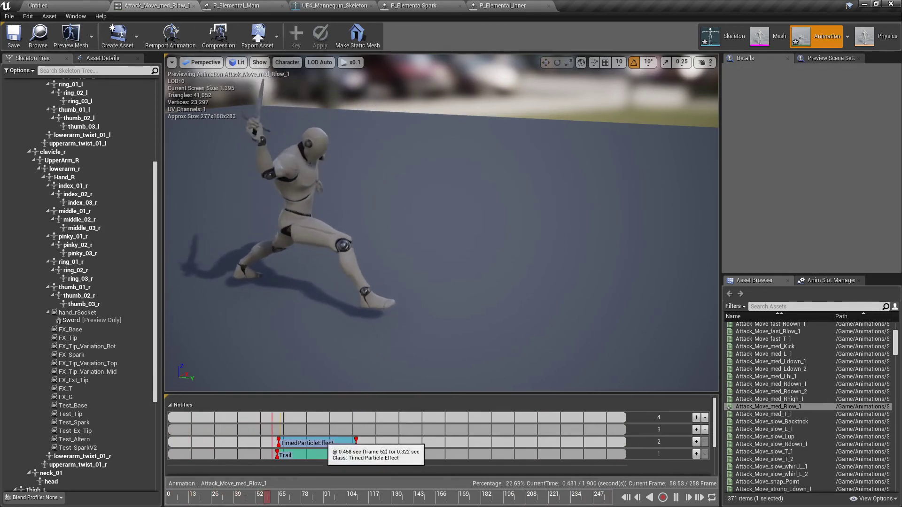
# Assign P_ElementalSpark to the TimedParticleEffect notify on track 2 and set the preview playback speed to x1.0
pyautogui.click(316, 443)
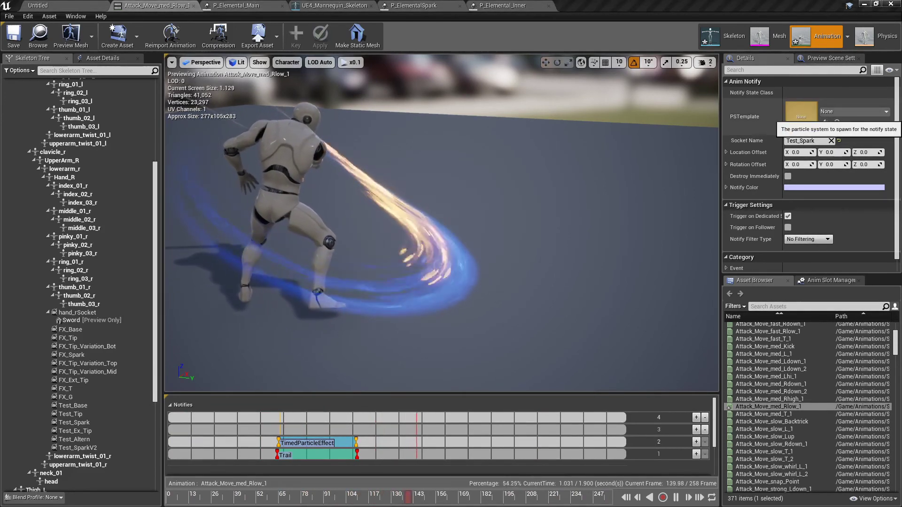
pyautogui.click(825, 122)
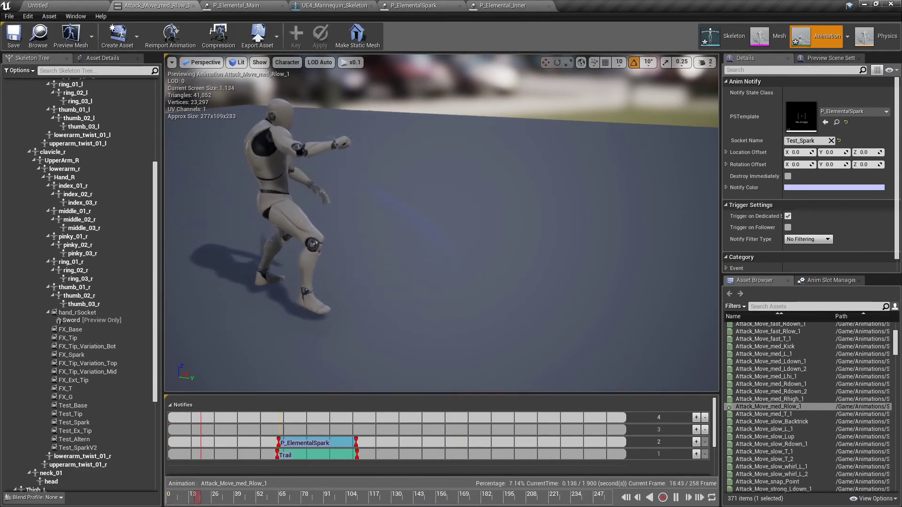
pyautogui.click(350, 62)
pyautogui.click(354, 115)
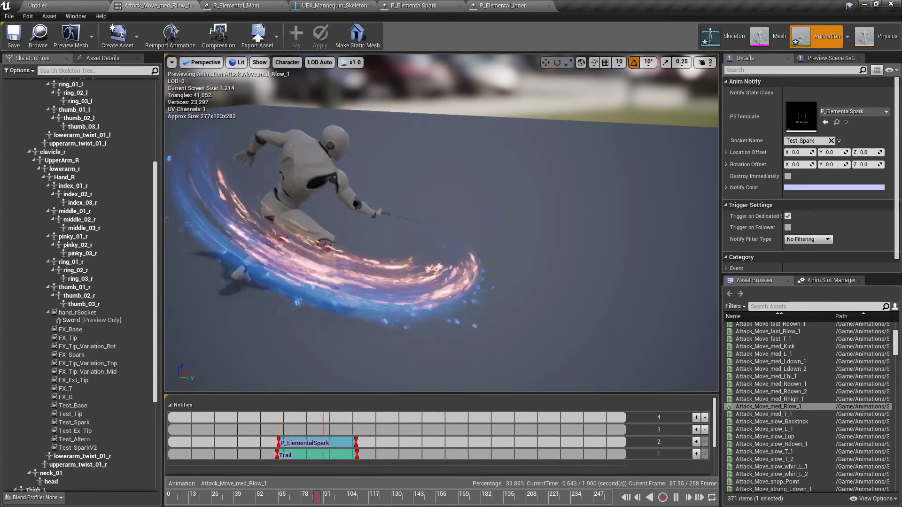
pyautogui.moveTo(442, 223); pyautogui.dragTo(324, 240, button='right')
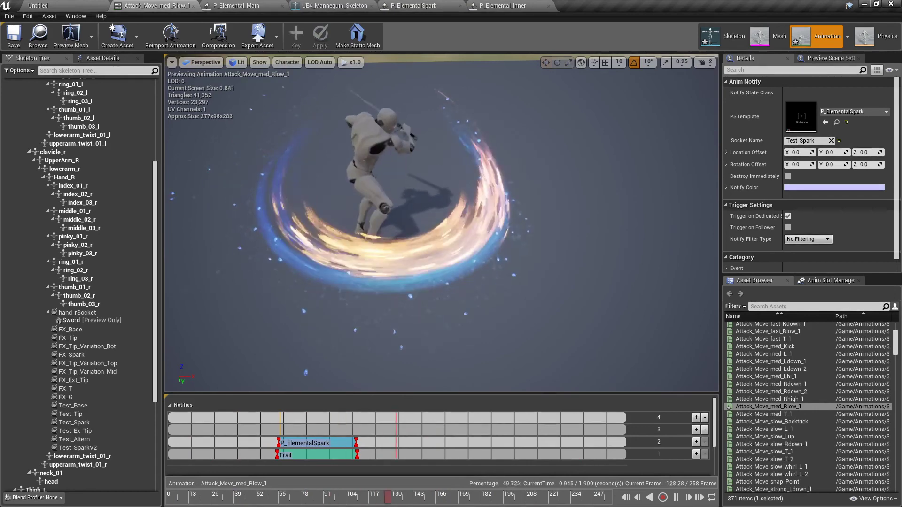
# Remove the empty notify tracks 4 and 3
pyautogui.click(704, 418)
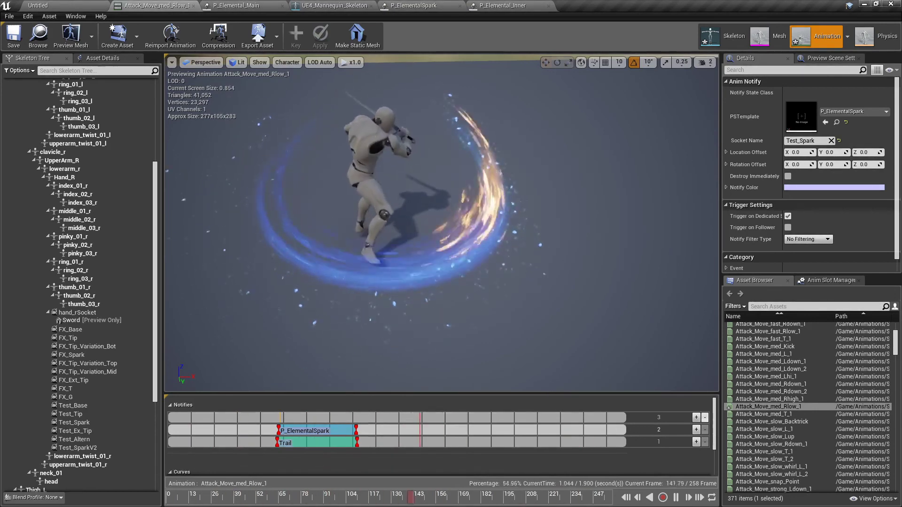
pyautogui.click(705, 417)
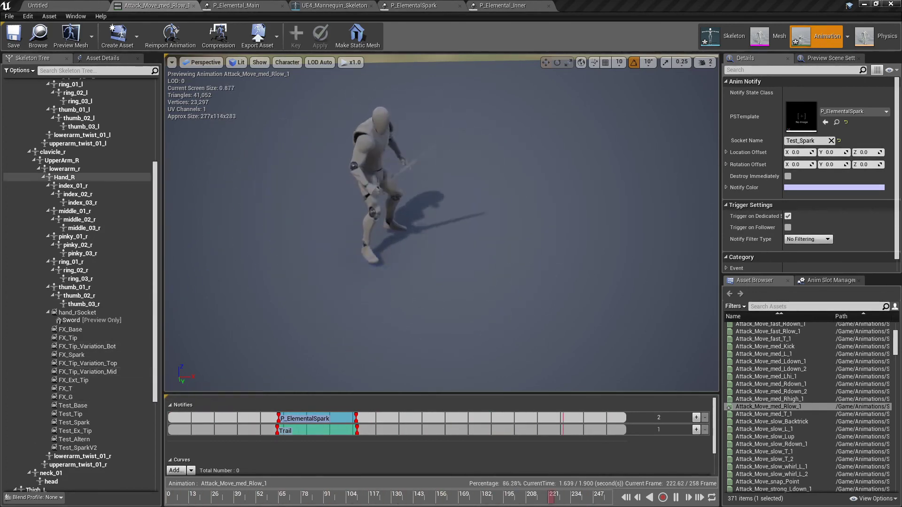
# Review the settings of the Trail and P_ElementalSpark notifies and the notify state types available for the track
pyautogui.click(287, 431)
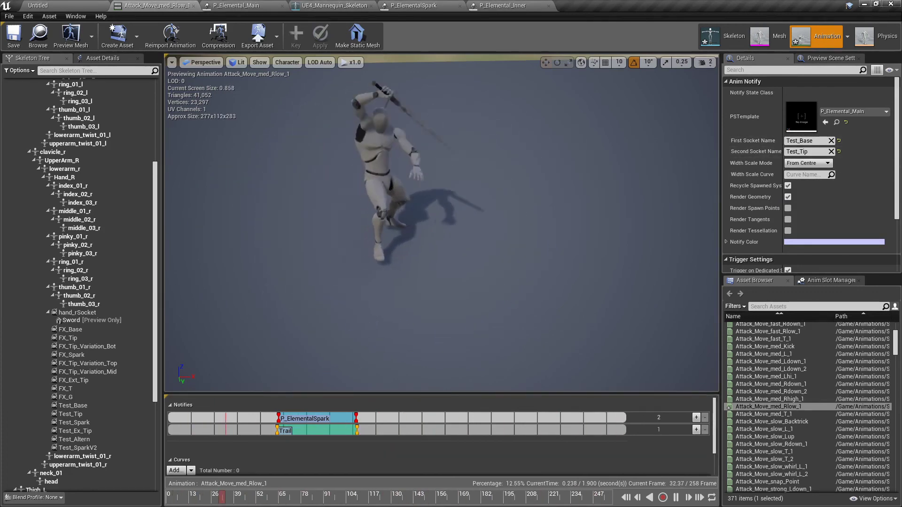
pyautogui.click(329, 418)
pyautogui.rightClick(397, 416)
pyautogui.moveTo(428, 438)
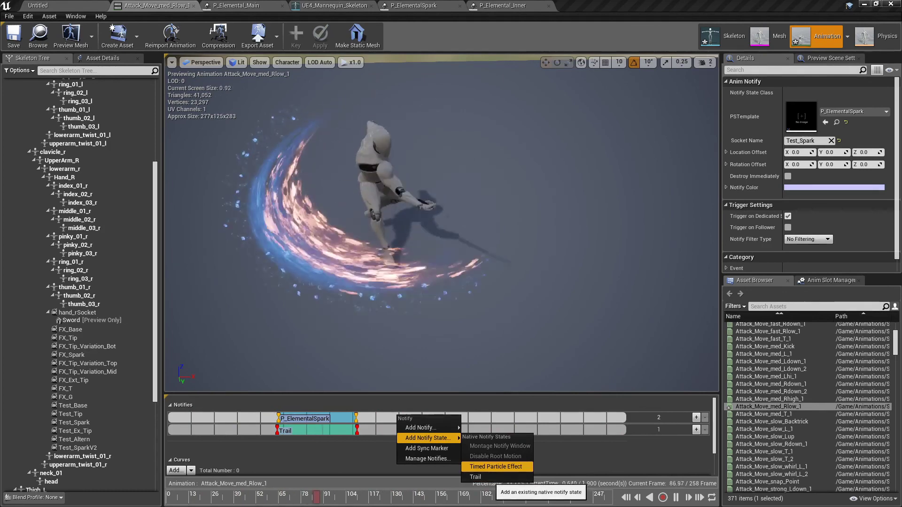
pyautogui.press('Escape')
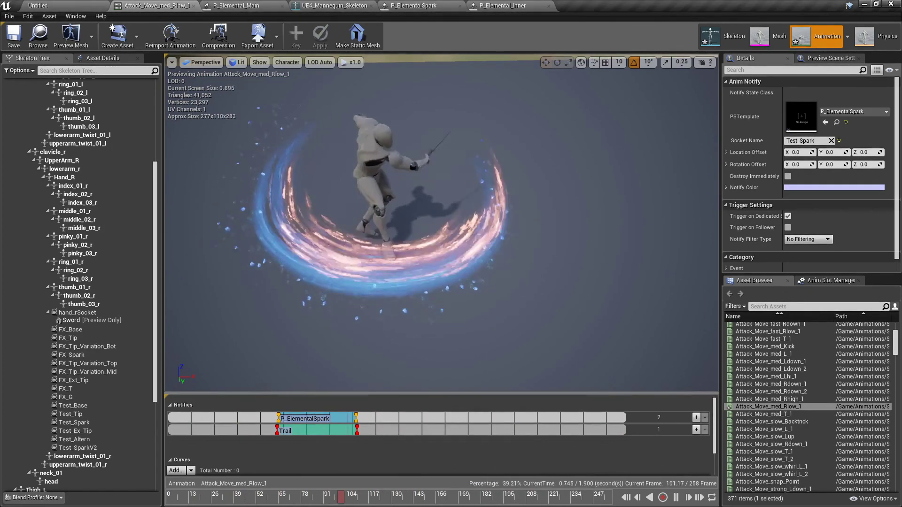